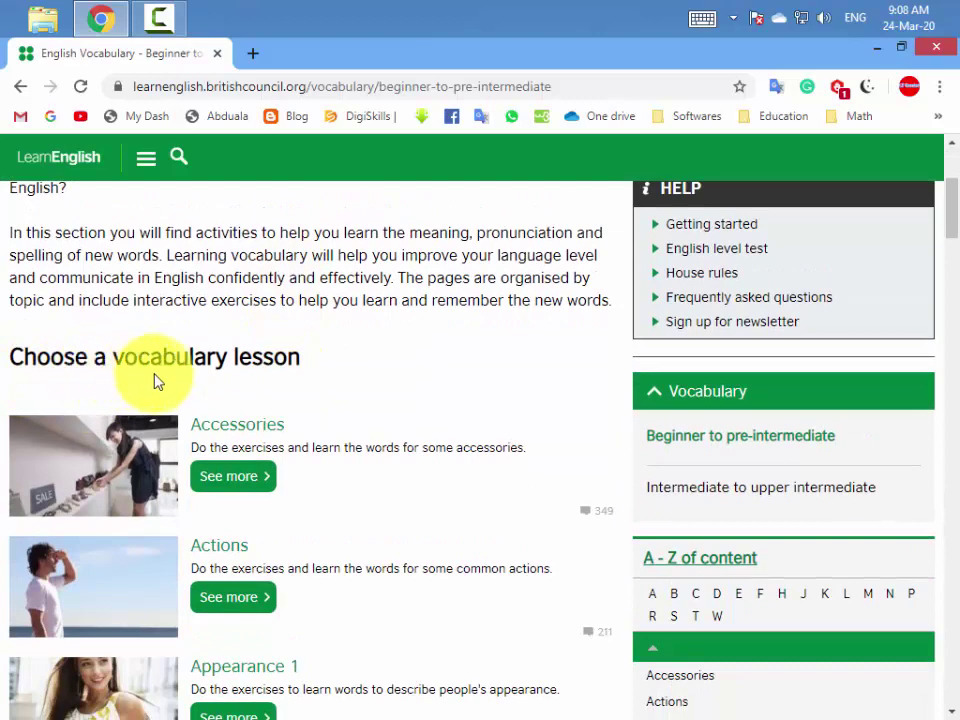
Browse the full list of beginner to pre-intermediate vocabulary lessons to see which topics are offered
scroll(391, 432, down, 2)
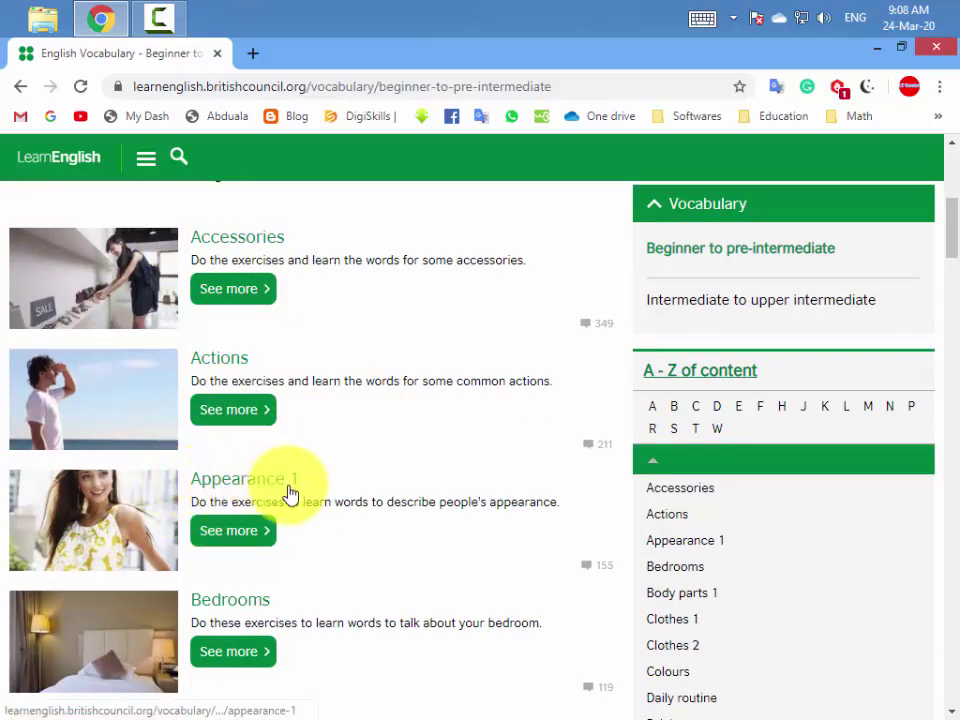
scroll(292, 537, down, 2)
scroll(296, 534, down, 2)
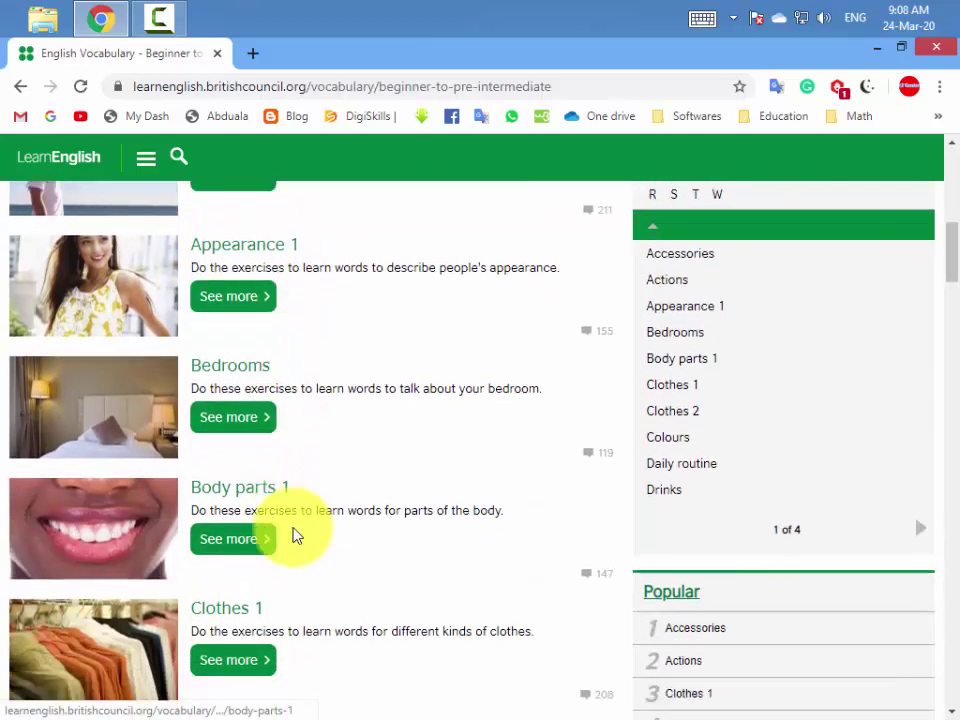
scroll(312, 517, down, 2)
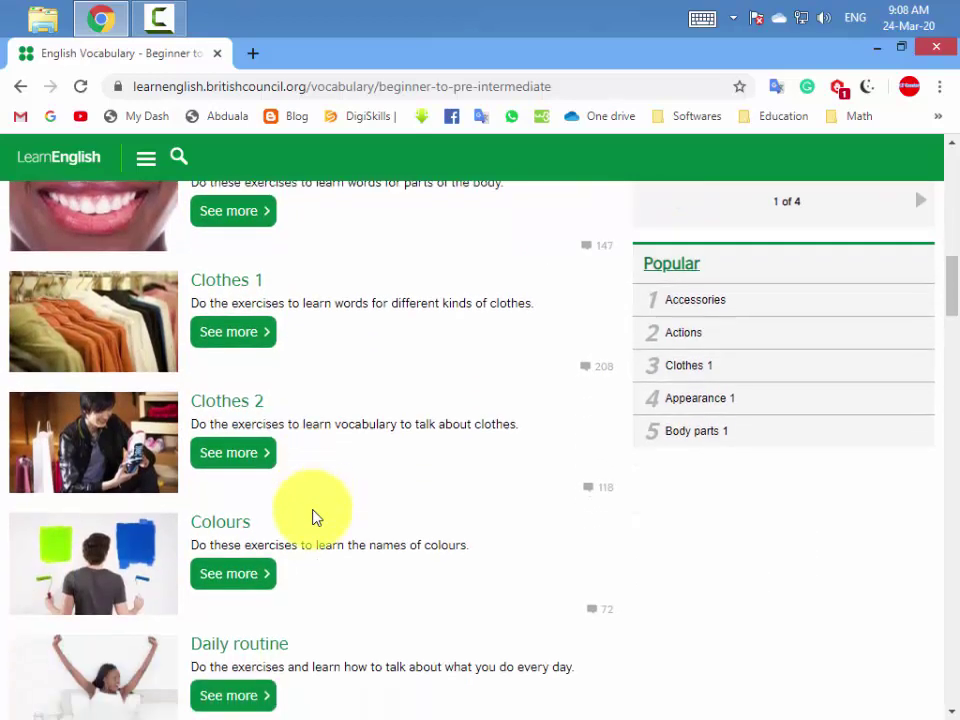
scroll(330, 488, down, 1)
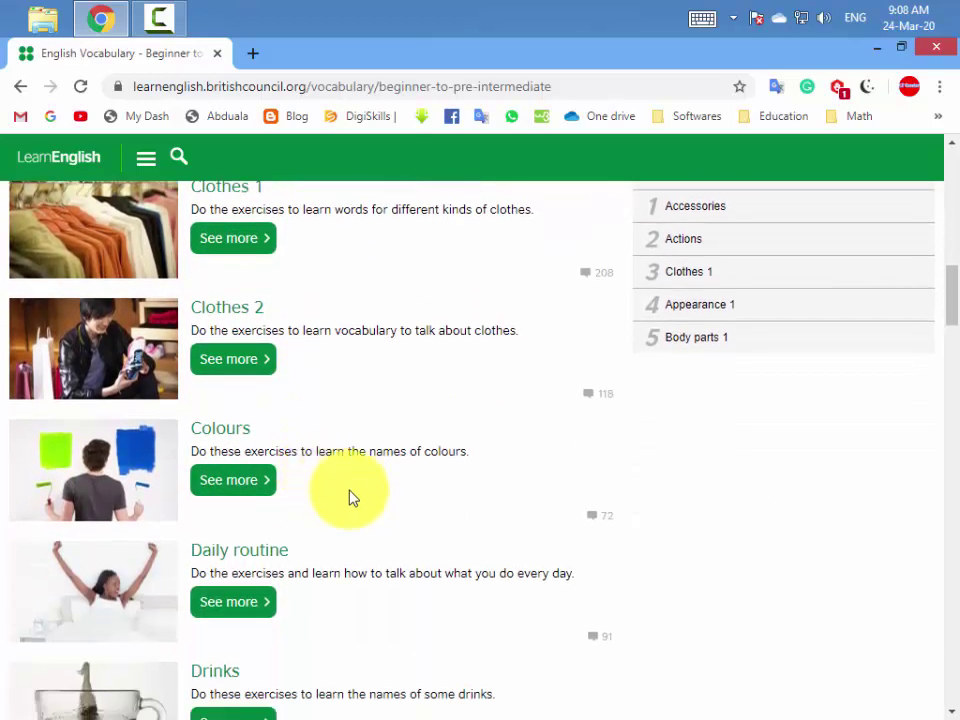
scroll(367, 500, down, 2)
scroll(367, 500, down, 2)
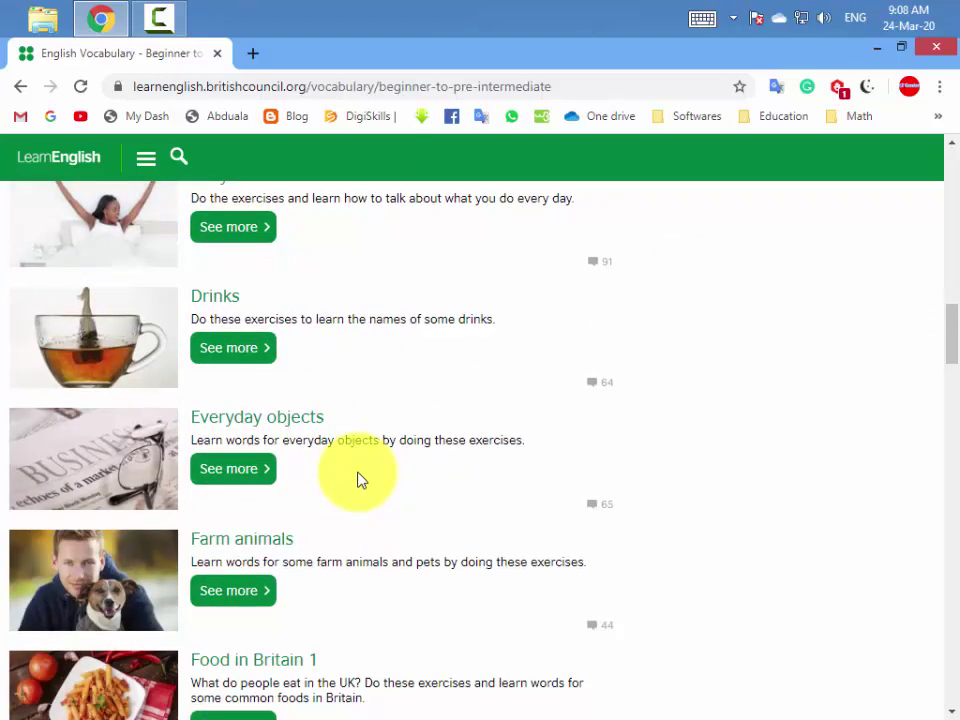
scroll(360, 480, down, 1)
scroll(360, 480, down, 4)
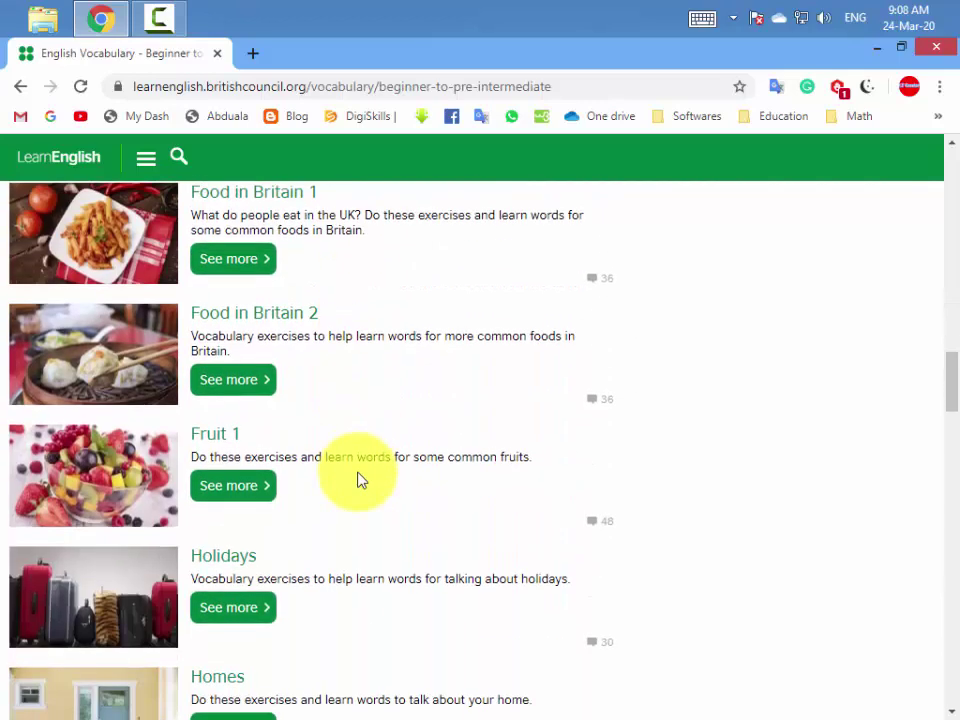
scroll(360, 480, down, 11)
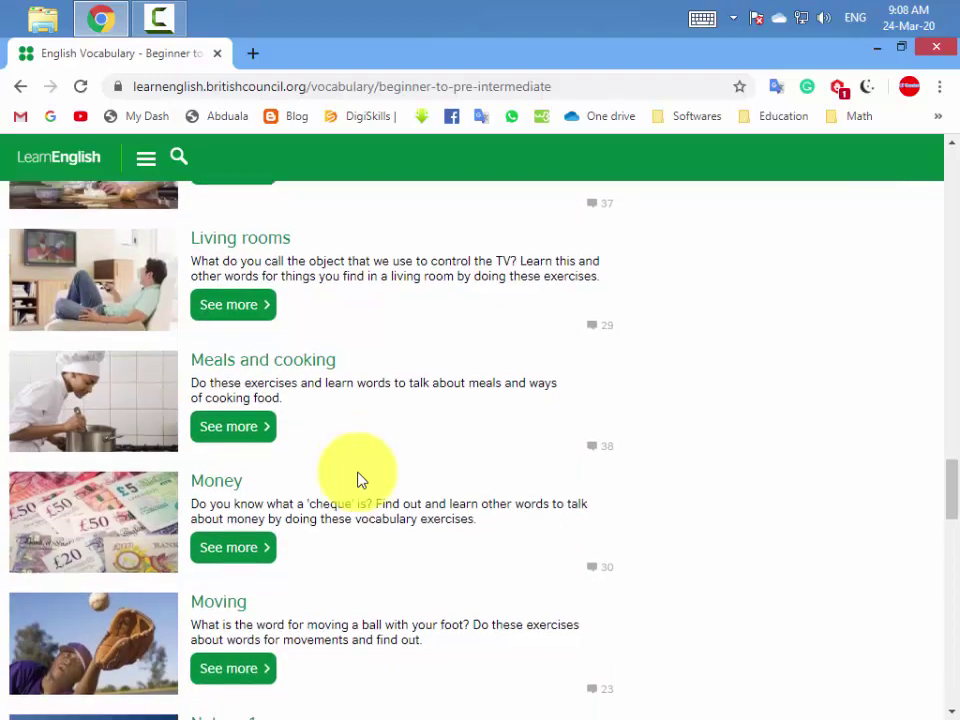
scroll(360, 480, down, 8)
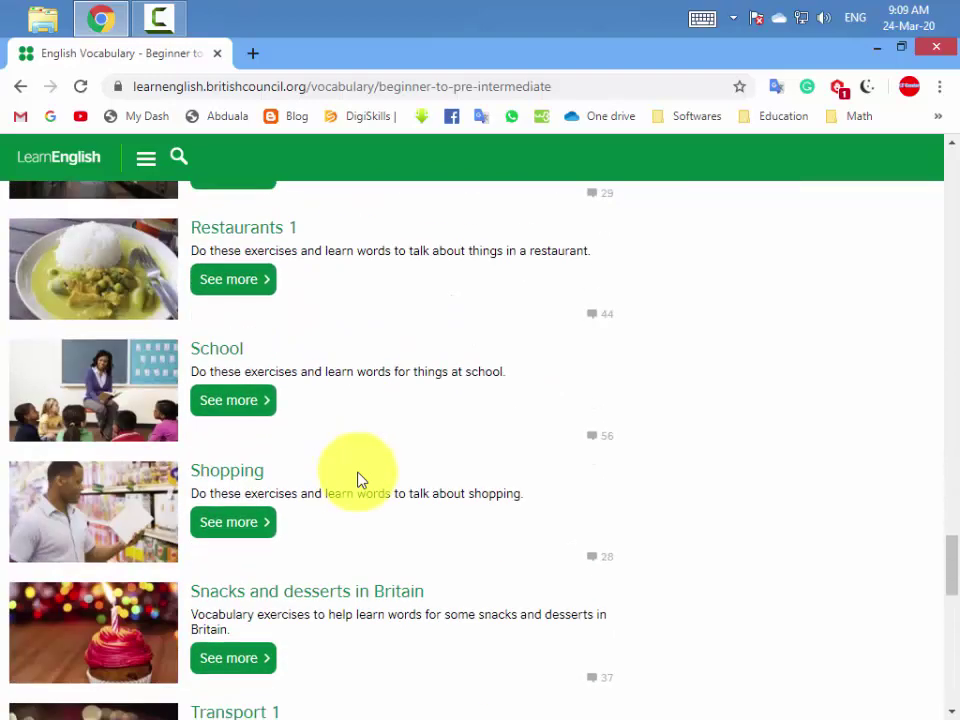
scroll(360, 480, down, 3)
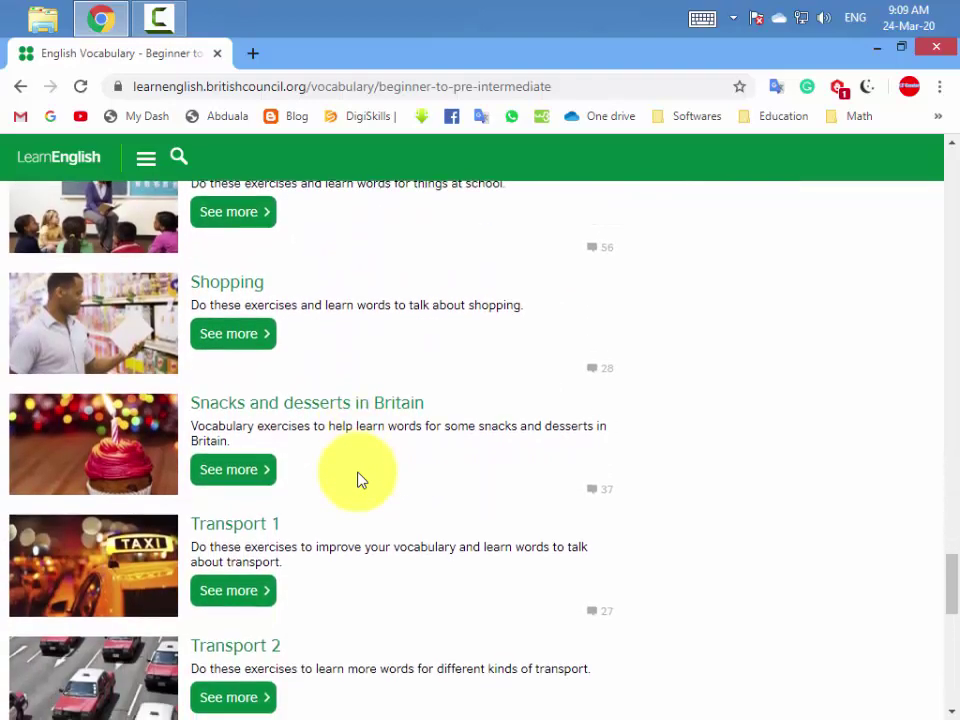
scroll(358, 478, down, 3)
scroll(350, 535, up, 9)
scroll(350, 533, up, 20)
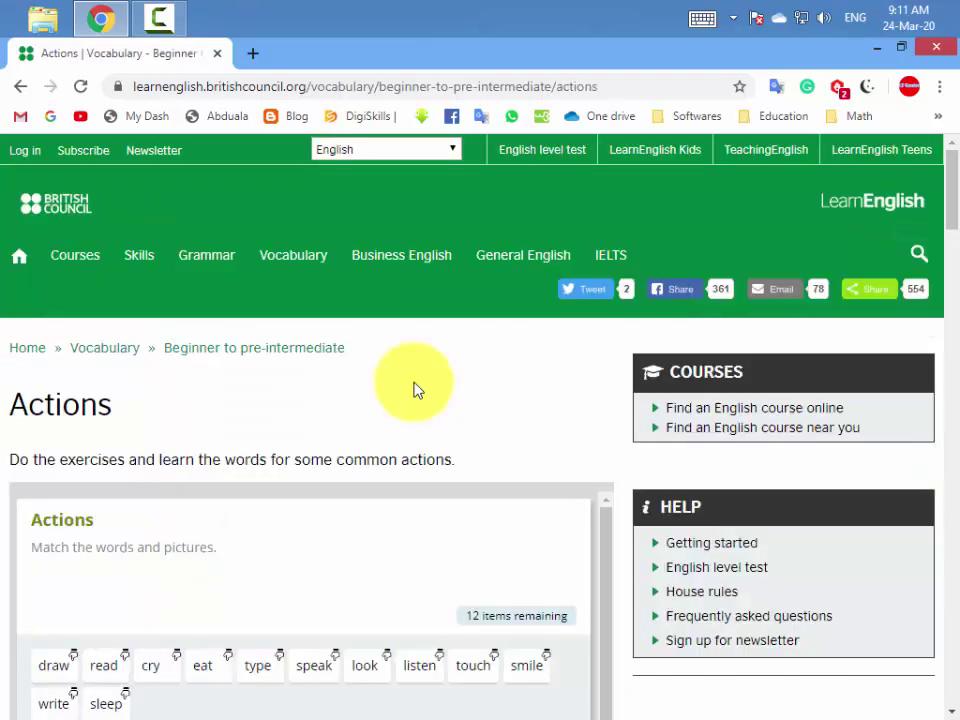
Examine the Actions lesson's matching exercise, including its word bank, pictures and finish options
scroll(417, 389, down, 2)
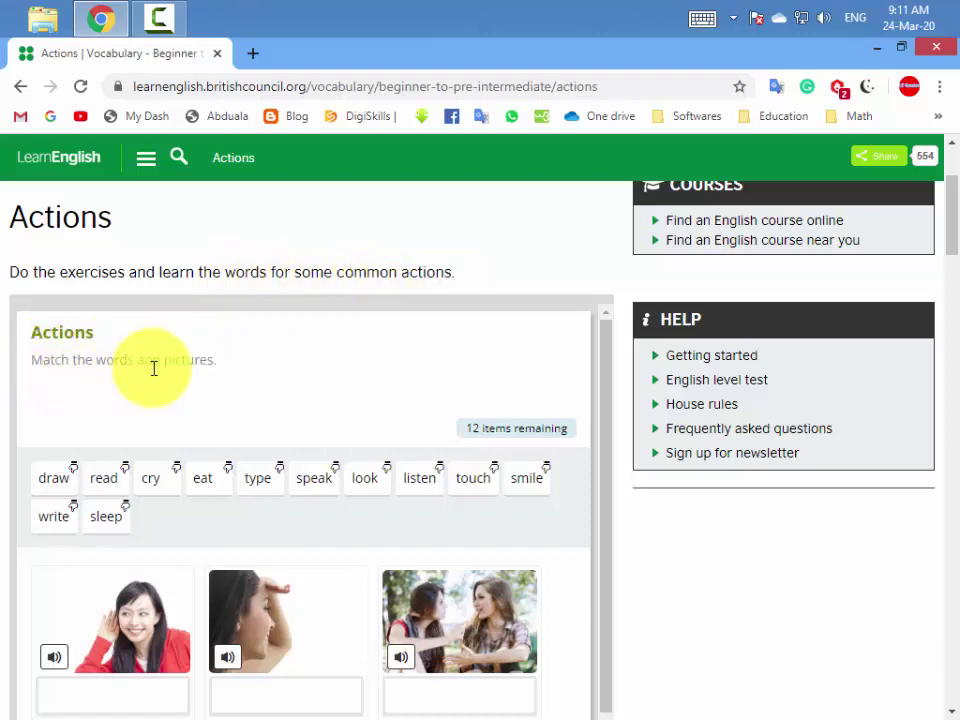
scroll(380, 457, down, 1)
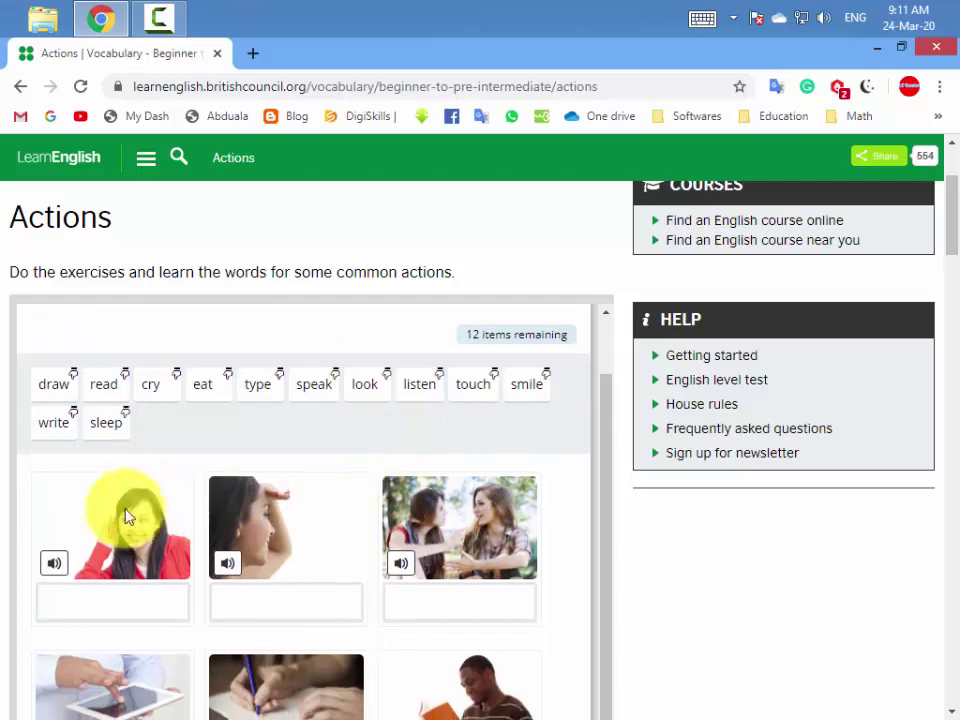
scroll(283, 574, down, 1)
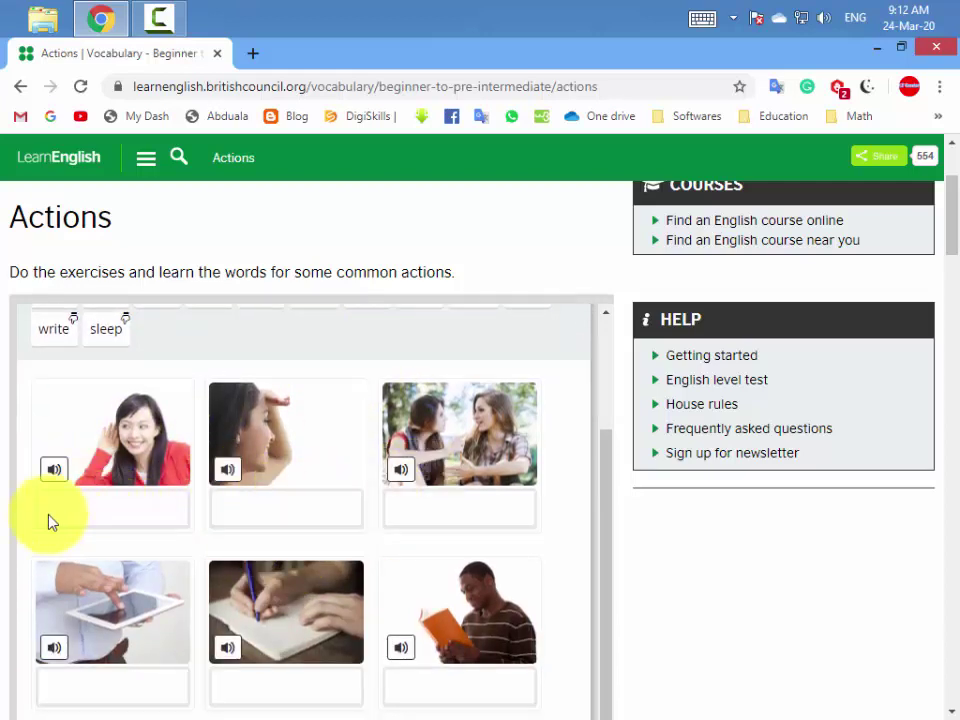
scroll(75, 317, up, 1)
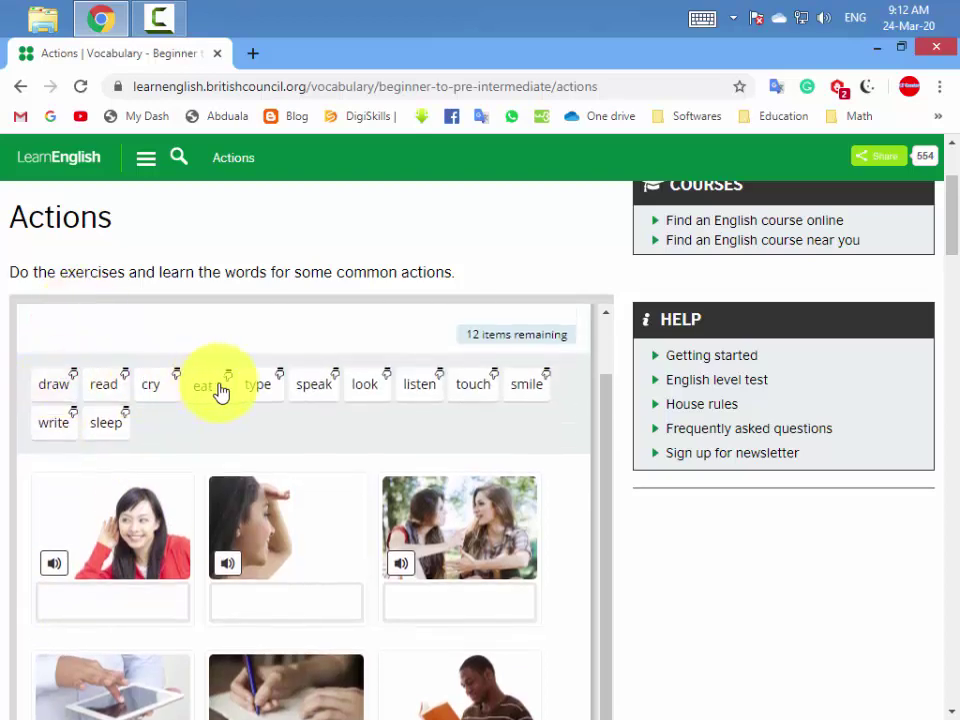
scroll(144, 585, down, 7)
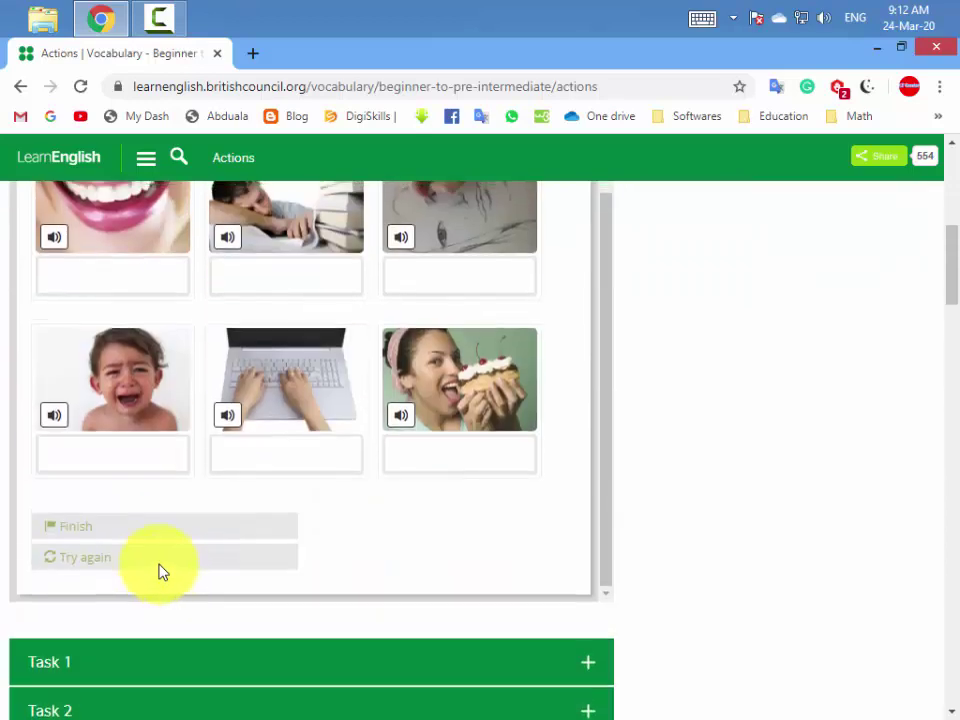
scroll(158, 570, up, 8)
scroll(158, 565, down, 1)
scroll(158, 560, up, 1)
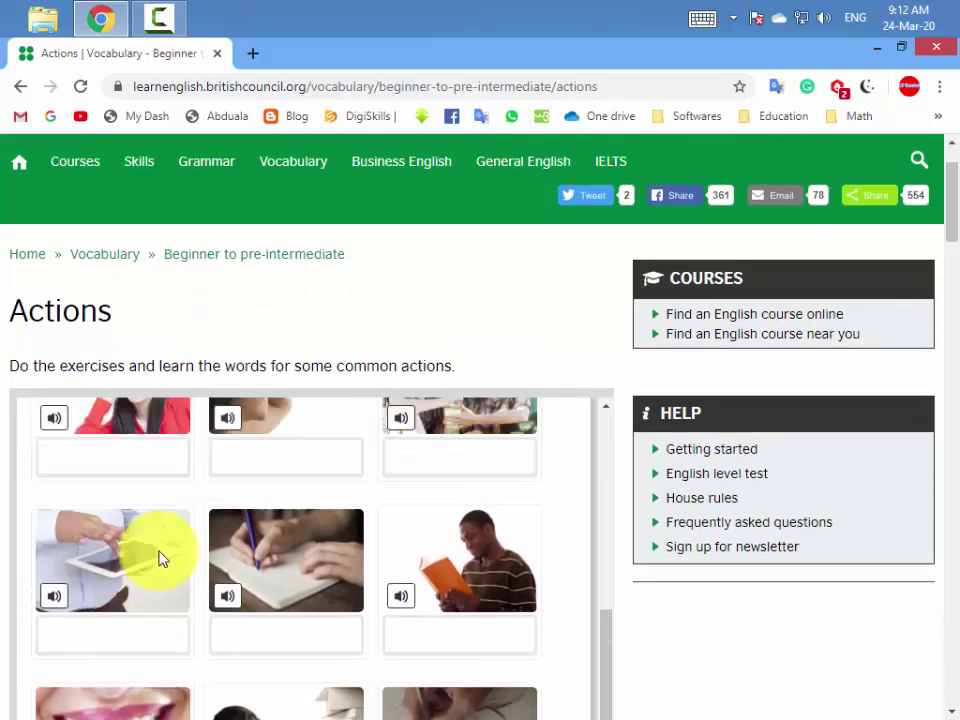
Match the word "listen" to the woman cupping her ear and "look" to the woman shading her eyes
scroll(158, 558, up, 2)
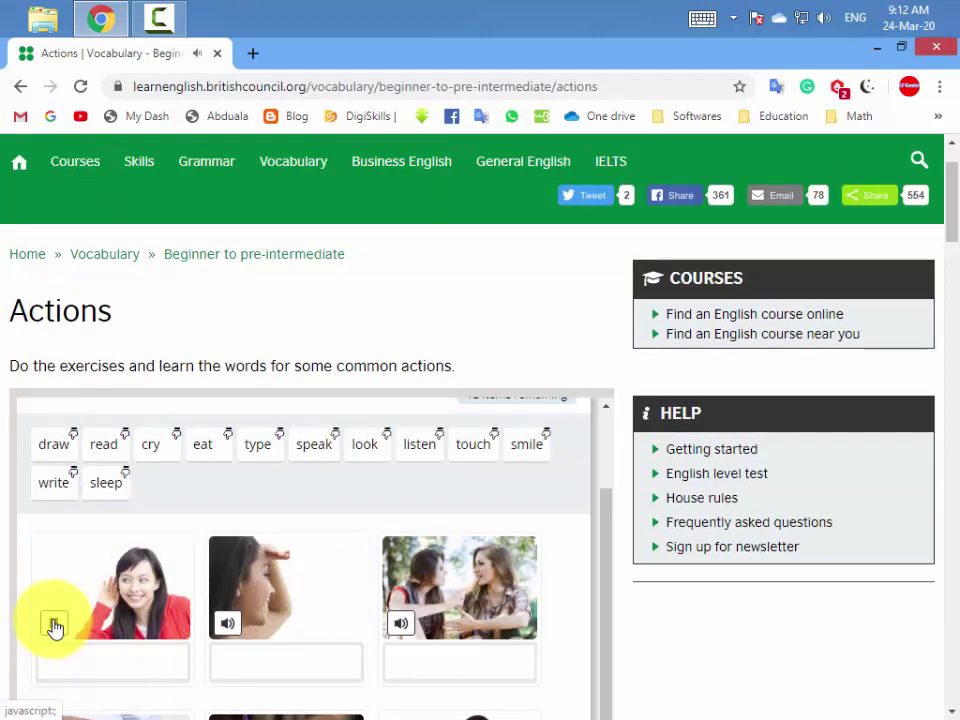
click(415, 455)
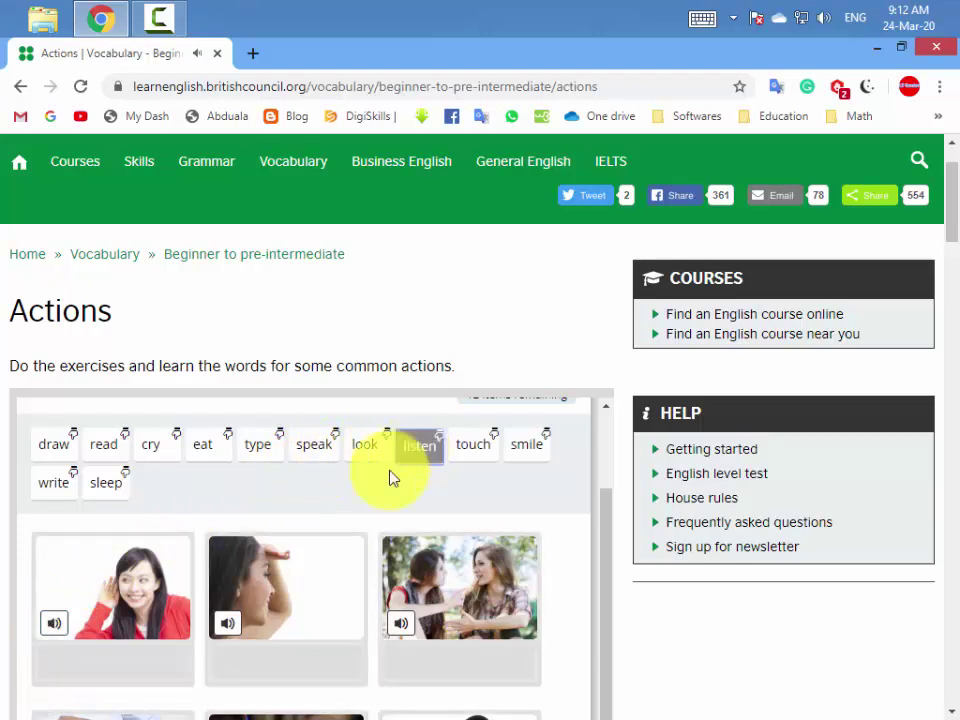
click(97, 672)
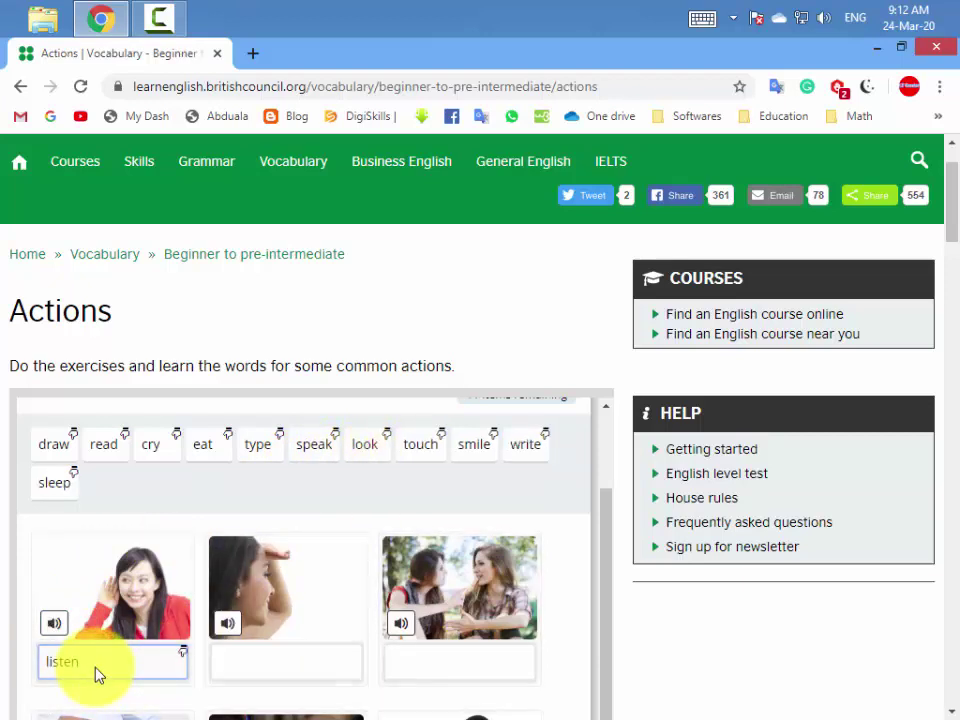
click(230, 624)
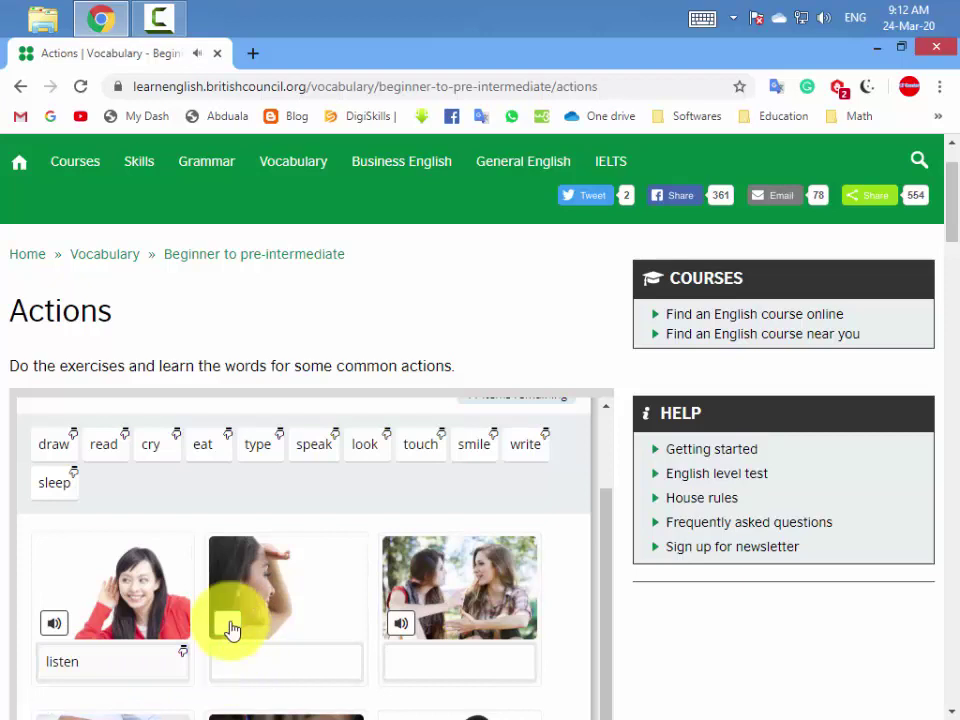
click(385, 460)
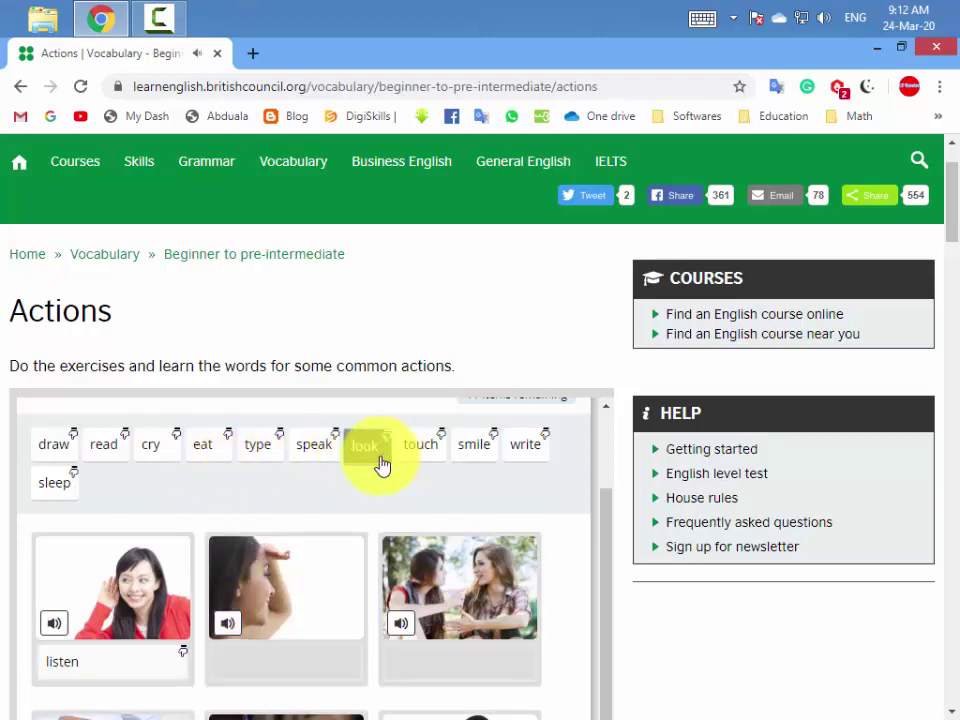
click(260, 665)
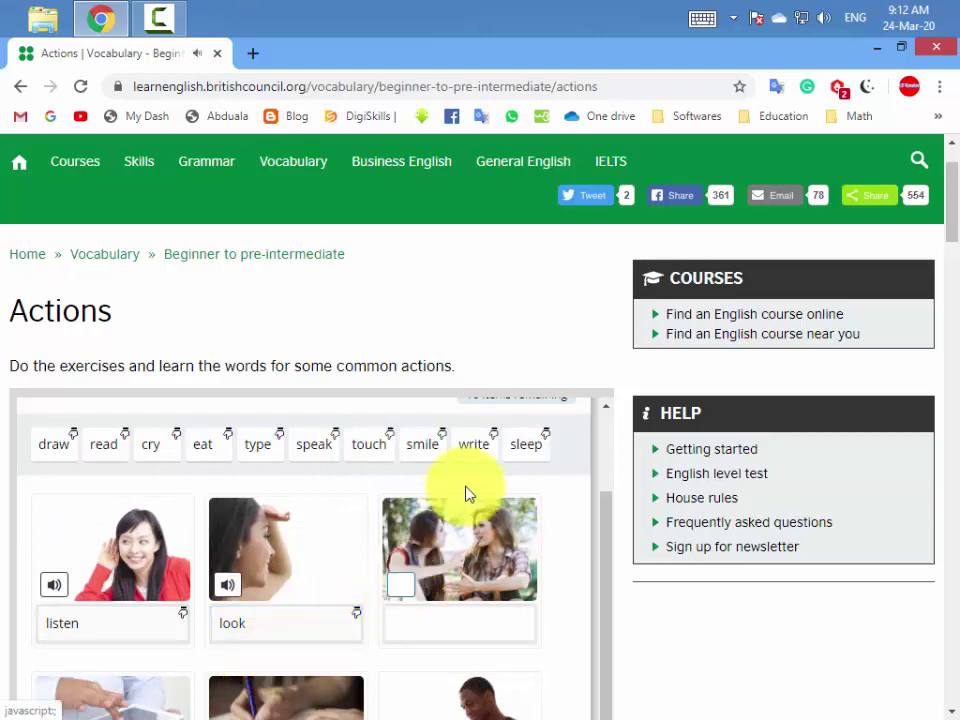
Match the word "speak" to the two women talking and "touch" to the hand using a tablet
click(313, 444)
click(406, 641)
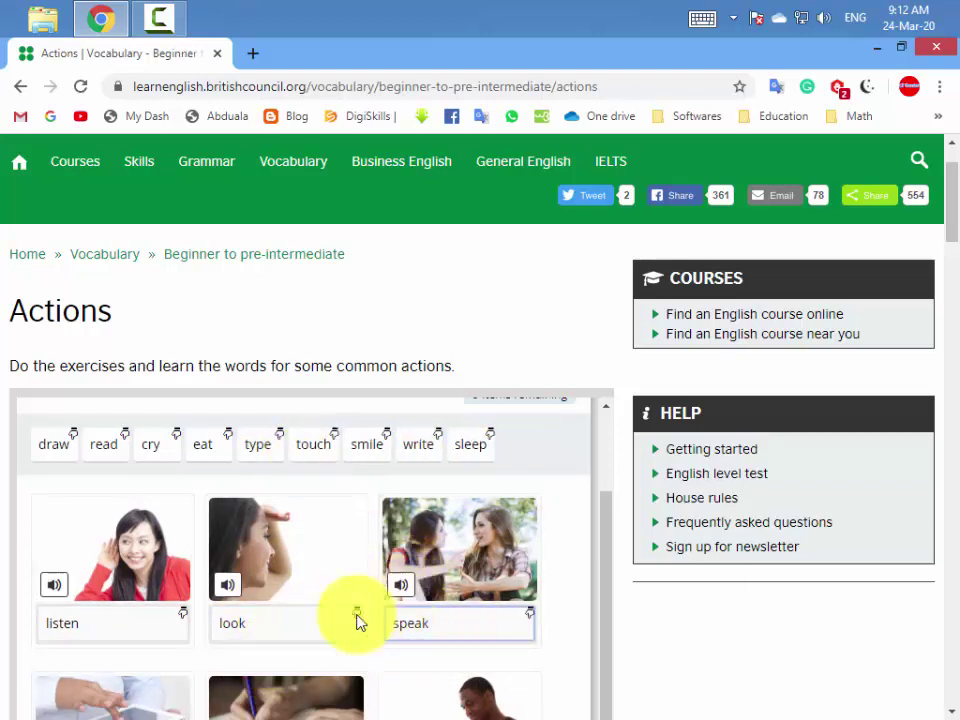
scroll(250, 621, down, 3)
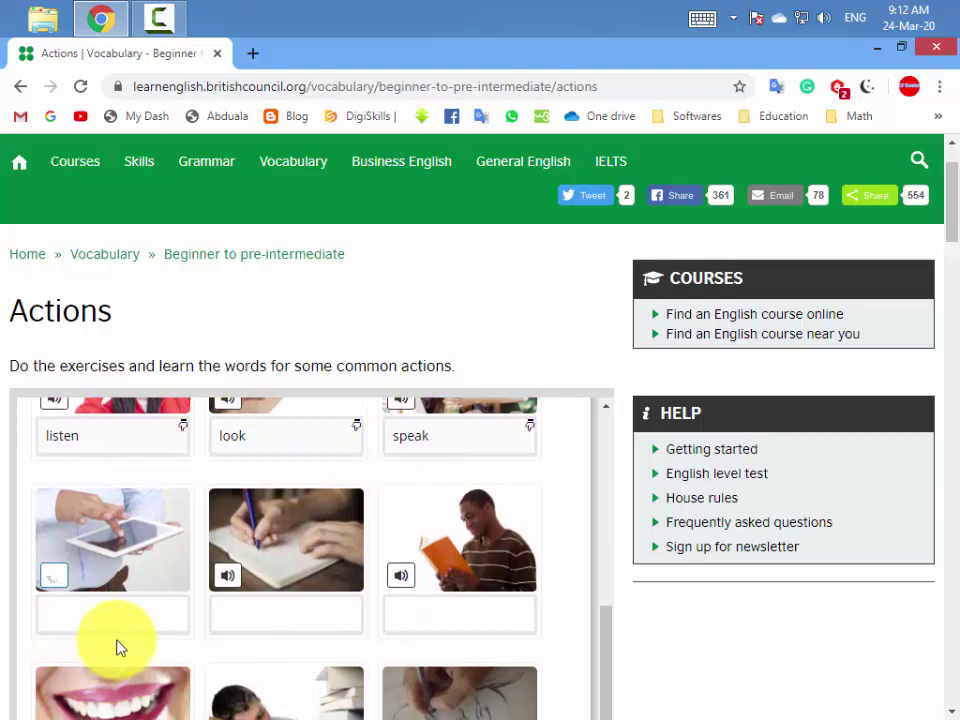
scroll(116, 647, up, 5)
click(302, 545)
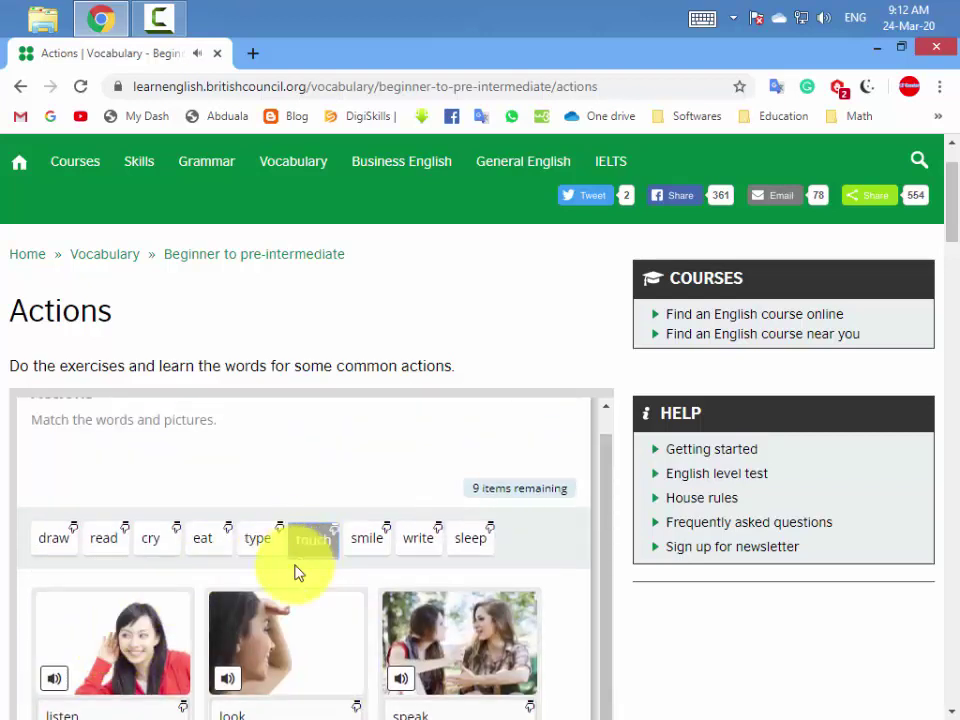
scroll(95, 690, down, 3)
click(90, 712)
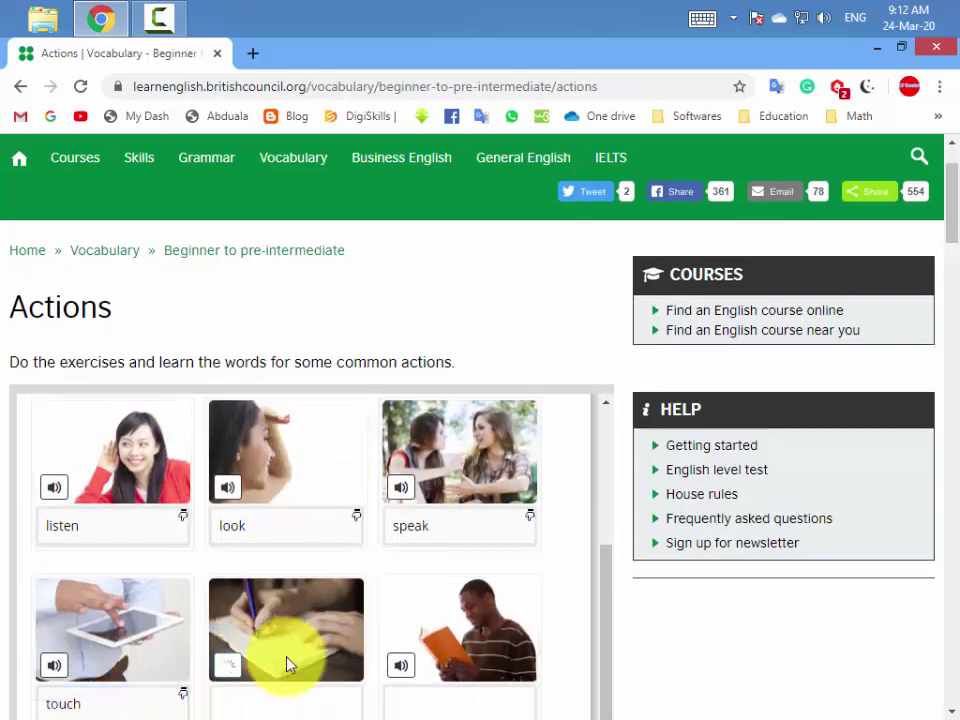
Match the word "write" to the picture of a hand writing with a blue pen
scroll(287, 650, up, 5)
click(360, 440)
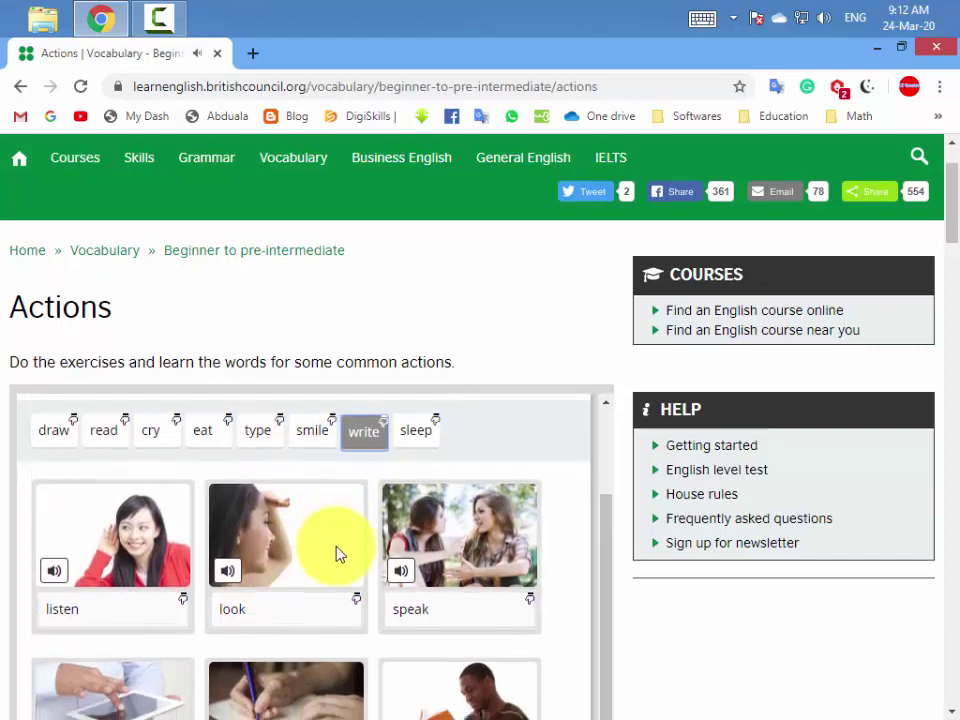
scroll(241, 700, down, 3)
click(241, 710)
Play the audio for the man holding an orange book and match the word "read" to him
click(403, 667)
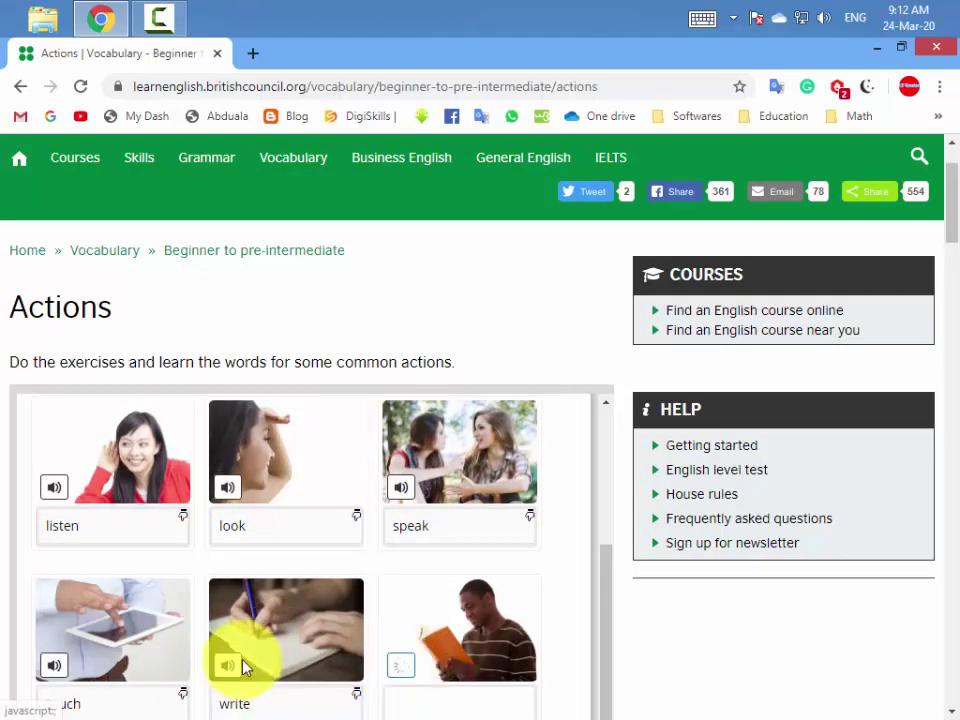
scroll(242, 620, up, 2)
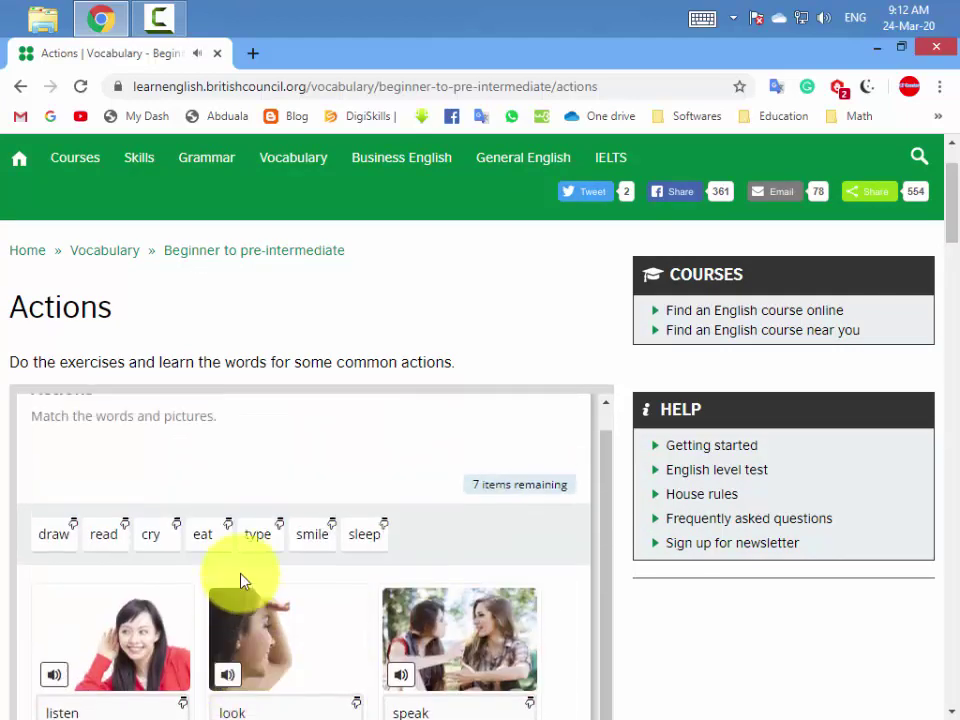
click(104, 534)
scroll(285, 575, down, 1)
scroll(287, 577, down, 1)
click(425, 702)
Play the audio for the picture of the smiling mouth and match the word "smile" to it
scroll(321, 675, down, 1)
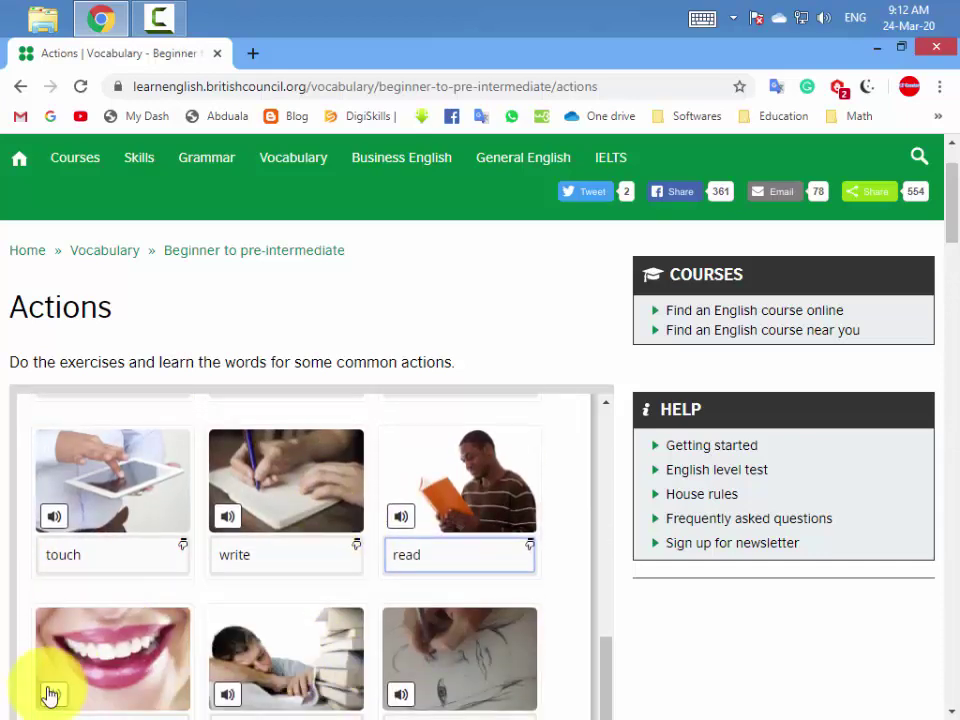
click(52, 692)
scroll(199, 669, up, 2)
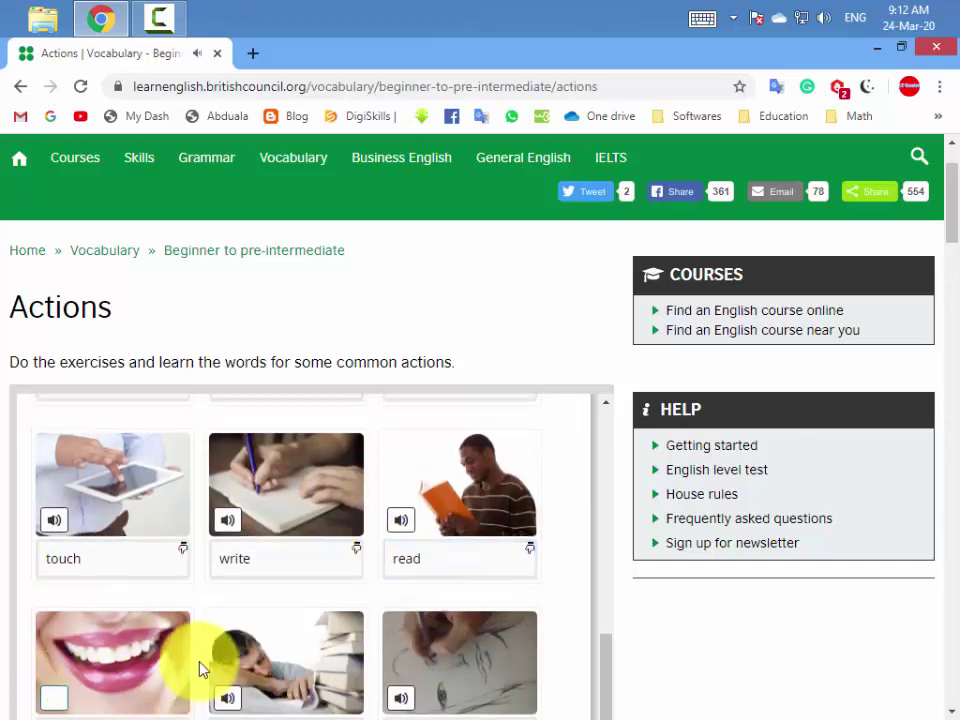
scroll(250, 615, up, 2)
click(262, 578)
scroll(265, 600, down, 5)
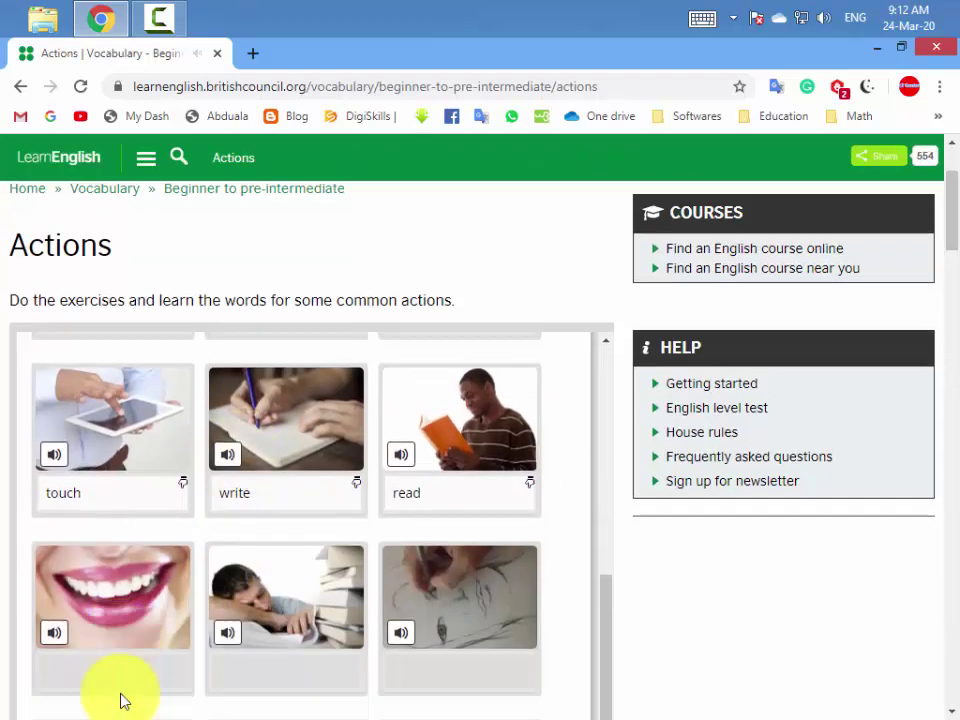
click(155, 650)
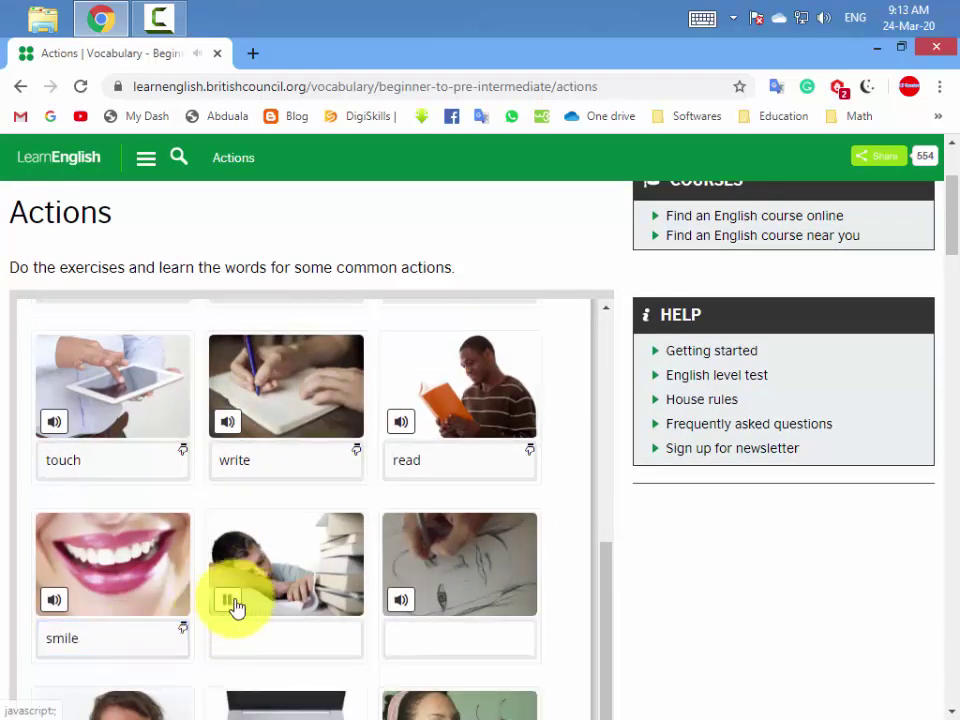
Match the word "sleep" to the picture of the man resting his head beside stacked books
scroll(279, 618, up, 3)
click(255, 382)
scroll(290, 560, down, 2)
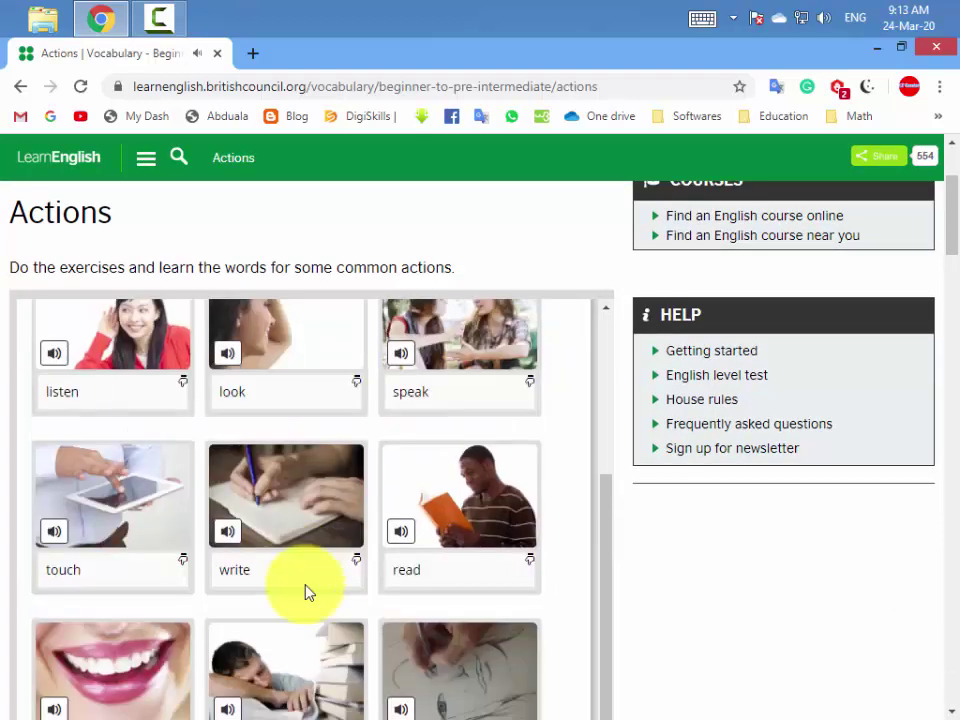
scroll(270, 690, down, 2)
click(291, 643)
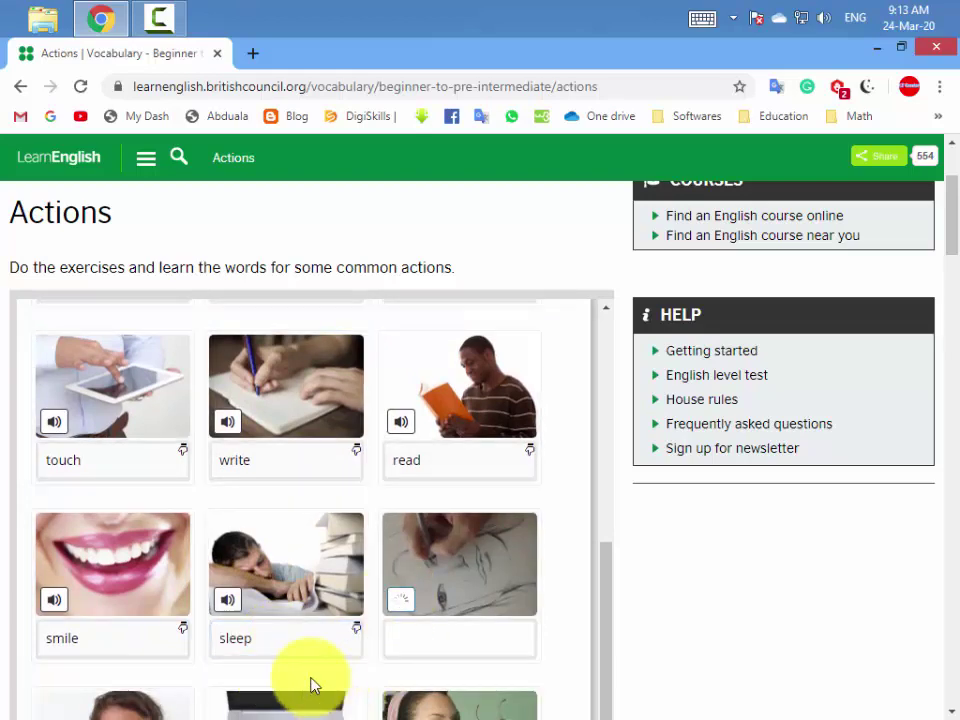
Match the word "draw" to the picture of the hand sketching a face
scroll(267, 636, up, 4)
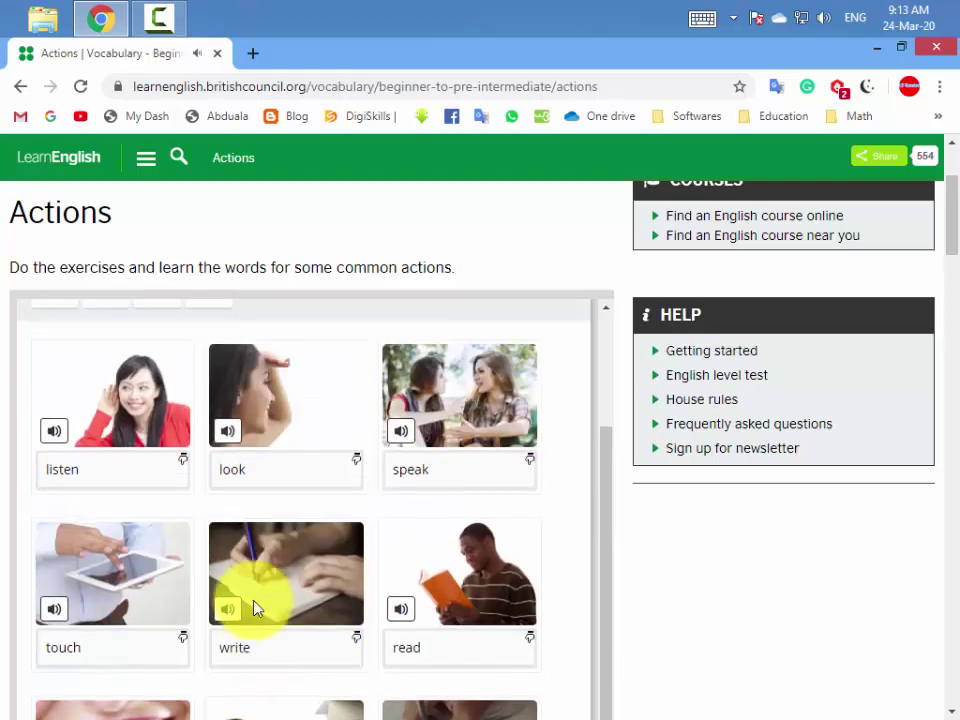
scroll(435, 649, down, 5)
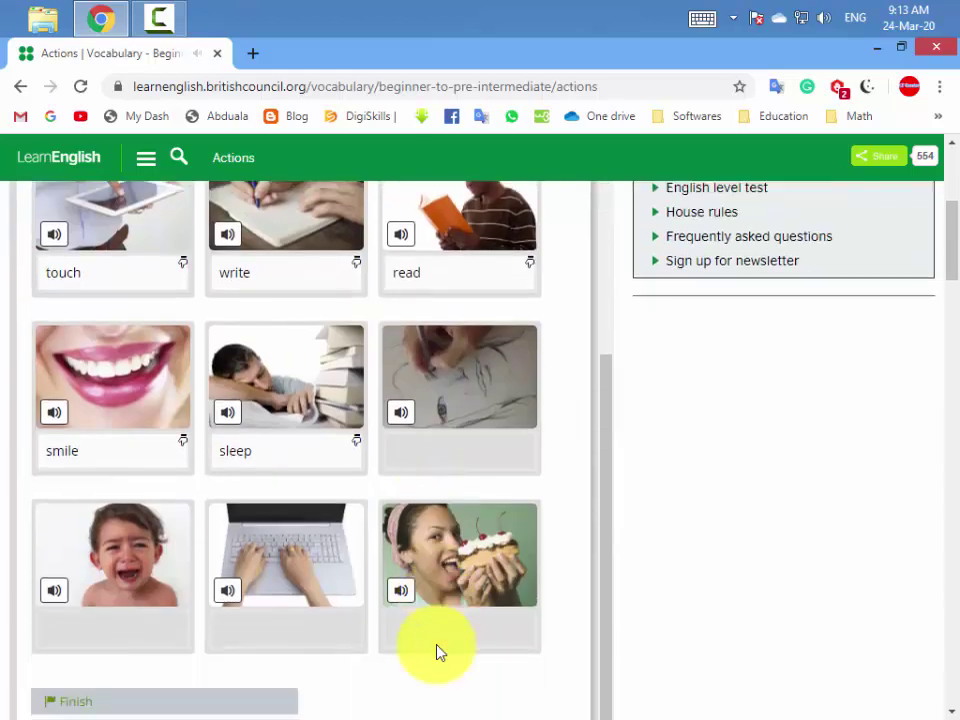
click(458, 450)
Play the audio for the picture of the crying child and match the word "cry" to it
click(55, 592)
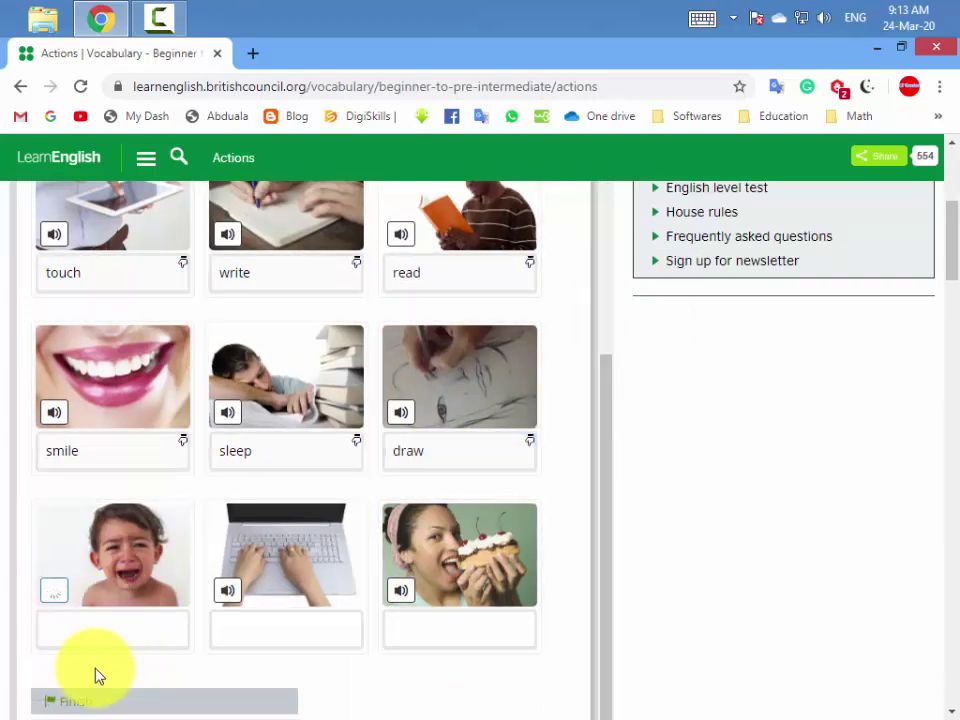
scroll(161, 611, up, 4)
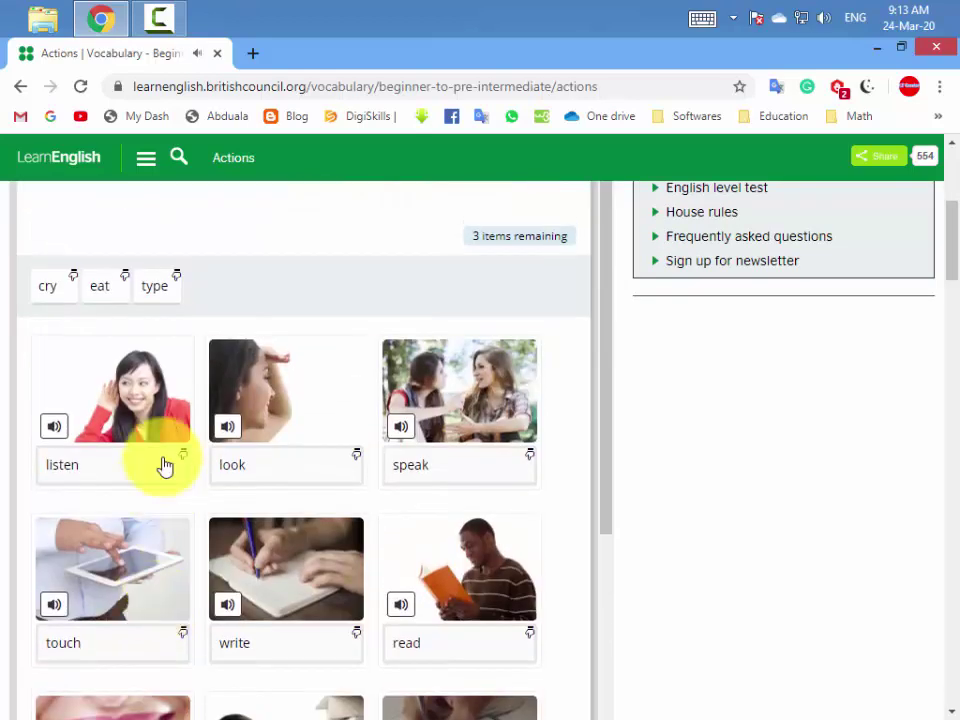
click(47, 287)
scroll(190, 520, down, 4)
click(119, 620)
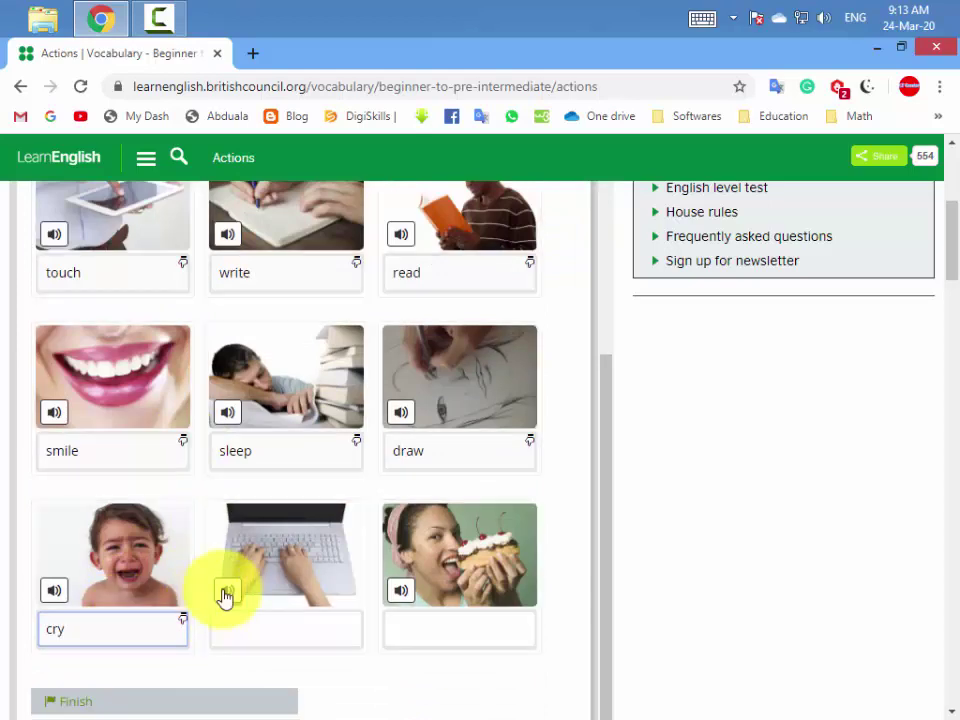
Play the audio for the picture of hands on a laptop keyboard and match the word "type" to it
click(225, 592)
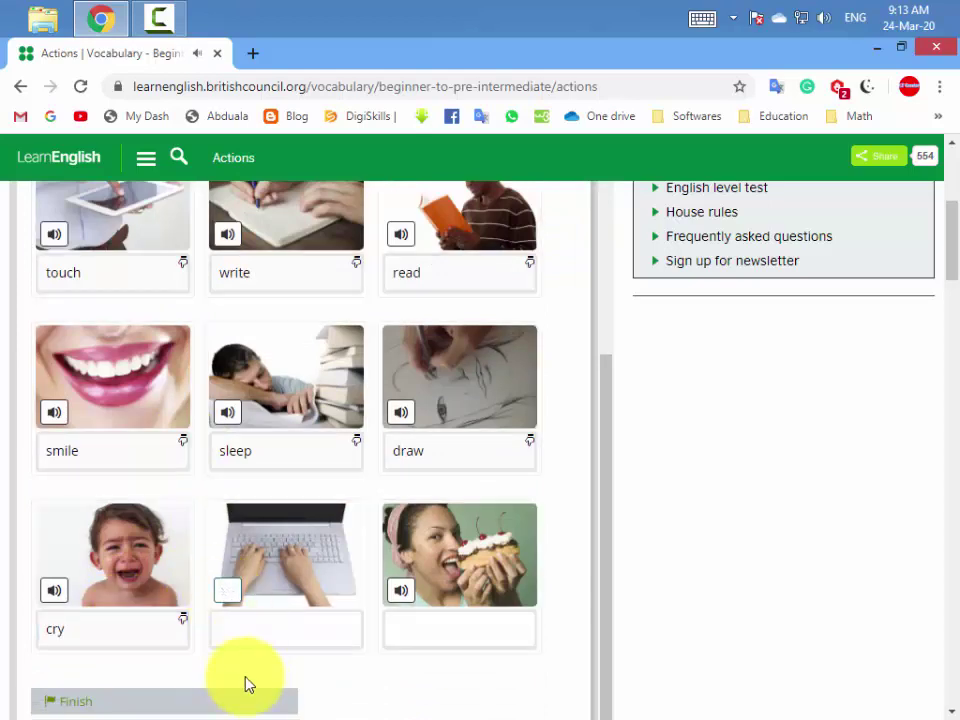
scroll(249, 684, up, 4)
click(107, 282)
scroll(285, 611, down, 4)
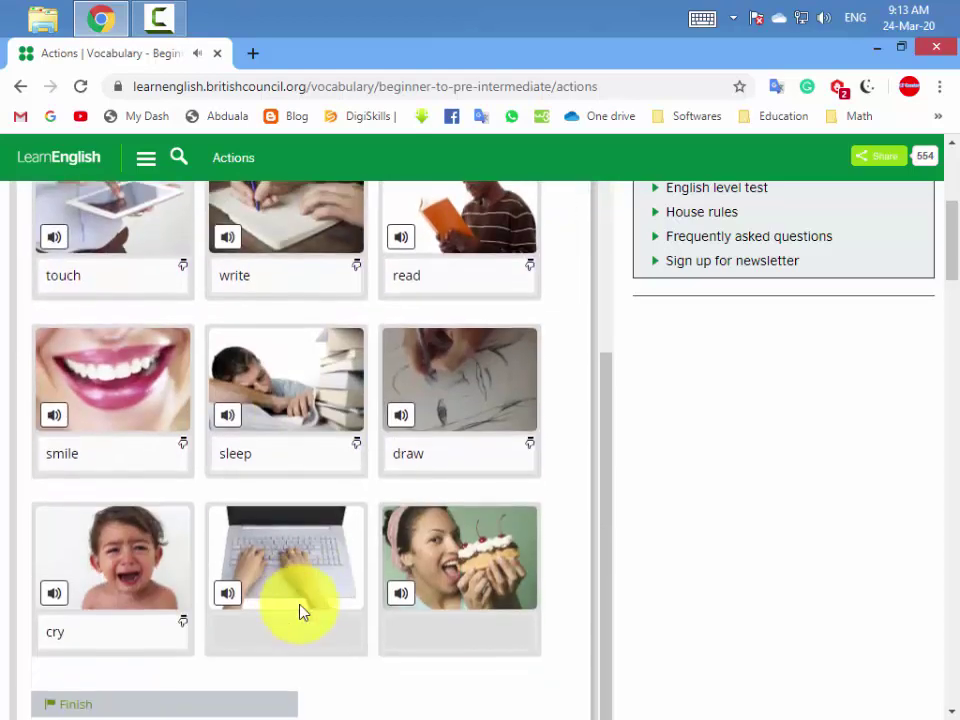
click(300, 626)
Play the audio for the picture of the woman biting a cream cake and match the word "eat" to it
click(404, 591)
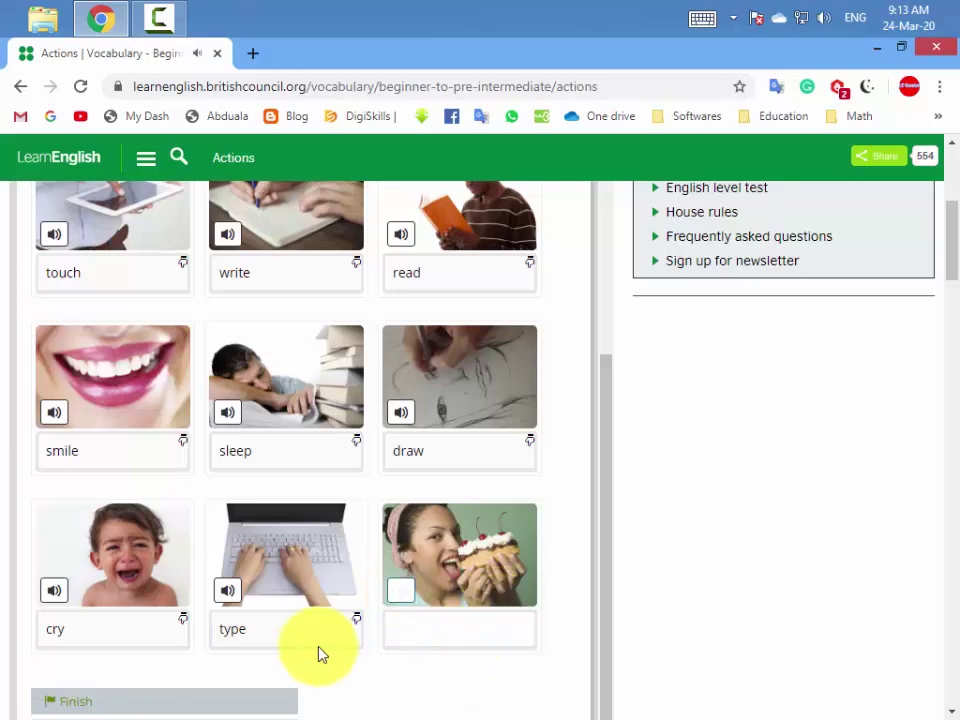
scroll(320, 652, up, 4)
click(43, 292)
scroll(553, 639, down, 4)
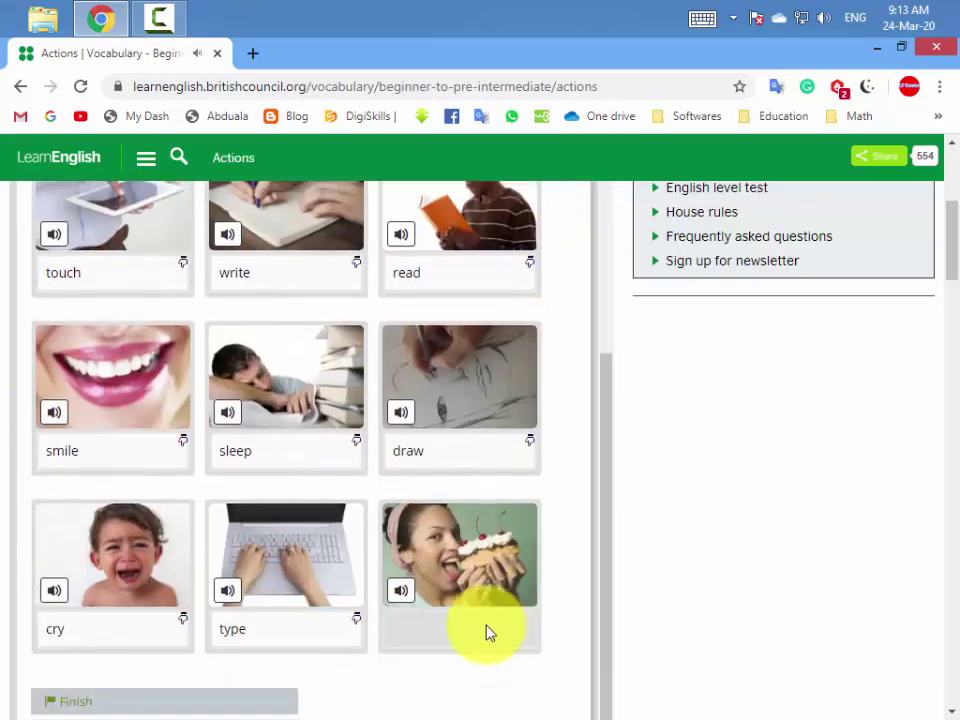
click(446, 624)
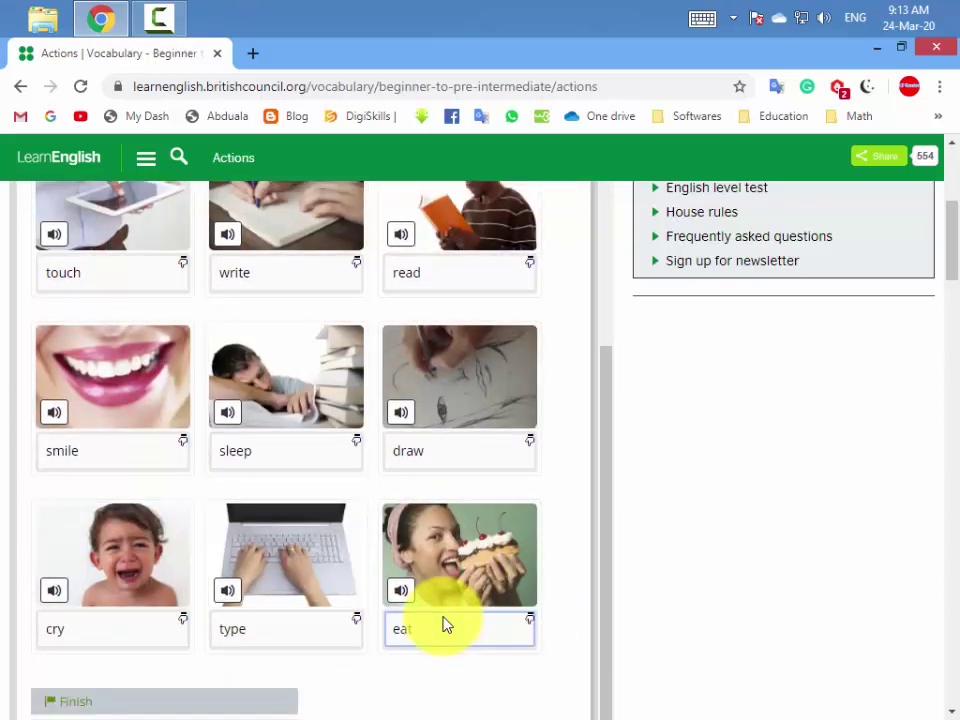
Finish the word-and-picture matching exercise to get its score and expand Task 1 below it
scroll(446, 624, down, 3)
click(122, 422)
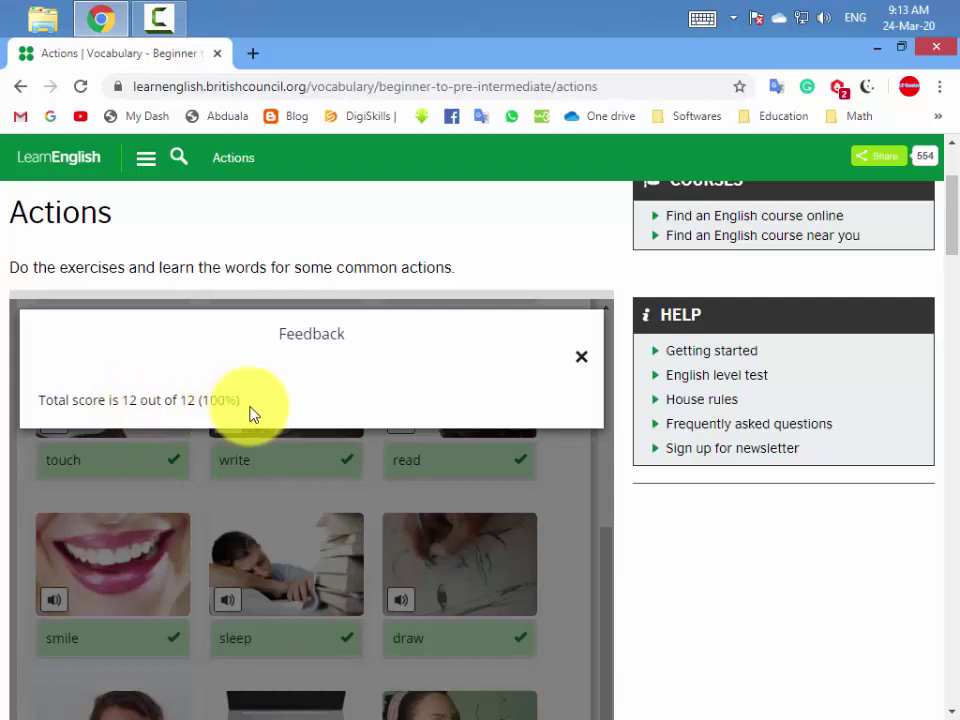
scroll(625, 483, down, 2)
scroll(625, 483, down, 4)
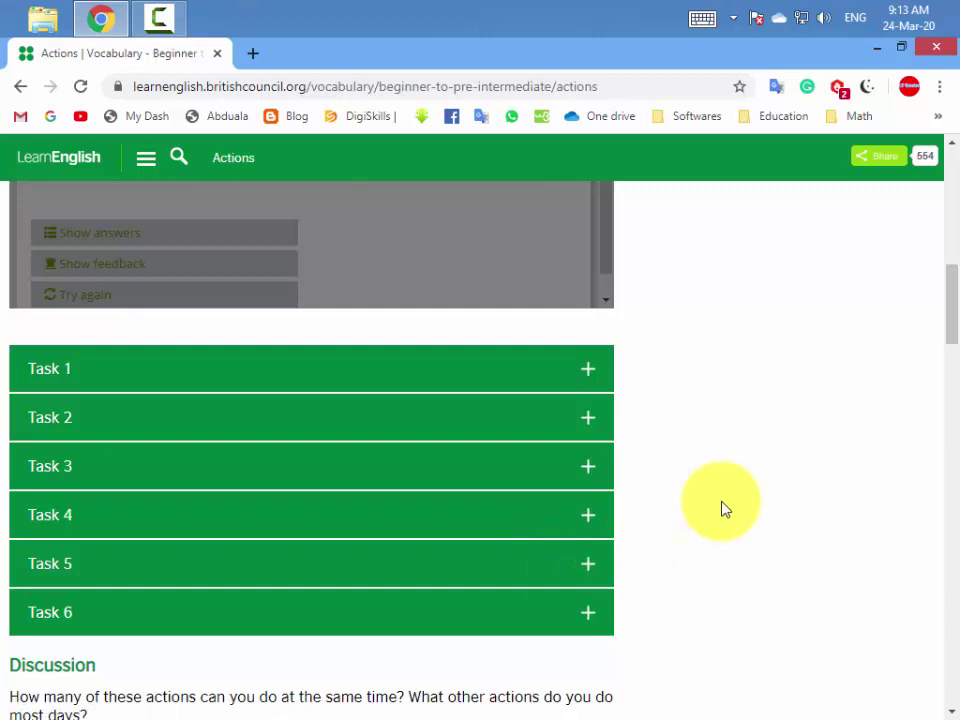
scroll(722, 508, up, 3)
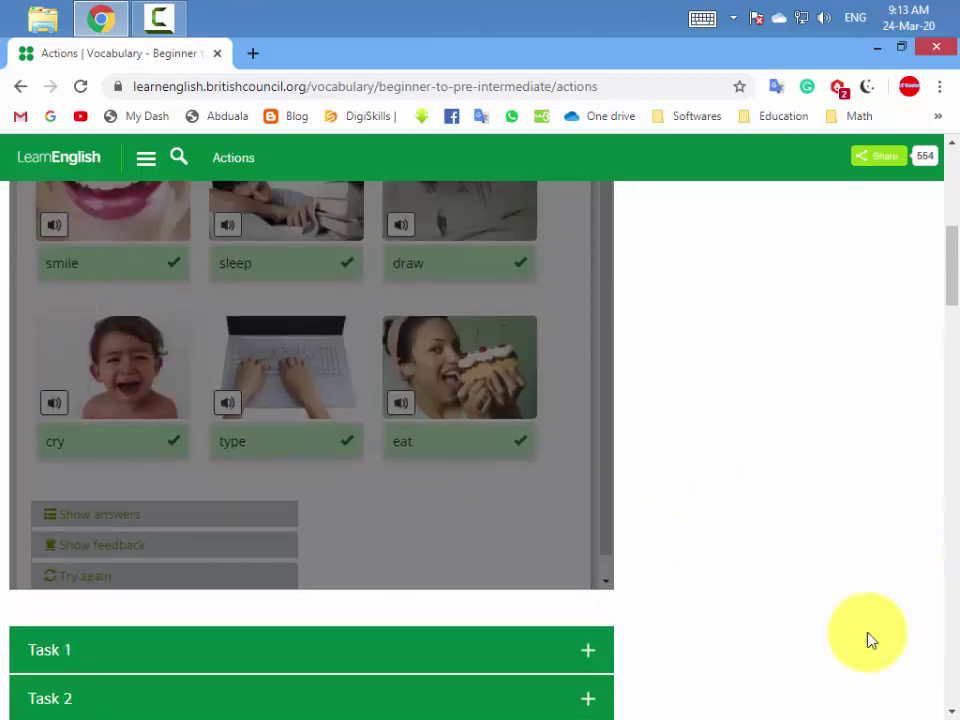
scroll(868, 639, down, 2)
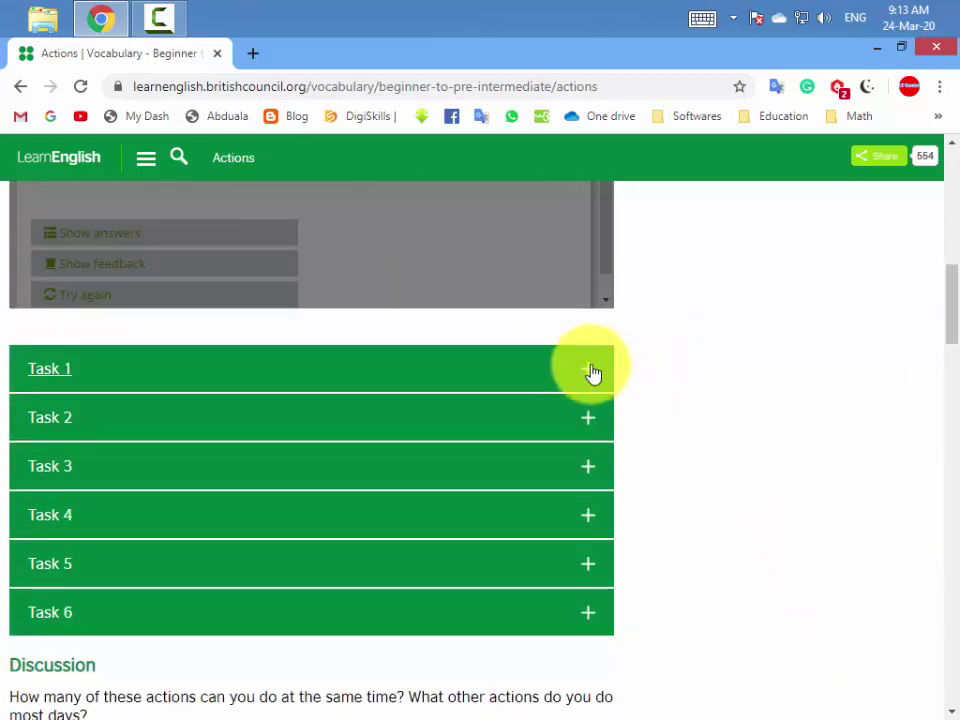
click(593, 369)
scroll(612, 430, down, 2)
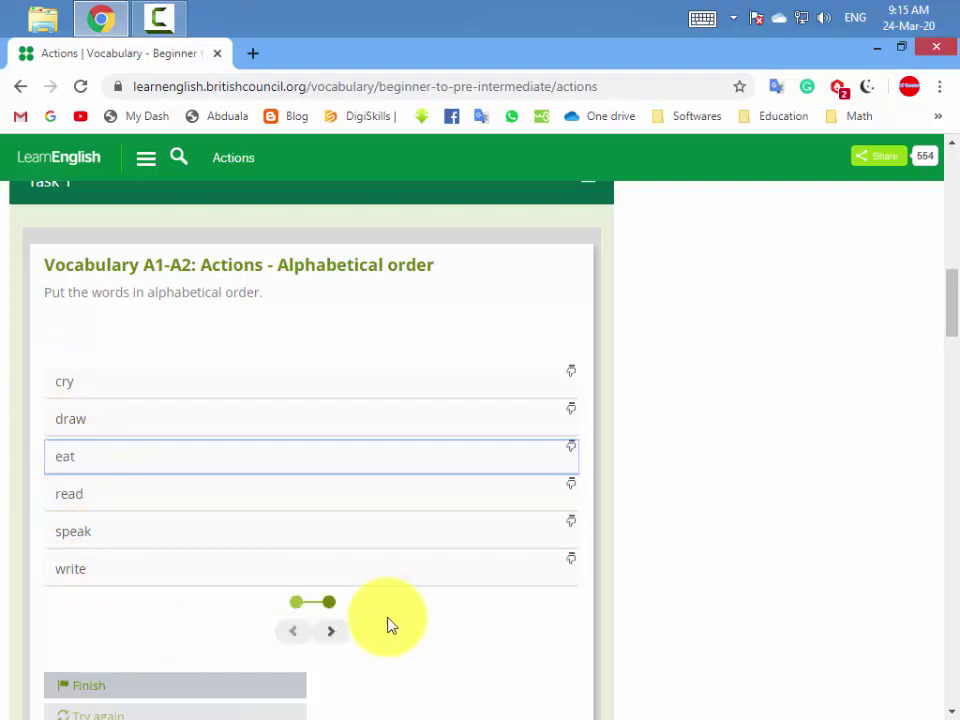
Go on to the second word set of the alphabetical-order task, then finish the task and dismiss its feedback
click(334, 633)
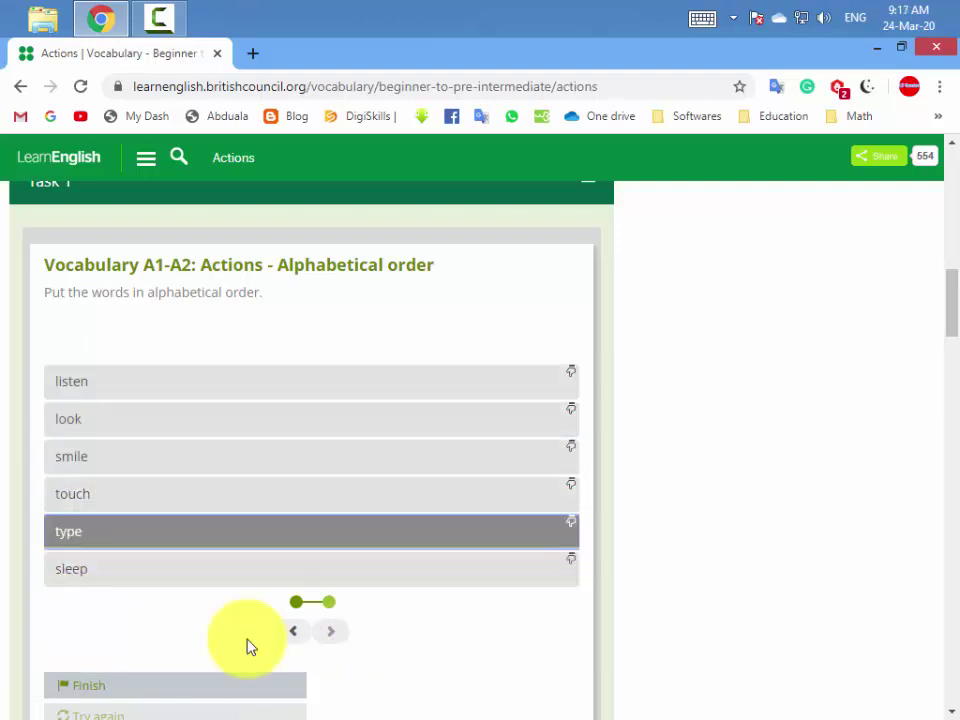
click(131, 692)
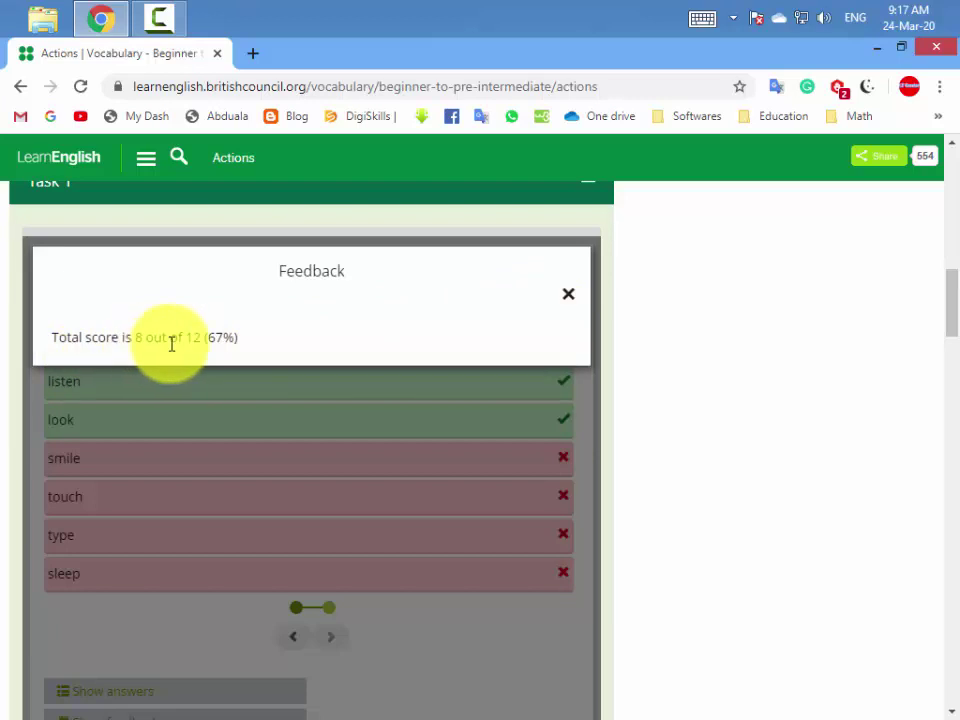
click(568, 297)
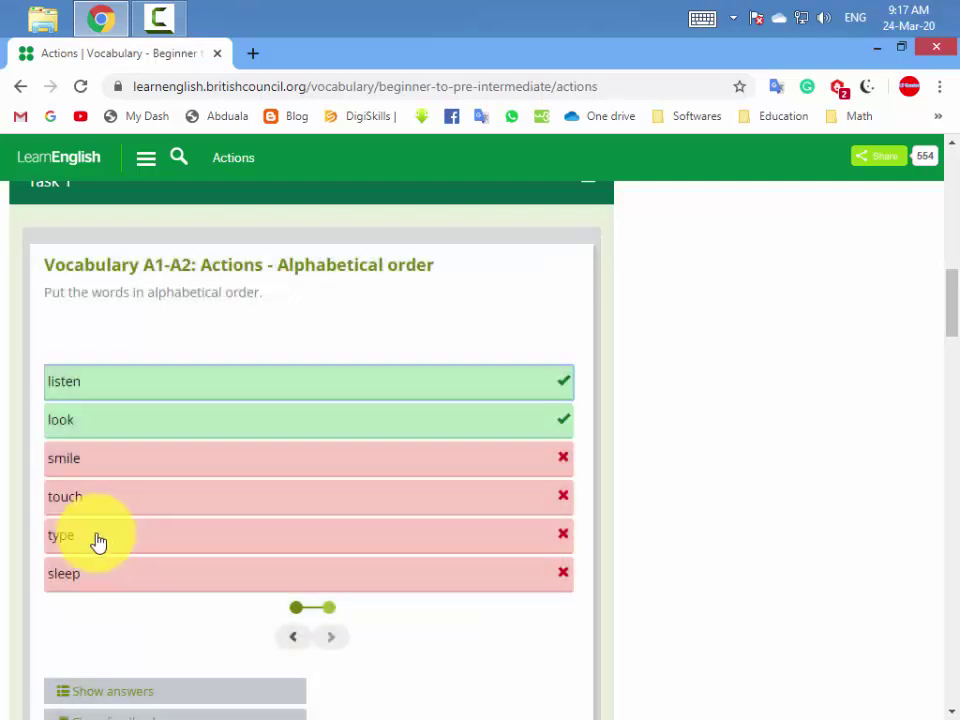
Review the marked answers in both Task 1 word sets and show the correct answers for the second set
click(291, 639)
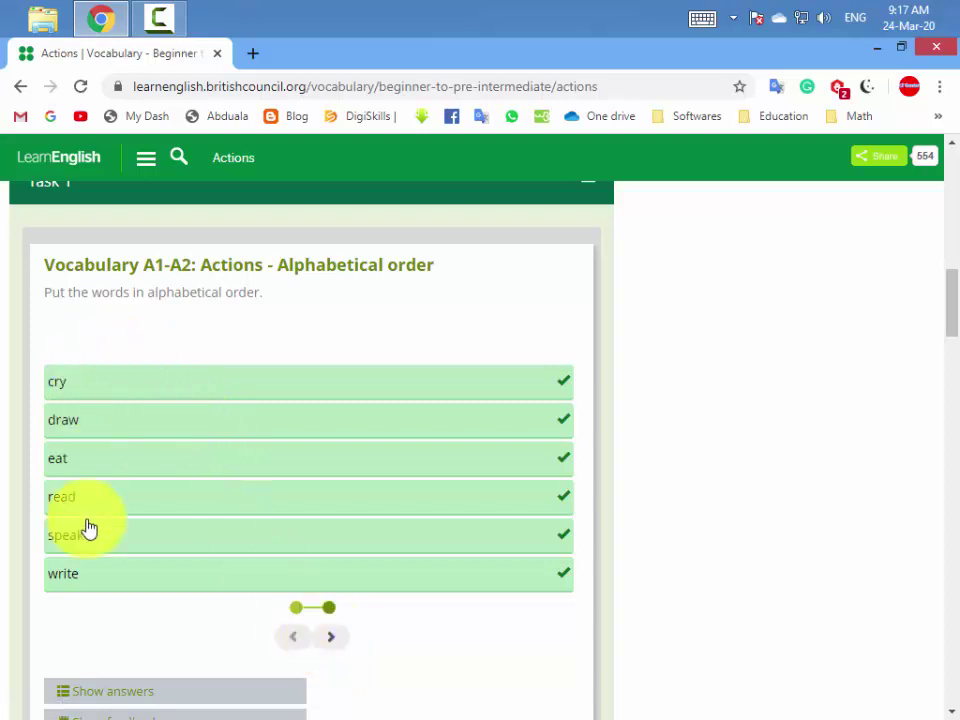
click(333, 640)
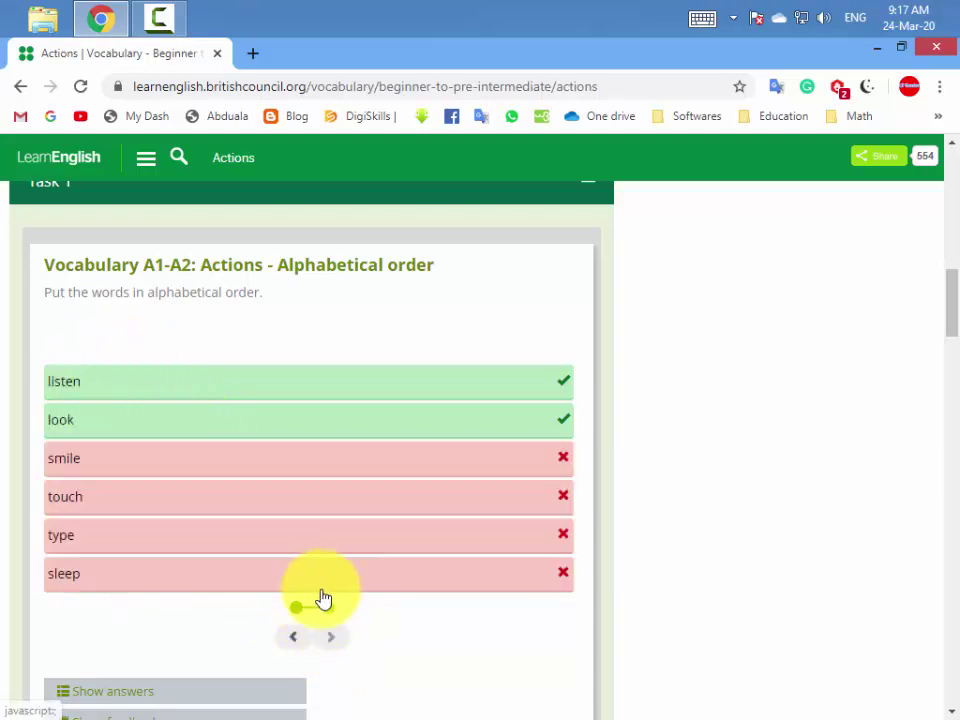
click(137, 695)
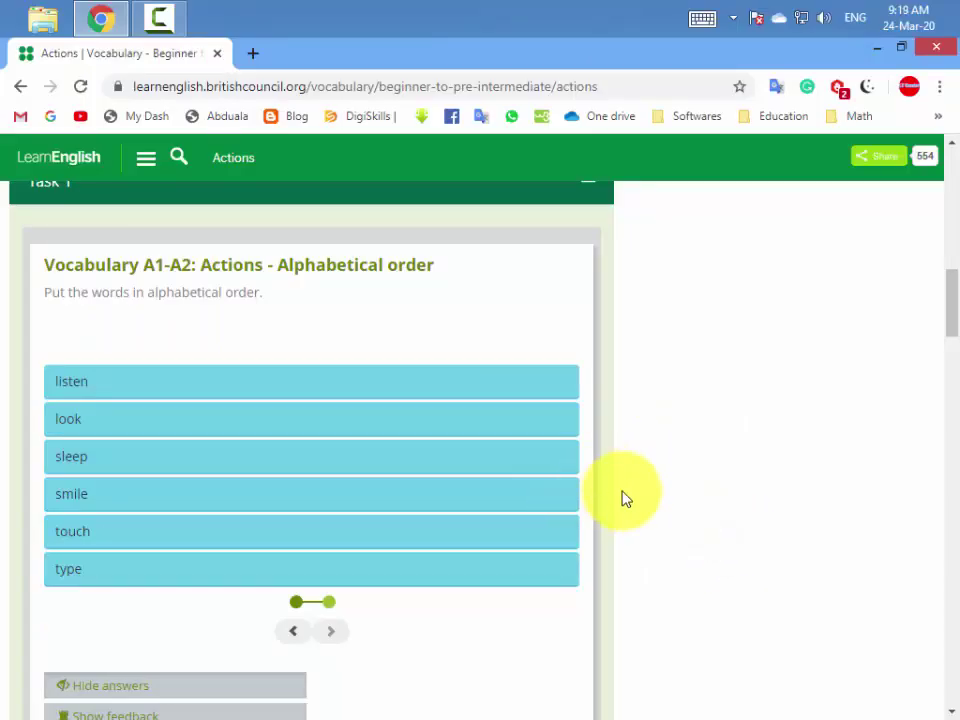
Expand Task 2, the spelling exercise, and play the audio of its first word
scroll(641, 497, down, 5)
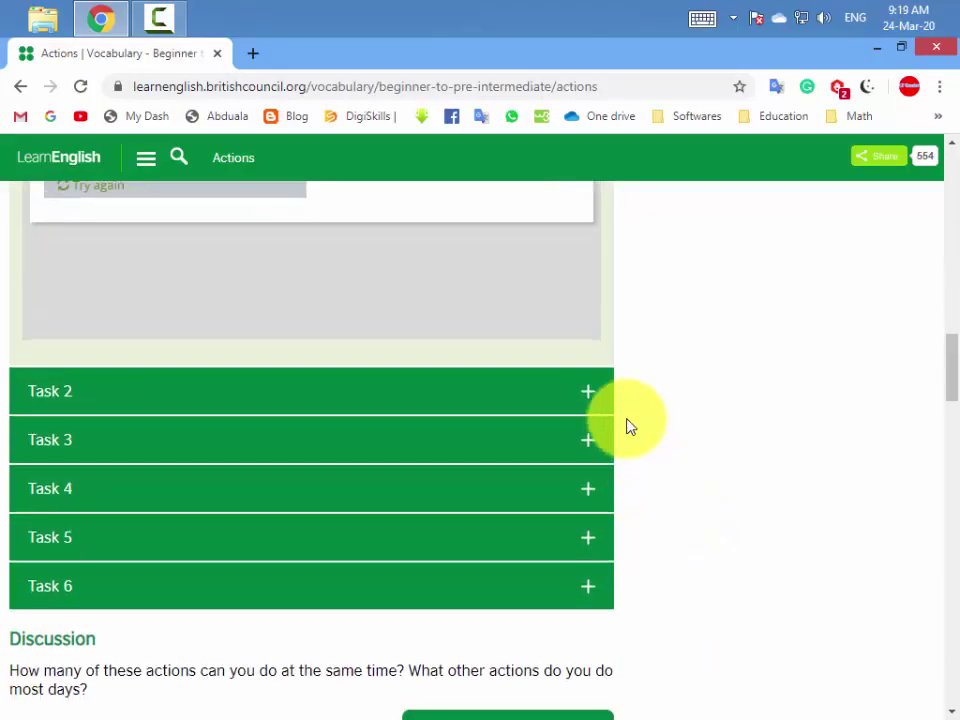
click(590, 393)
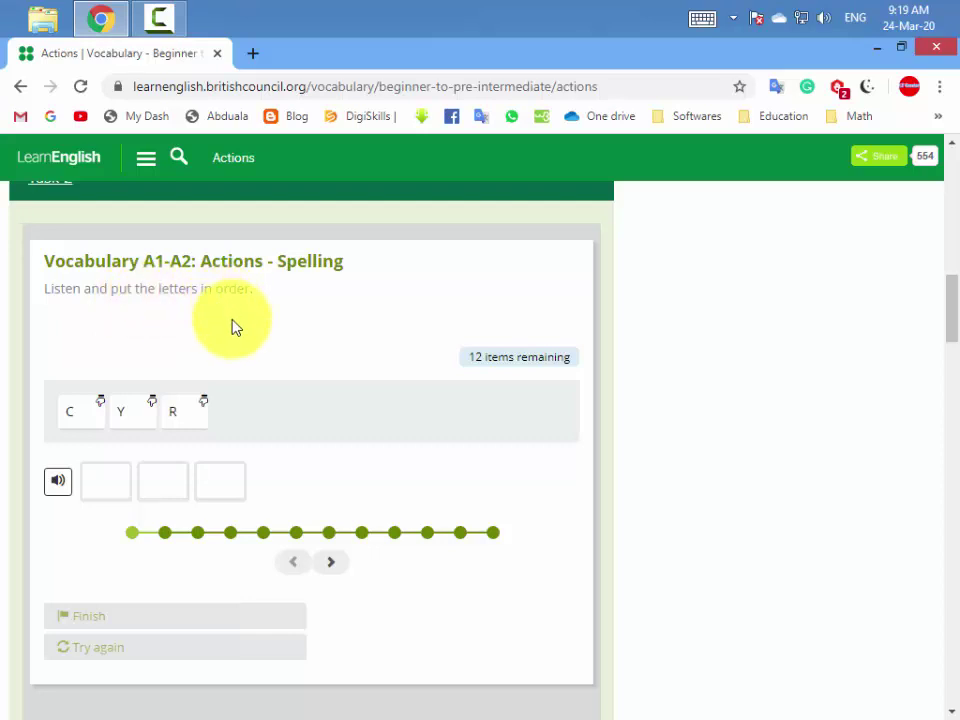
click(57, 476)
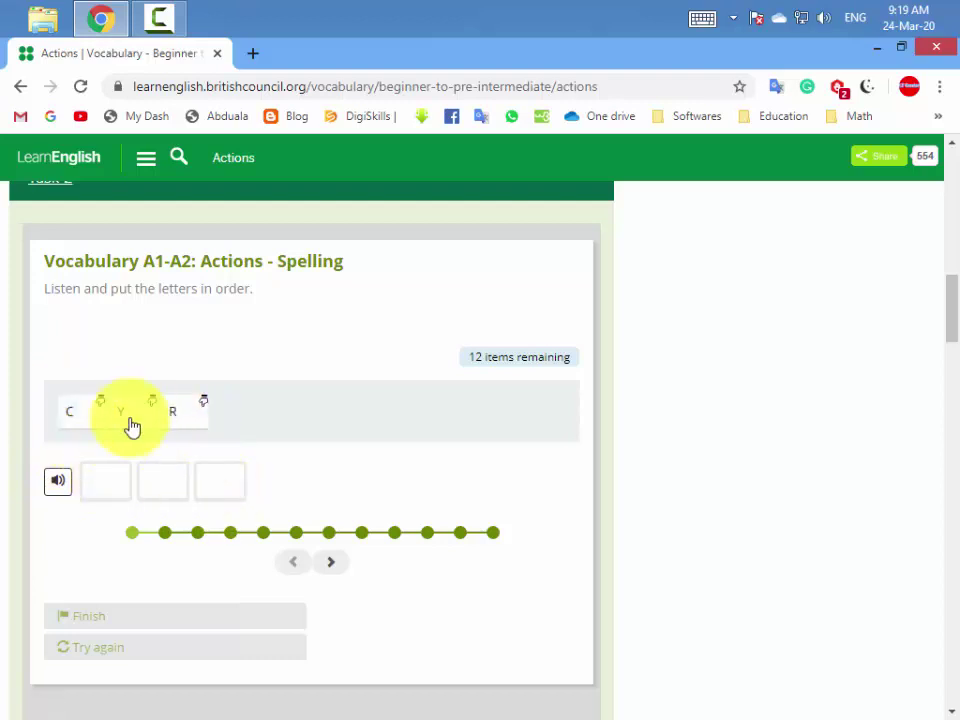
click(66, 482)
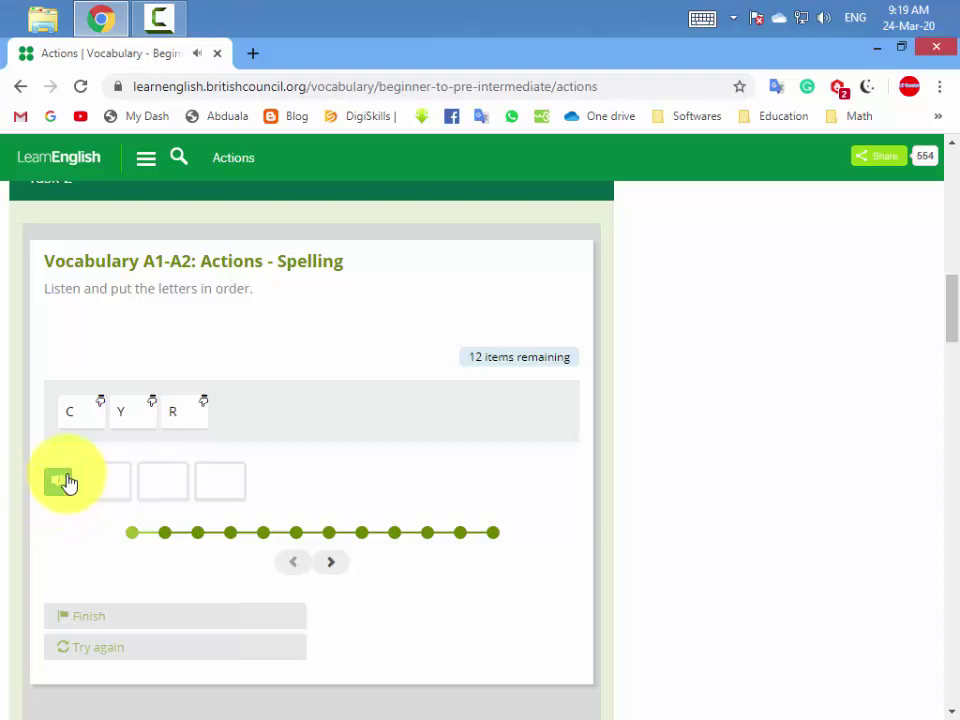
Put the letters C, R and Y in order to spell "CRY" and go on to the second word
click(115, 495)
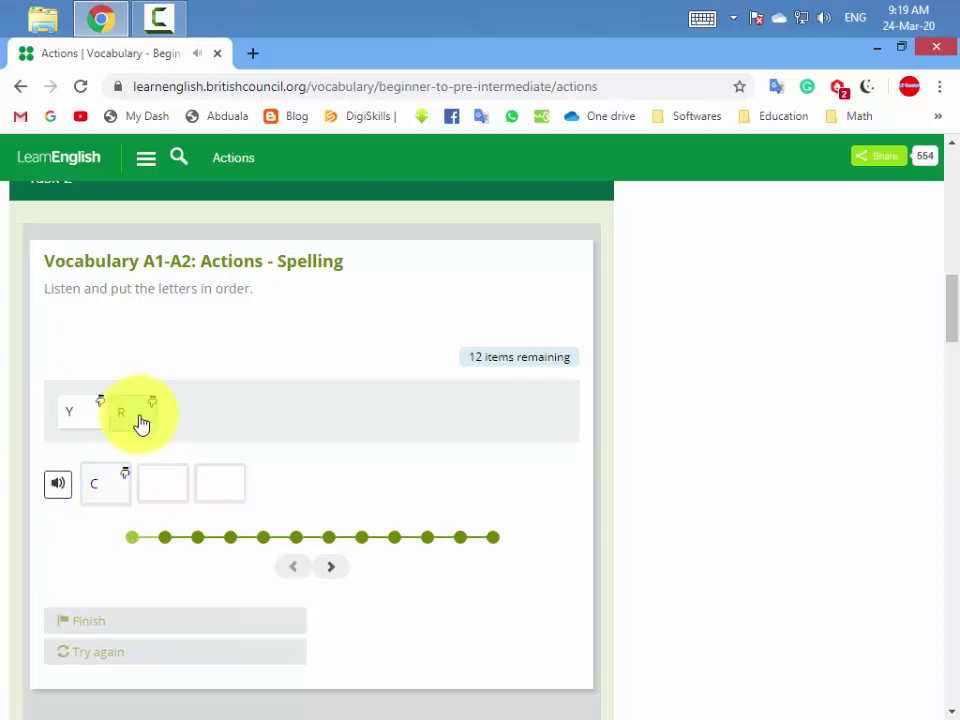
drag(141, 424, 162, 482)
click(90, 426)
drag(95, 428, 215, 485)
click(339, 578)
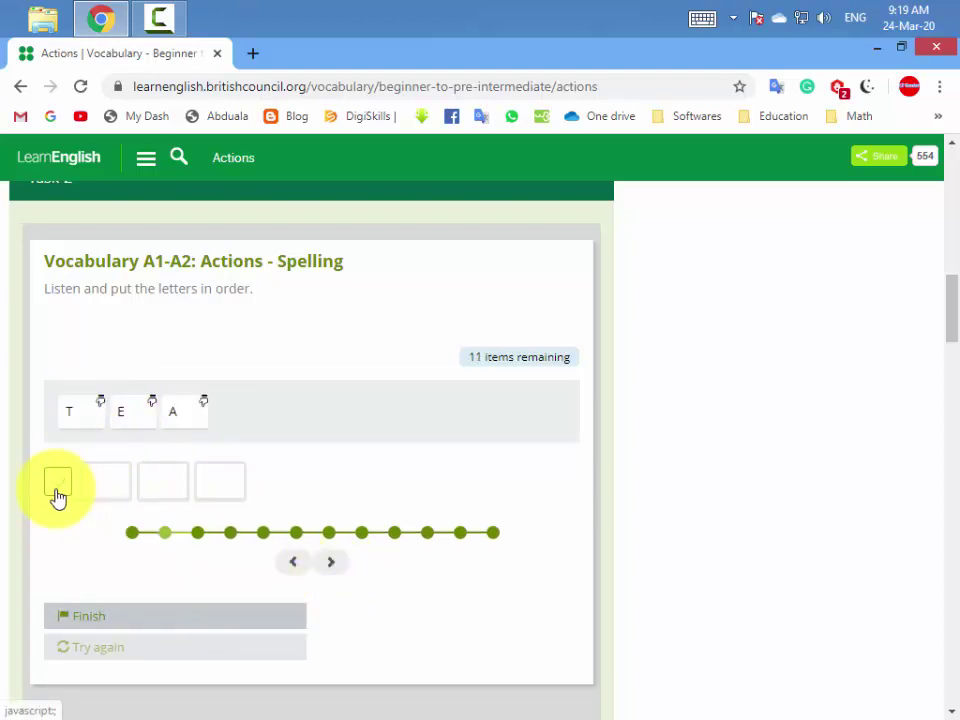
Arrange the letters of the second word to spell "EAT" and go on to the third word
drag(128, 411, 206, 490)
click(206, 490)
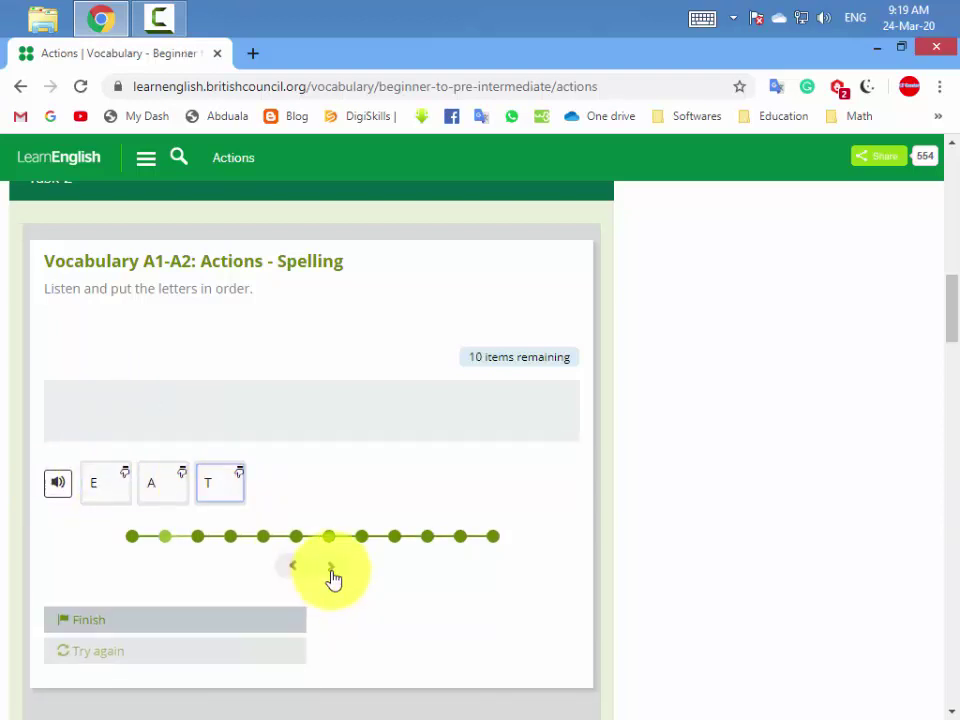
click(331, 566)
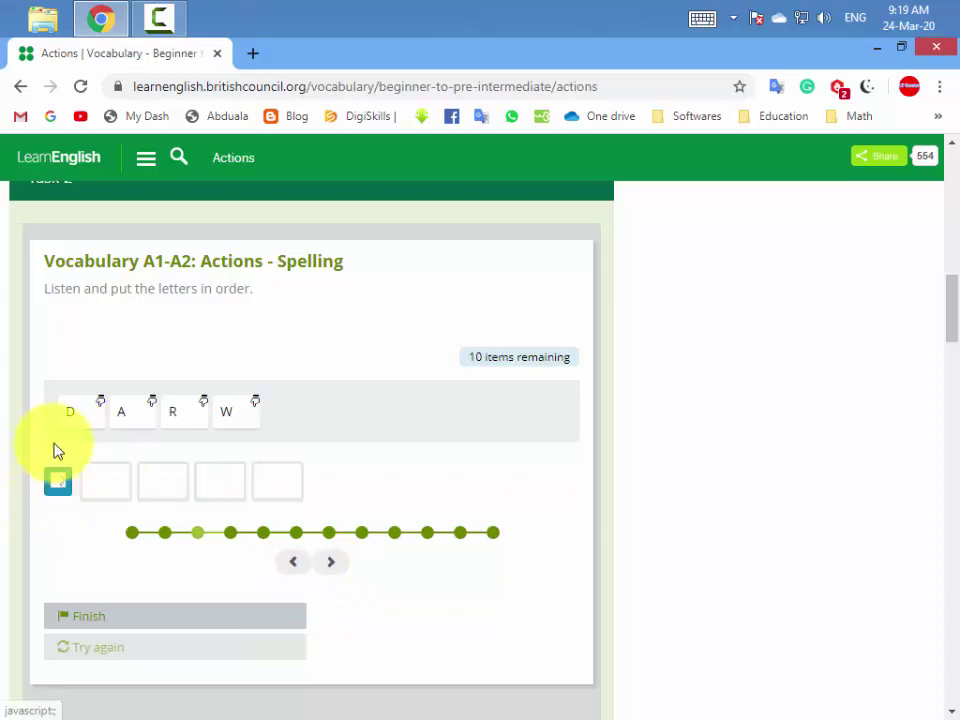
Arrange the letters of the third word to spell "DRAW" and go on to the fourth word
drag(75, 414, 105, 484)
drag(141, 424, 162, 483)
mouse_move(112, 432)
mouse_down()
mouse_move(229, 497)
mouse_move(242, 480)
mouse_move(225, 485)
mouse_up()
click(338, 568)
Play the audio of the fourth word, arrange its letters to spell "LOOK" and go on to the fifth word
click(57, 481)
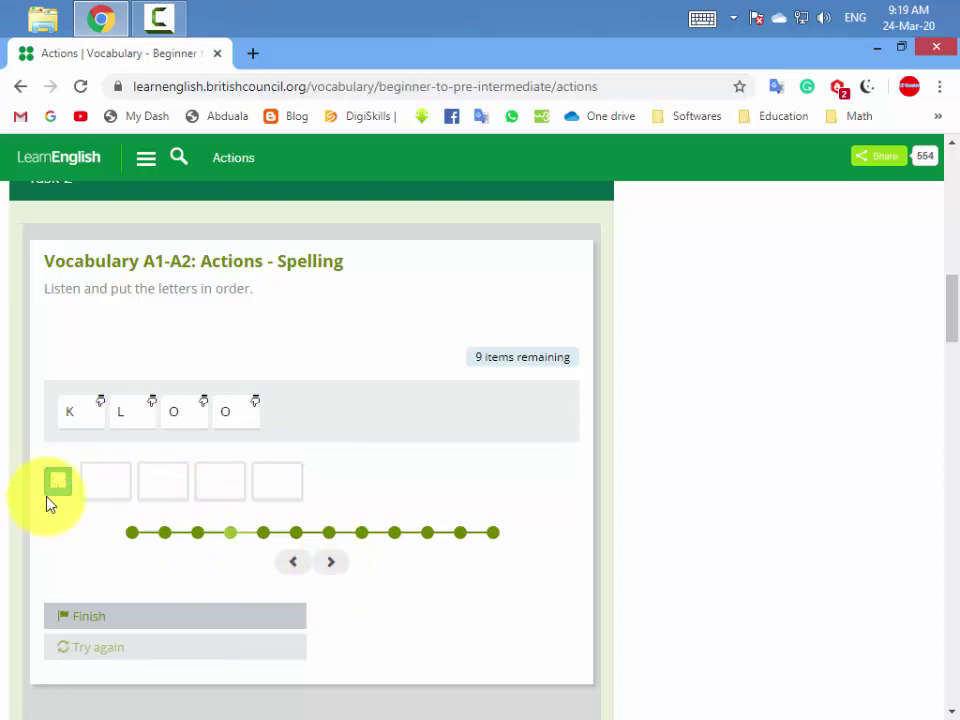
drag(110, 414, 105, 484)
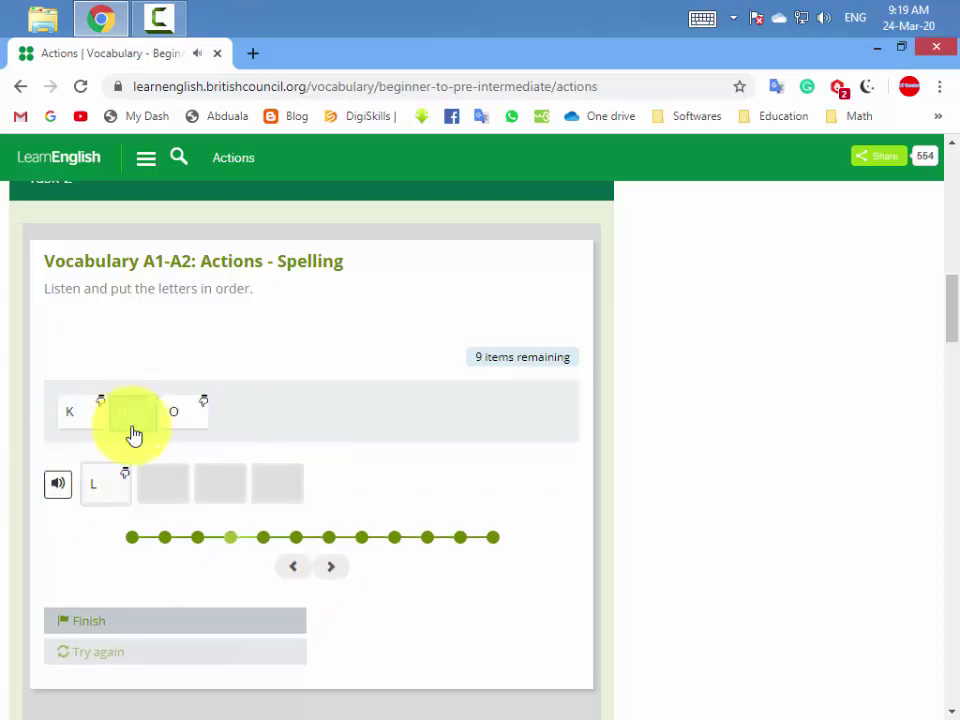
drag(134, 435, 220, 484)
drag(69, 412, 277, 484)
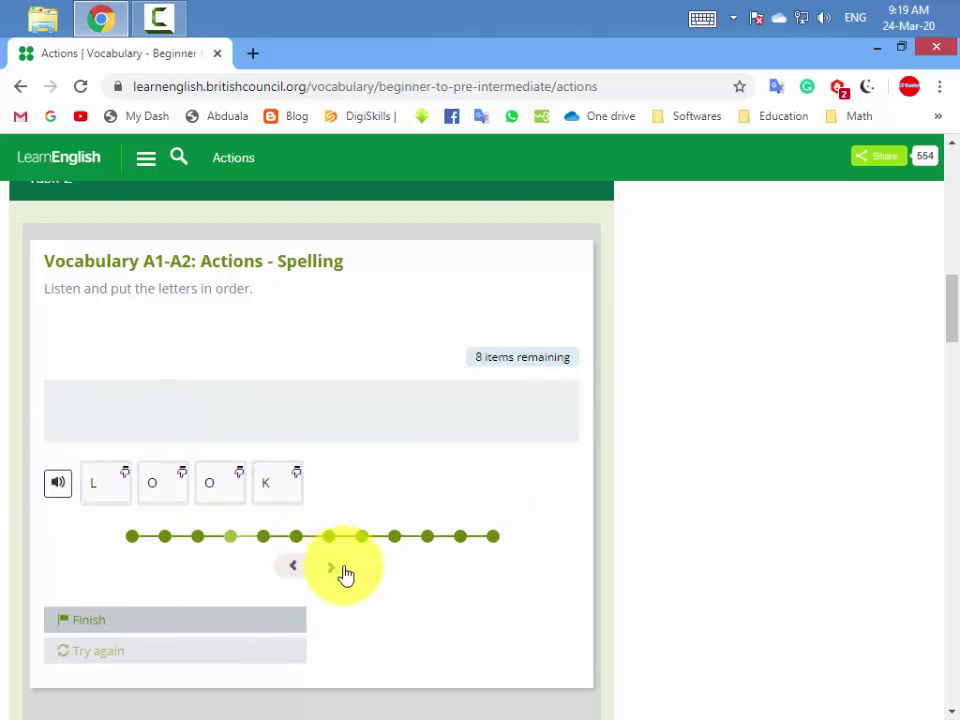
click(340, 570)
Listen to the fifth word and spell "READ" with its letters, then play the audio of the sixth word
click(60, 484)
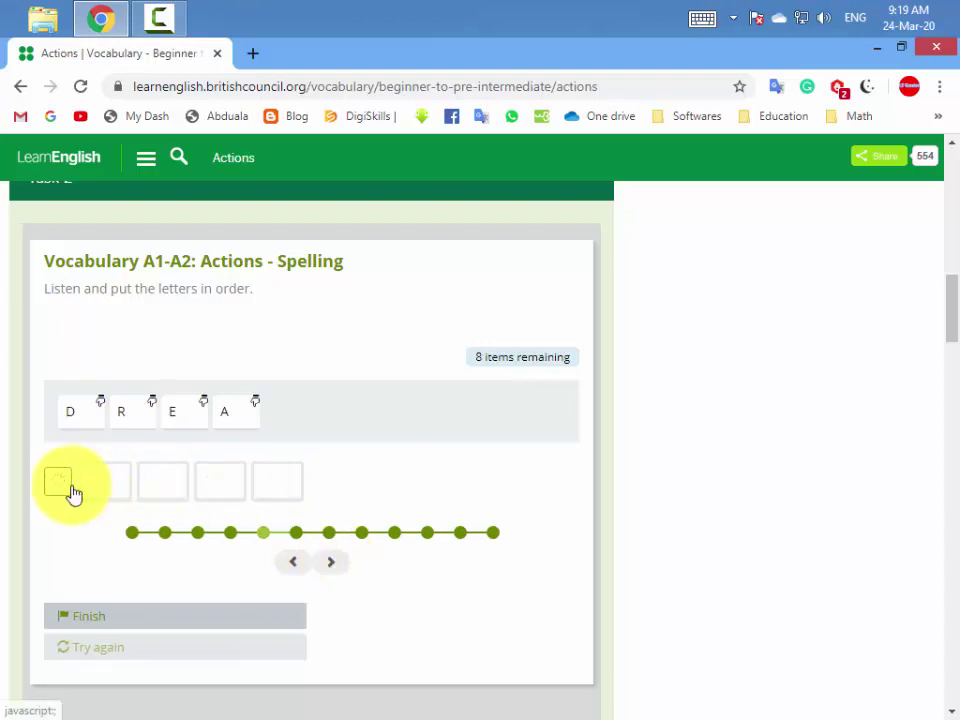
drag(129, 413, 274, 484)
drag(71, 413, 285, 506)
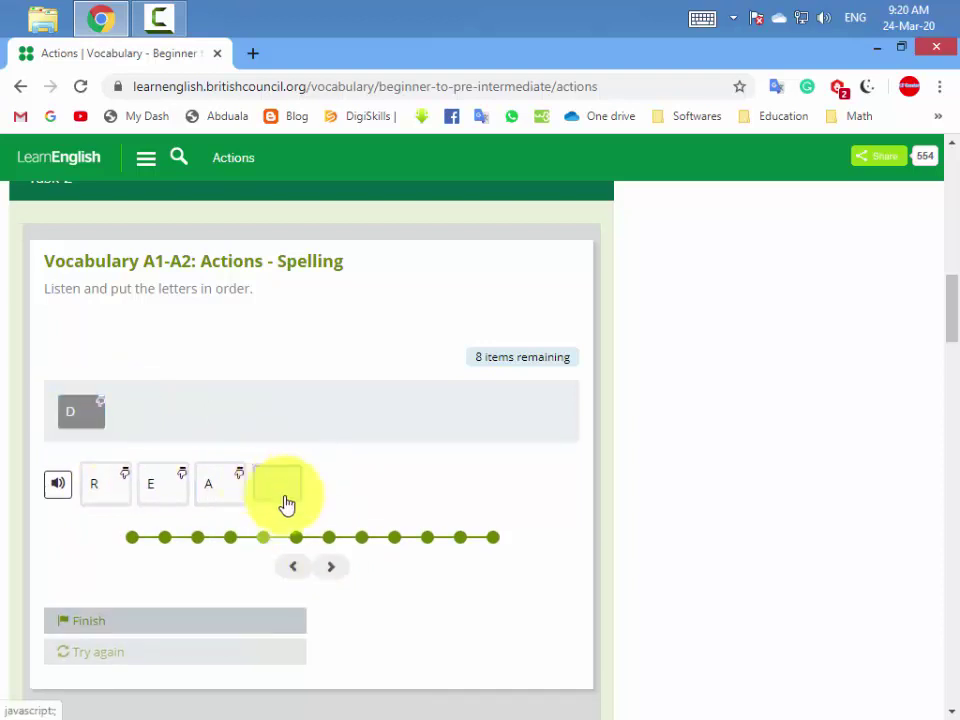
click(60, 486)
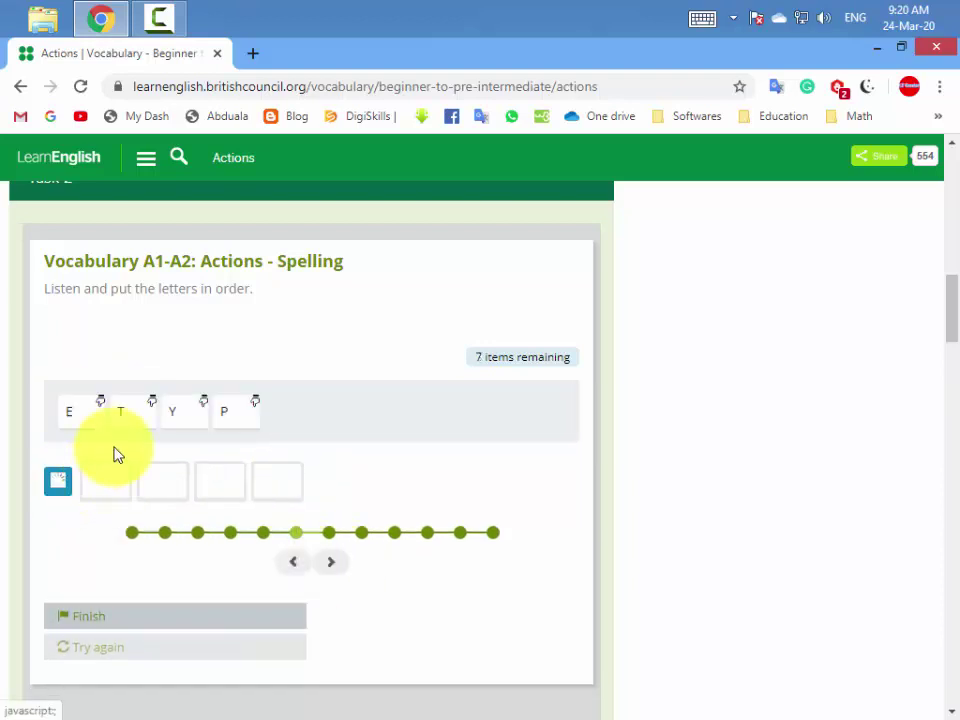
Arrange the letters of the sixth word to spell "TYPE", go on to the seventh word and play its audio
drag(120, 412, 193, 482)
click(332, 570)
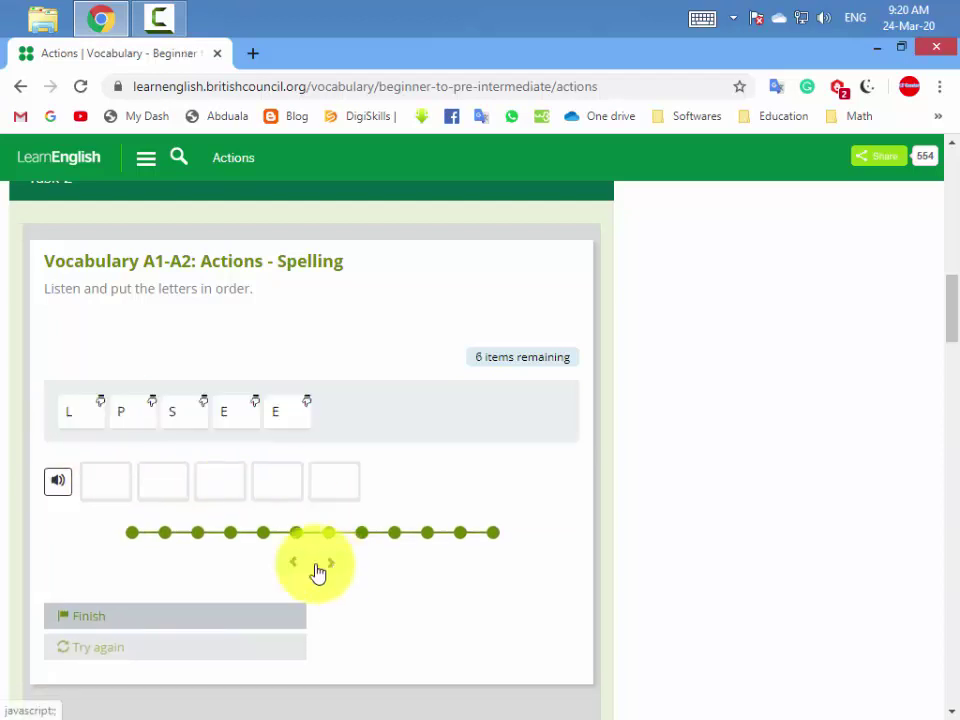
click(56, 486)
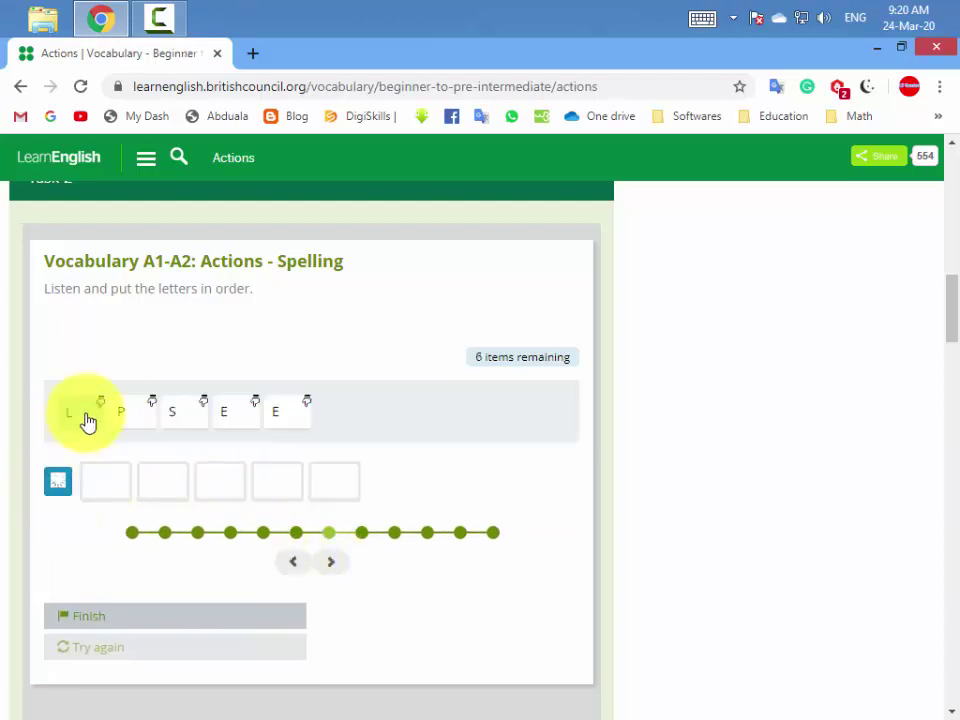
Arrange the letters of the seventh word to spell "SLEEP" and go on to the eighth word
drag(172, 411, 104, 484)
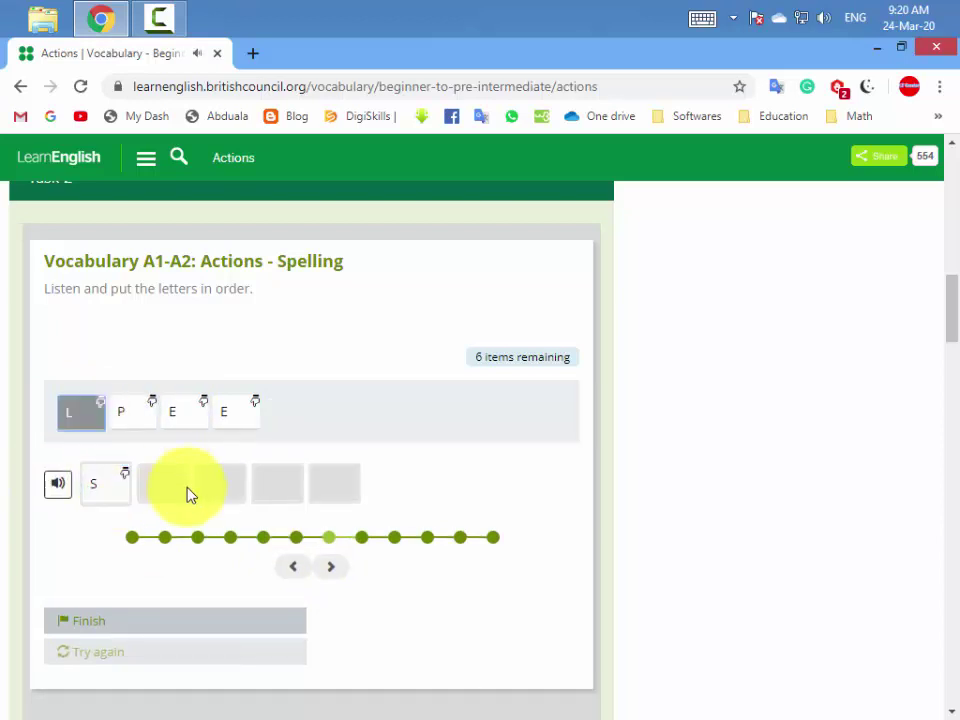
click(160, 490)
click(120, 412)
click(220, 483)
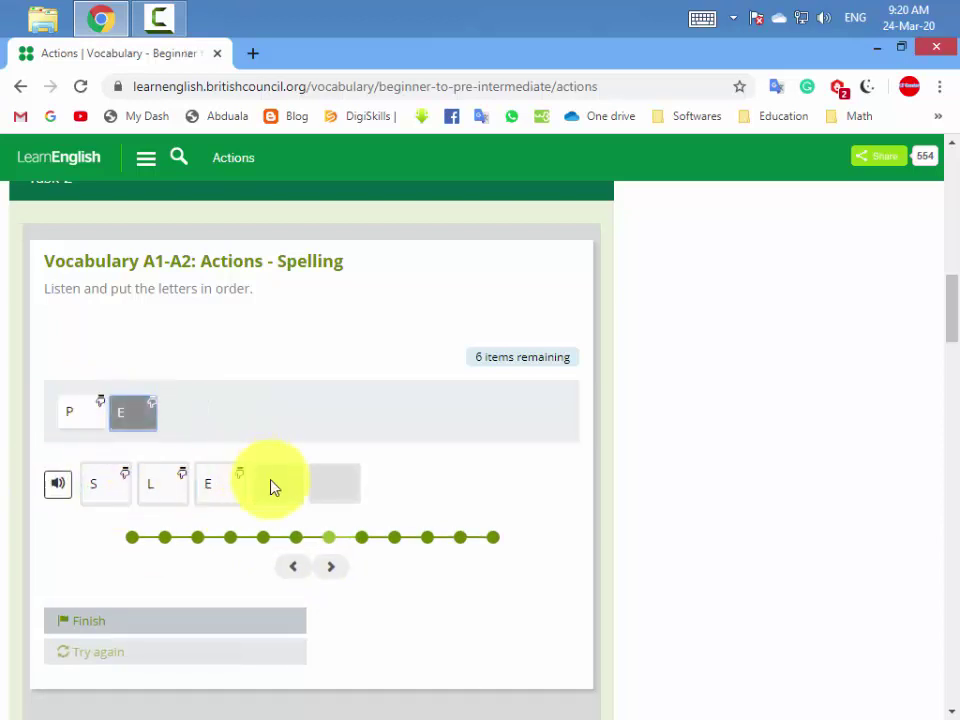
click(272, 484)
click(334, 483)
click(331, 566)
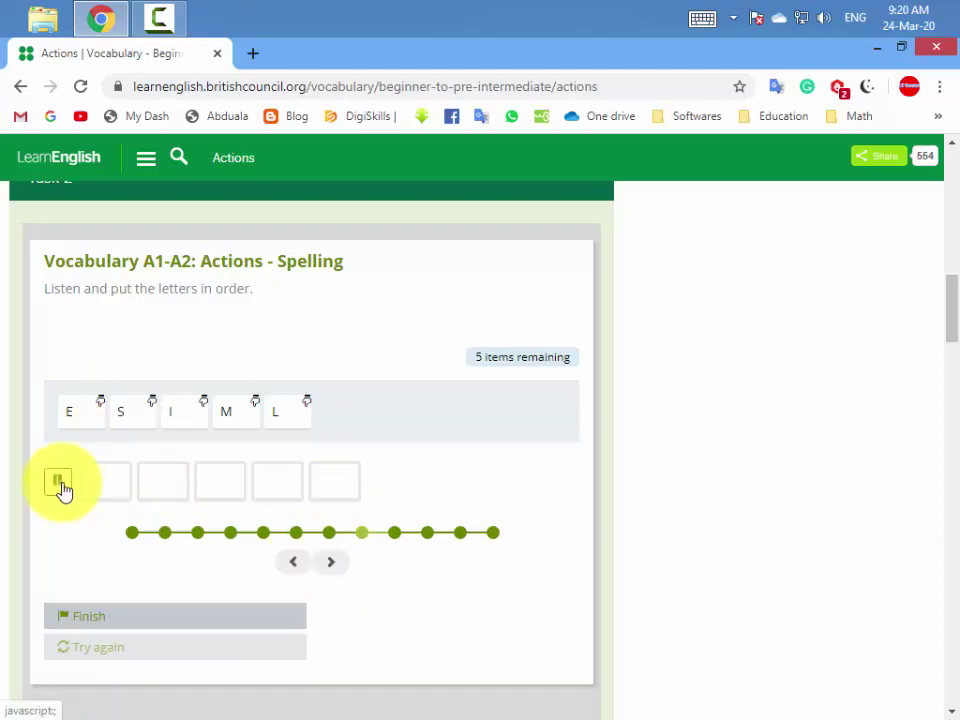
Arrange the letters of the eighth word to spell "SMILE" and go on to the ninth word
click(120, 411)
click(104, 483)
click(176, 411)
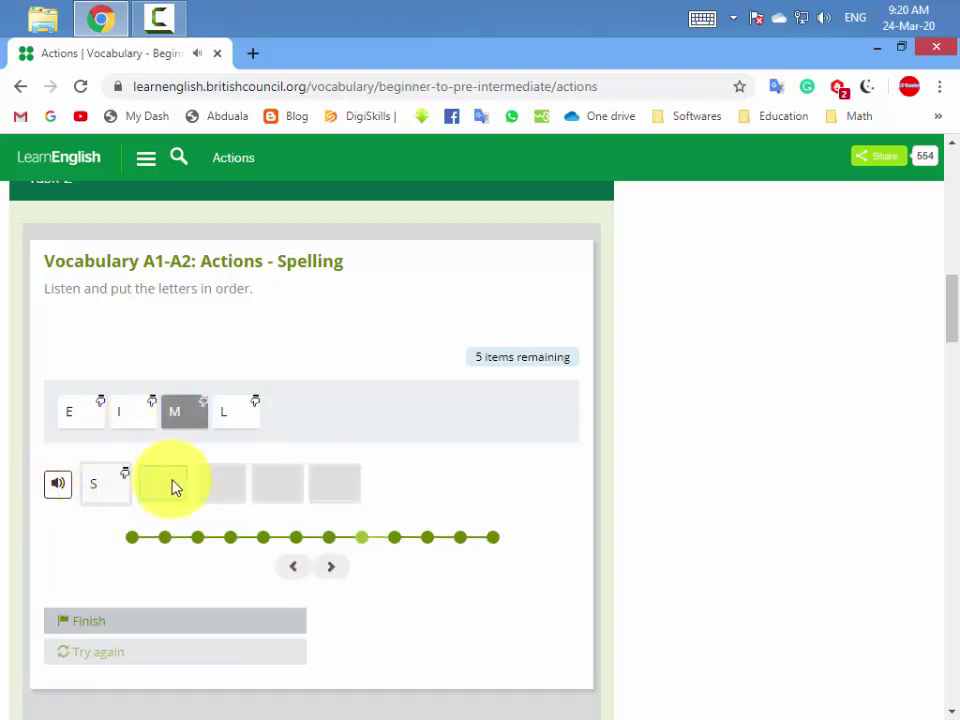
click(160, 484)
click(218, 484)
click(133, 411)
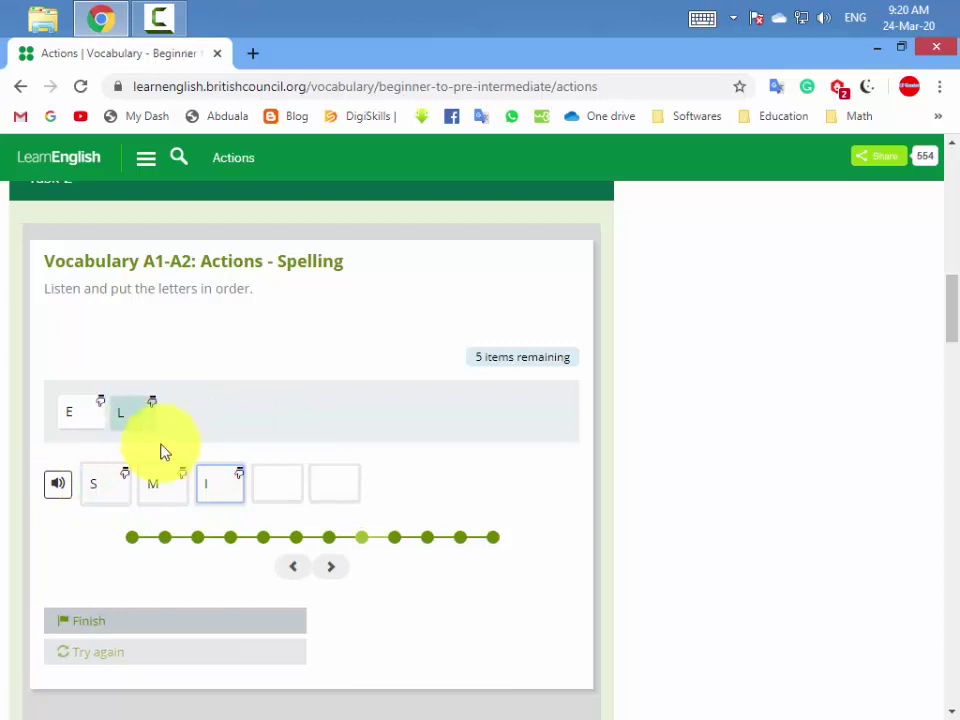
click(289, 486)
click(75, 411)
click(334, 483)
click(331, 566)
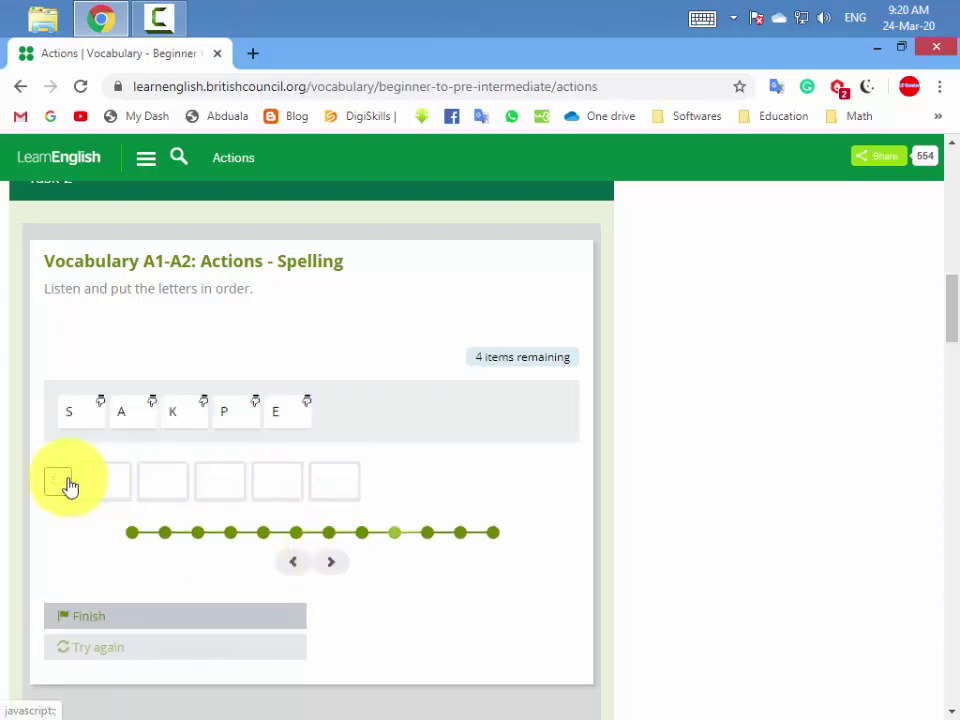
Arrange the letters of the ninth word to spell "SPEAK" and go on to the tenth word
click(69, 411)
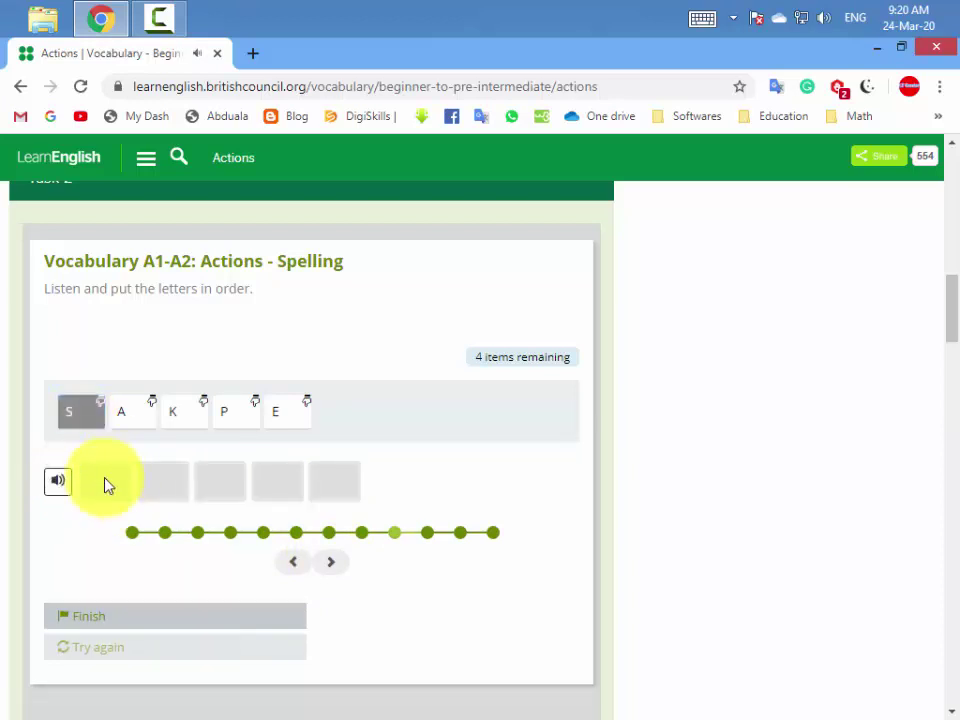
click(105, 483)
click(172, 411)
click(172, 484)
click(178, 411)
click(220, 483)
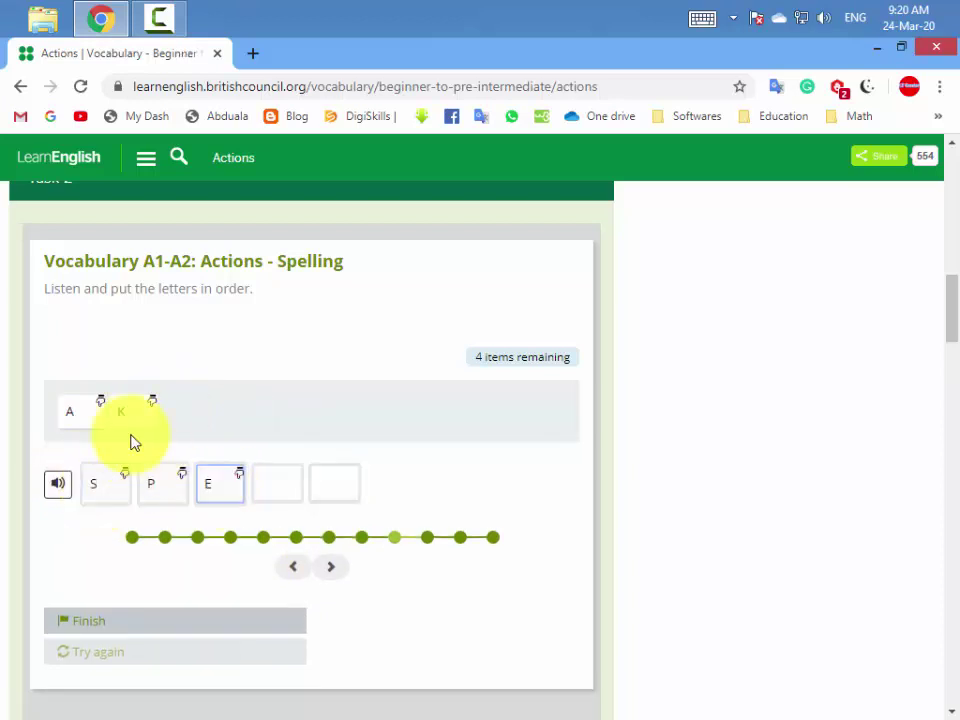
click(69, 411)
click(277, 483)
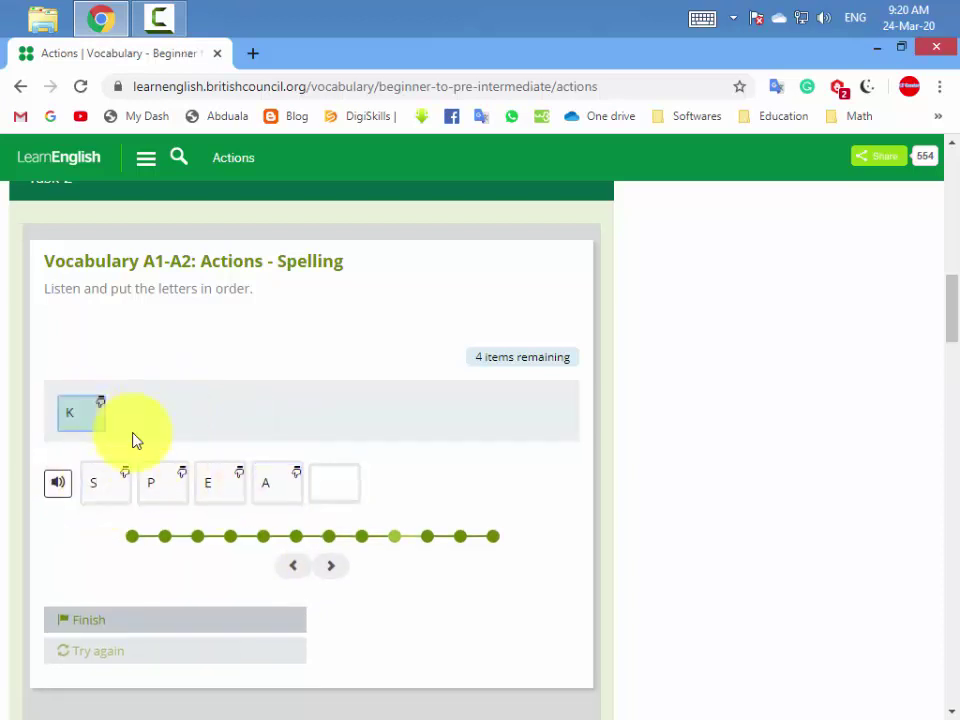
click(324, 486)
click(333, 566)
Play the audio of the tenth word, arrange its letters to spell "TOUCH" and go on to the eleventh word
click(56, 483)
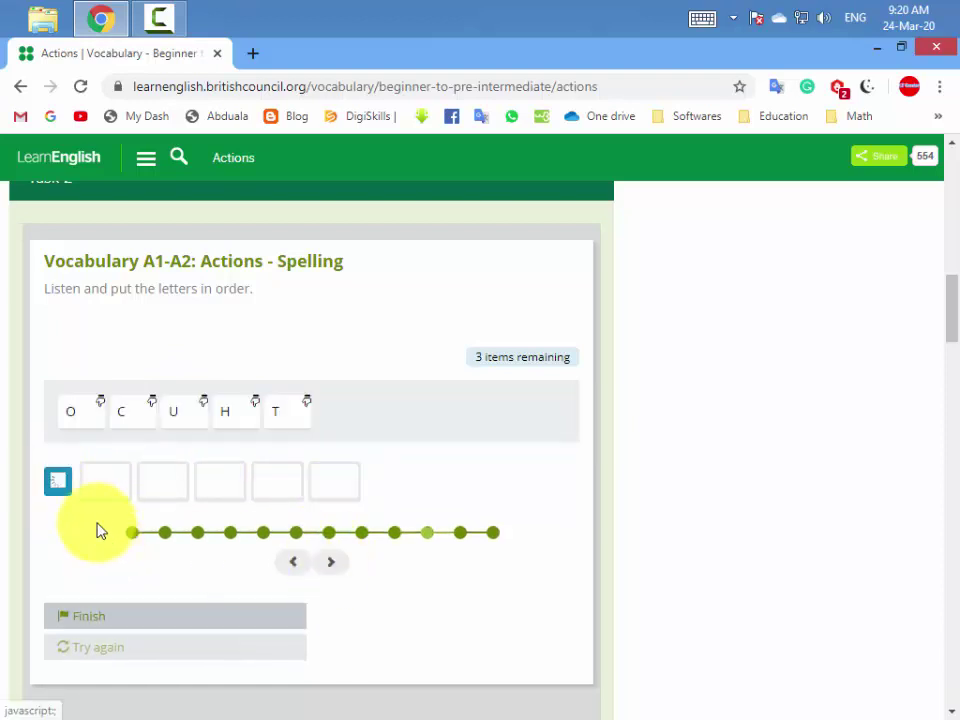
click(272, 411)
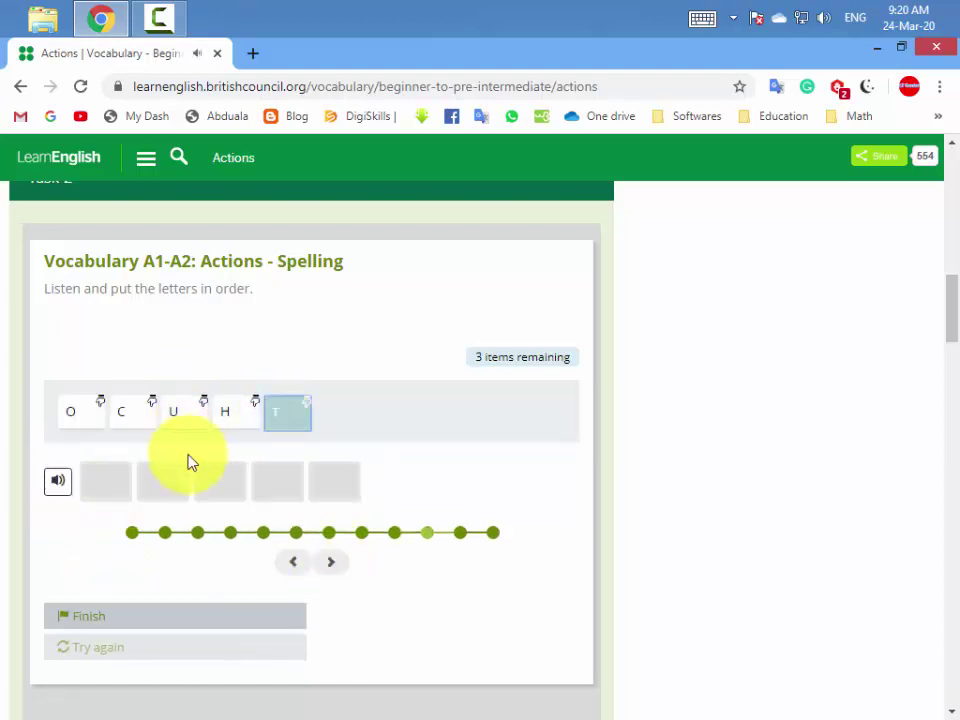
click(105, 478)
click(180, 497)
click(122, 411)
click(277, 483)
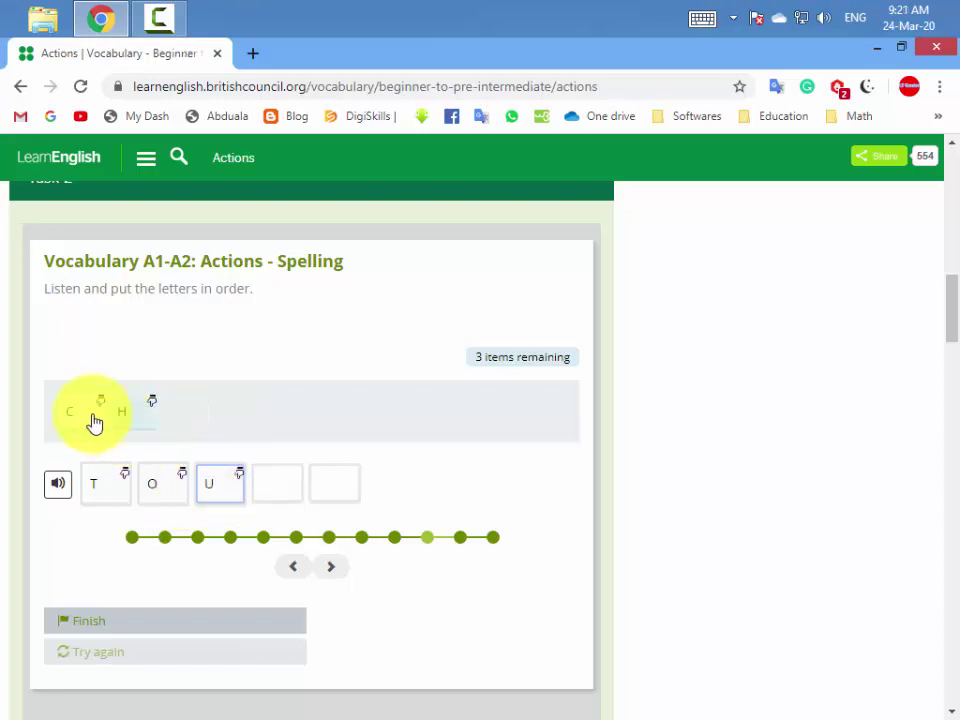
click(75, 411)
click(300, 487)
click(312, 498)
click(331, 566)
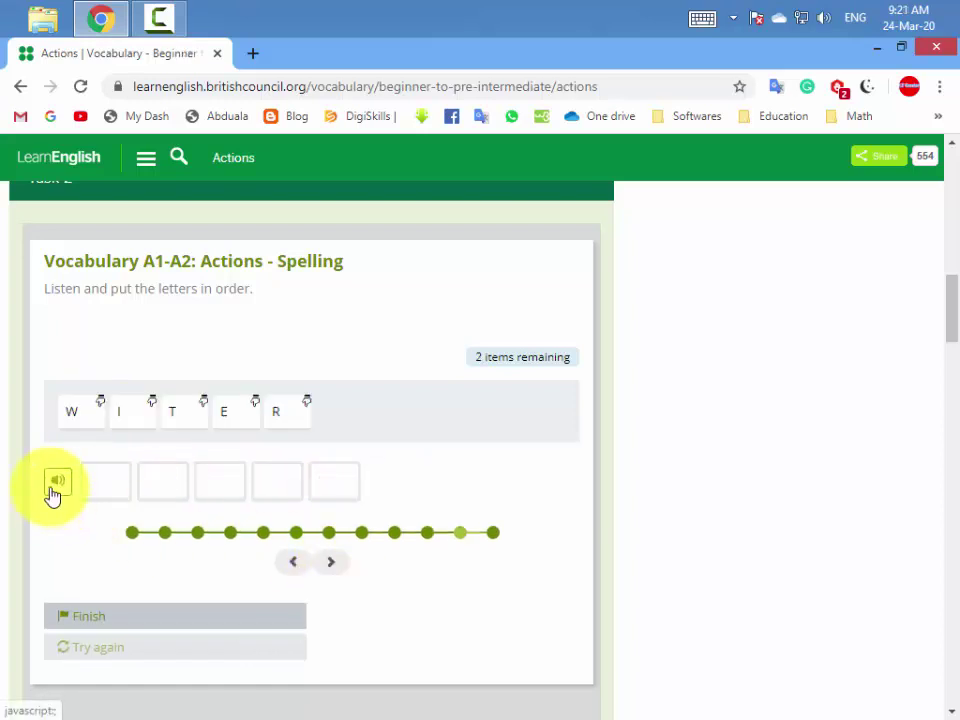
Arrange the letters of the eleventh word to spell "WRITE" and go on to the twelfth word
click(80, 413)
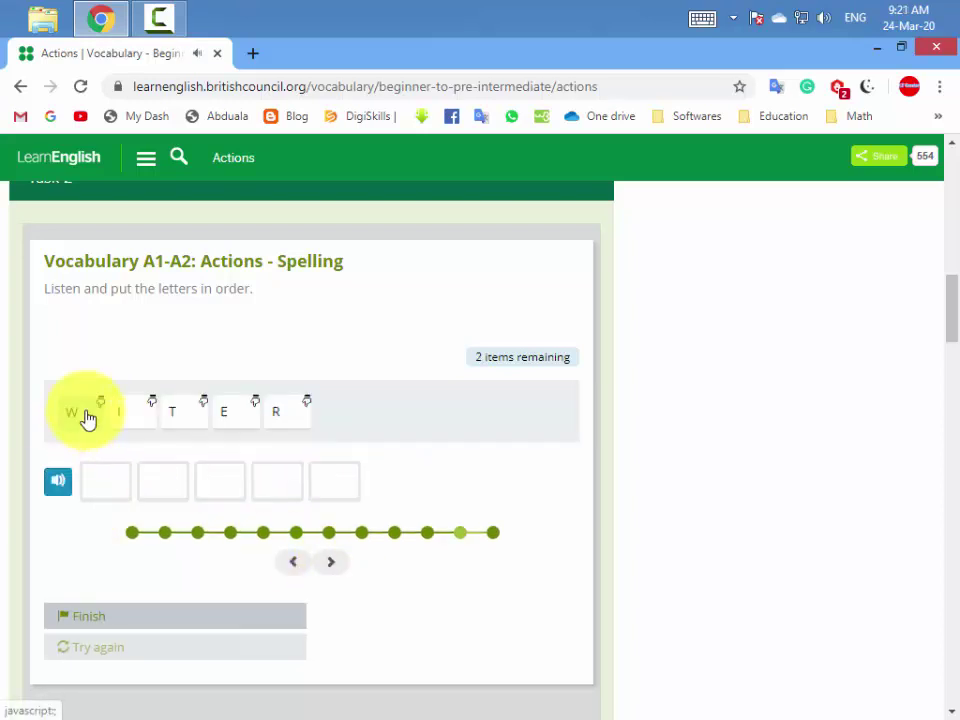
click(115, 483)
click(228, 415)
click(170, 485)
click(90, 415)
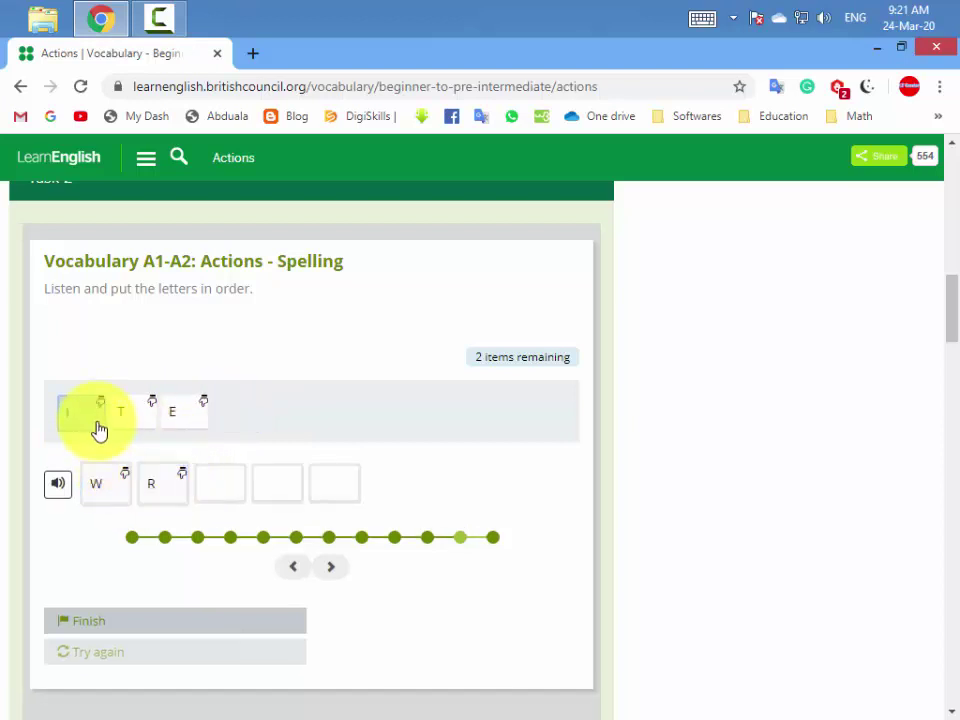
click(220, 483)
click(80, 411)
click(277, 483)
click(100, 410)
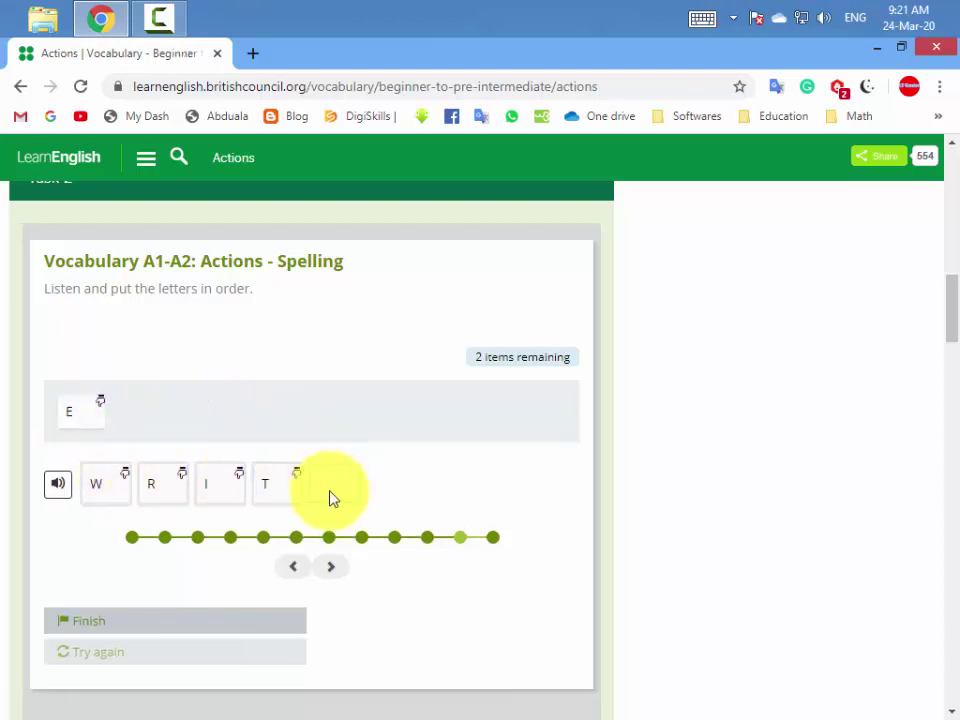
click(336, 490)
click(333, 568)
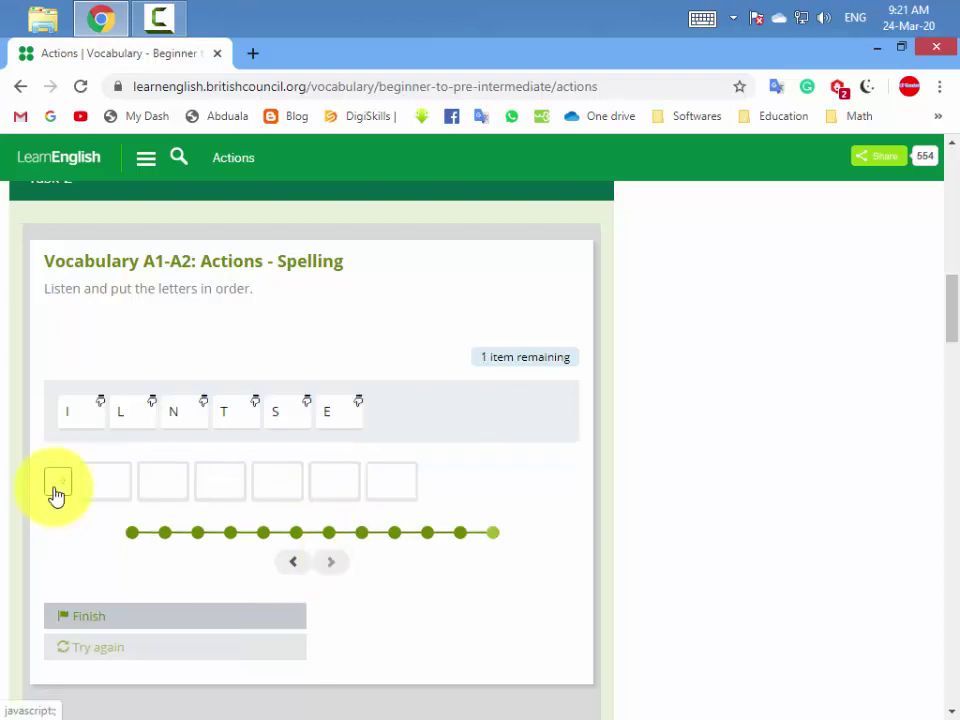
Play the audio of the twelfth word and arrange its letters to spell "LISTEN"
click(57, 487)
click(125, 411)
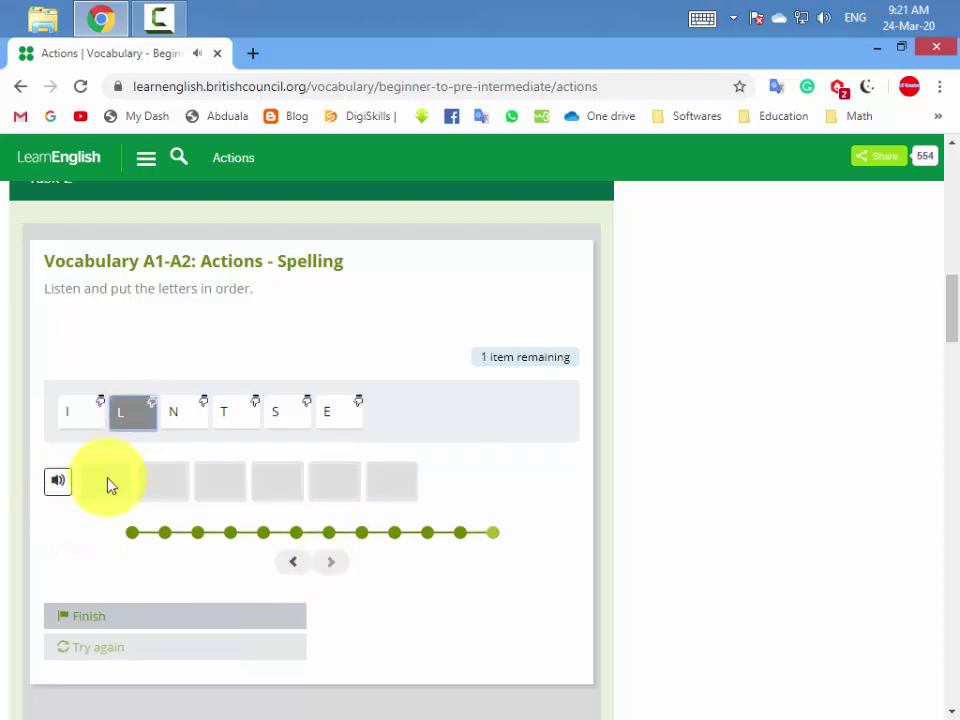
click(105, 483)
click(67, 411)
click(165, 485)
click(172, 411)
click(221, 484)
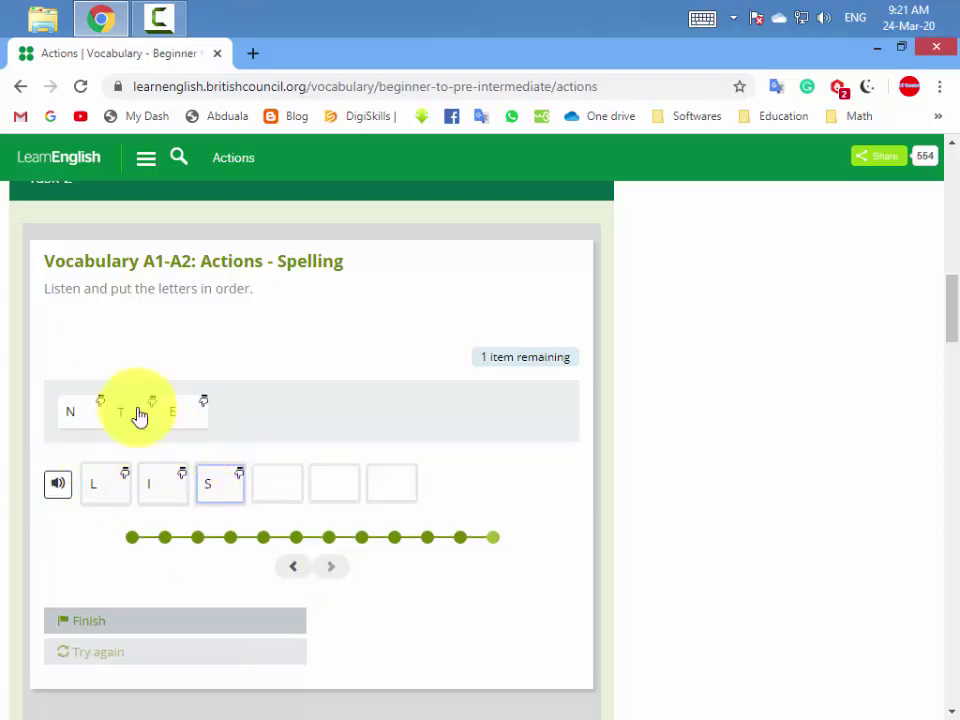
click(122, 411)
click(272, 486)
click(336, 484)
click(70, 411)
click(391, 484)
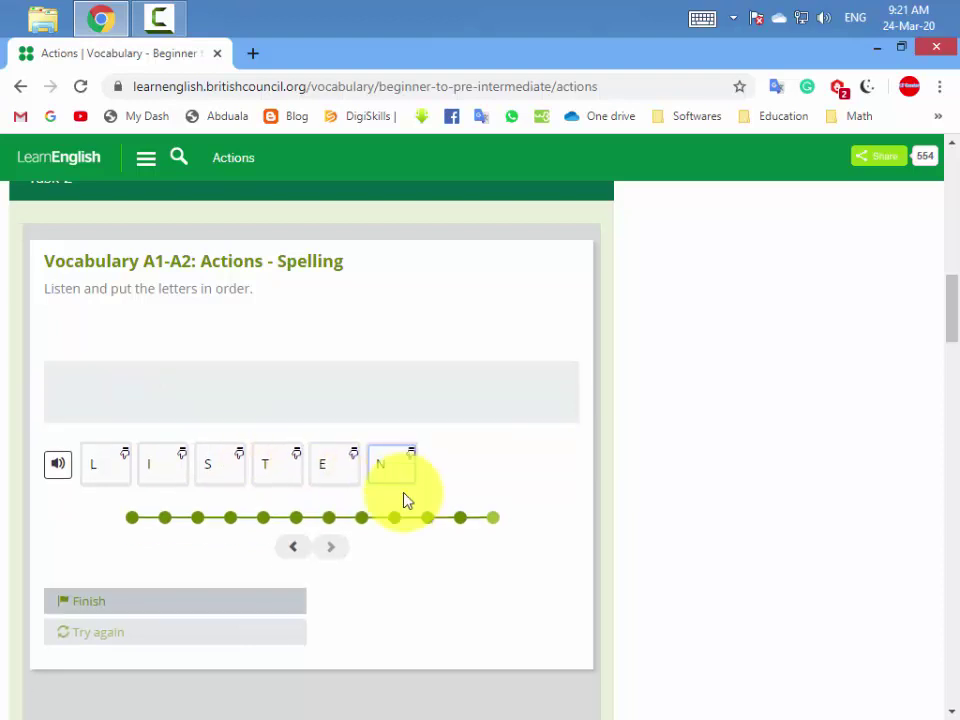
Finish the spelling task, dismiss its feedback and open Task 3
click(125, 604)
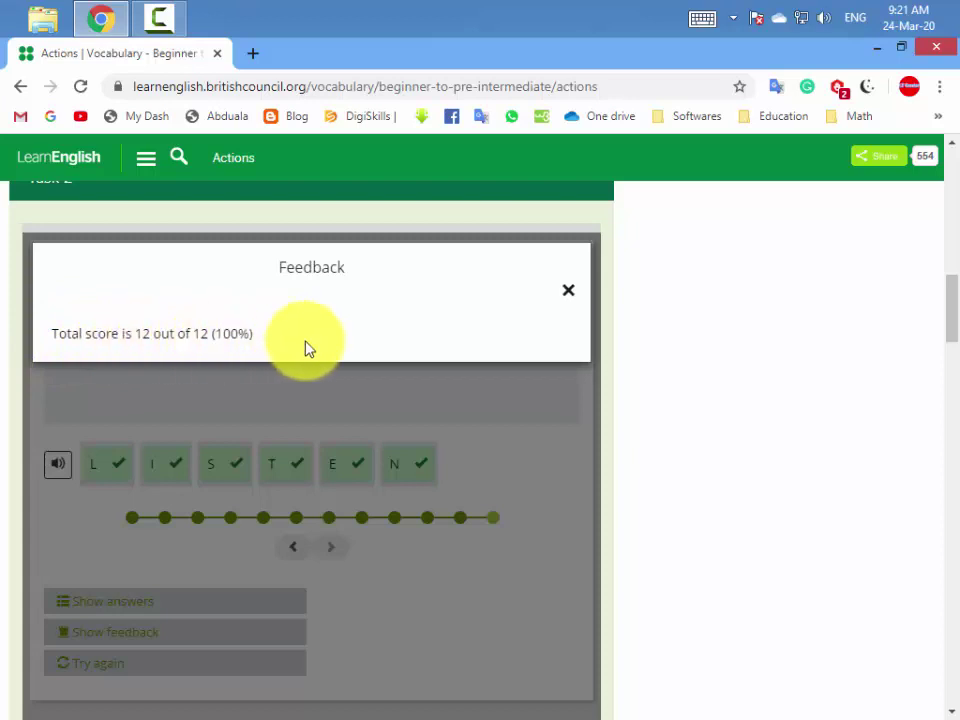
click(569, 291)
scroll(750, 435, down, 5)
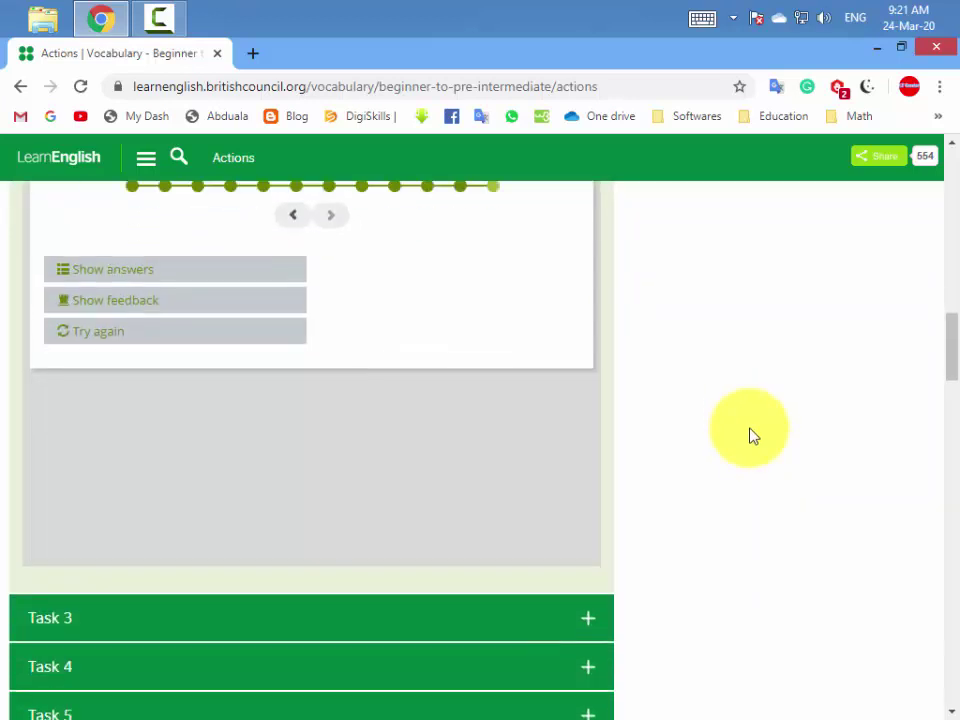
click(592, 388)
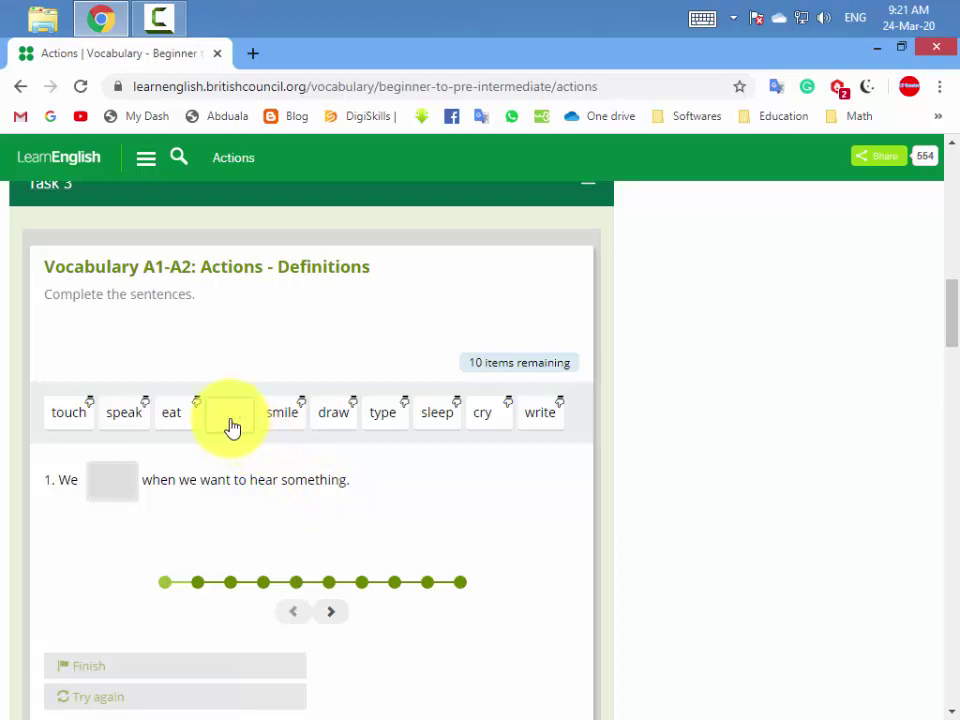
Complete definition sentence 1 with "listen" and sentence 2 with "speak", and go on to sentence 3
drag(231, 426, 112, 480)
click(333, 612)
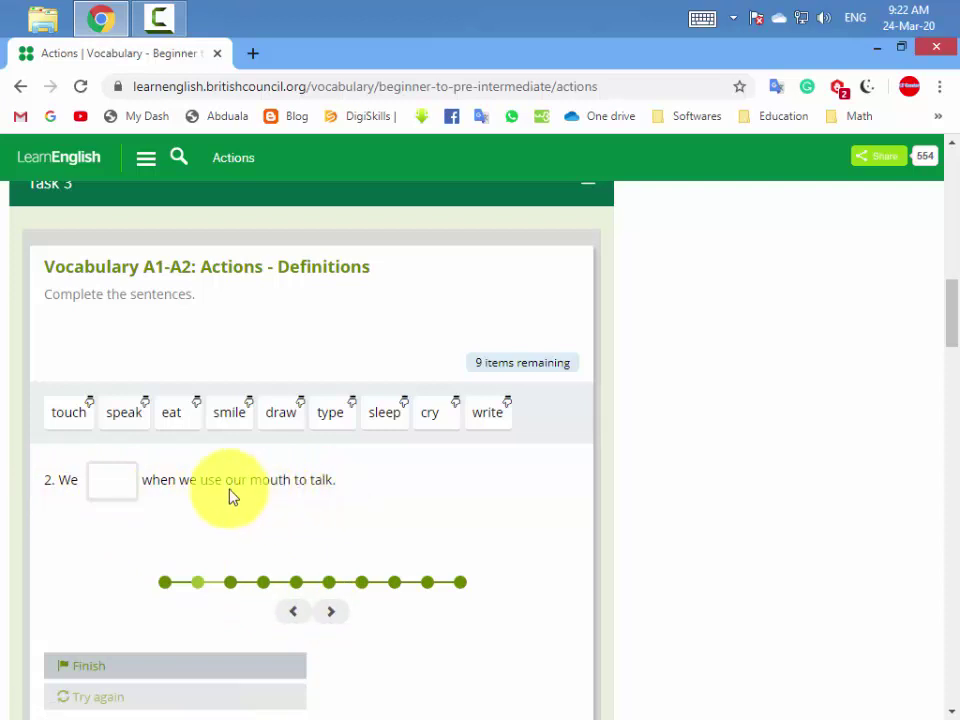
drag(129, 424, 114, 497)
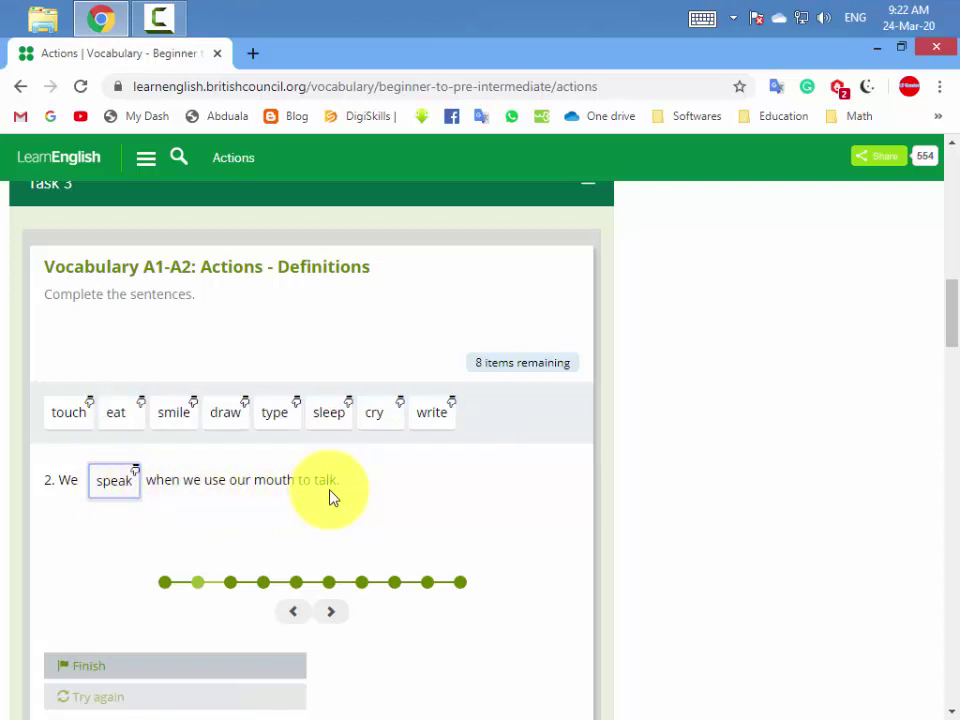
click(333, 617)
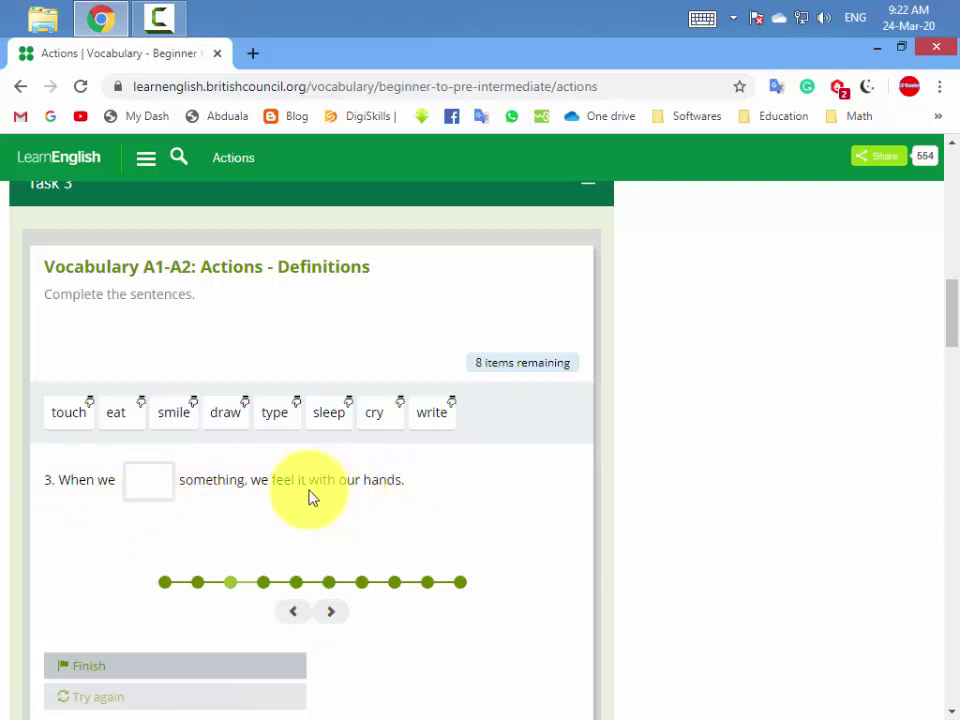
Complete definition sentence 3 with "touch" and sentence 4 with "write", and go on to sentence 5
click(60, 420)
click(157, 485)
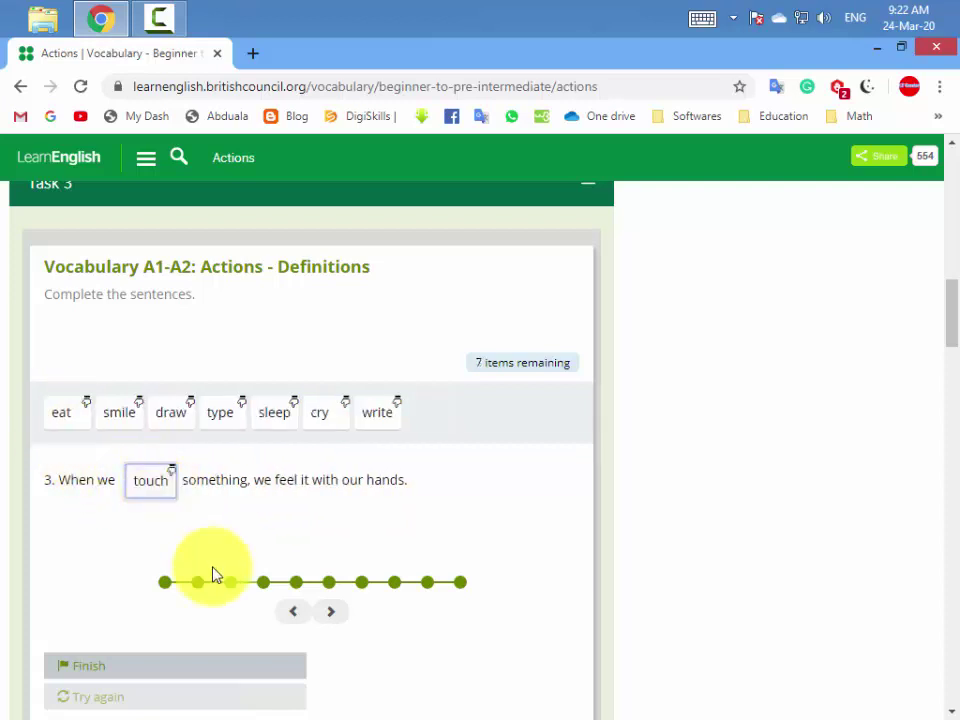
click(333, 613)
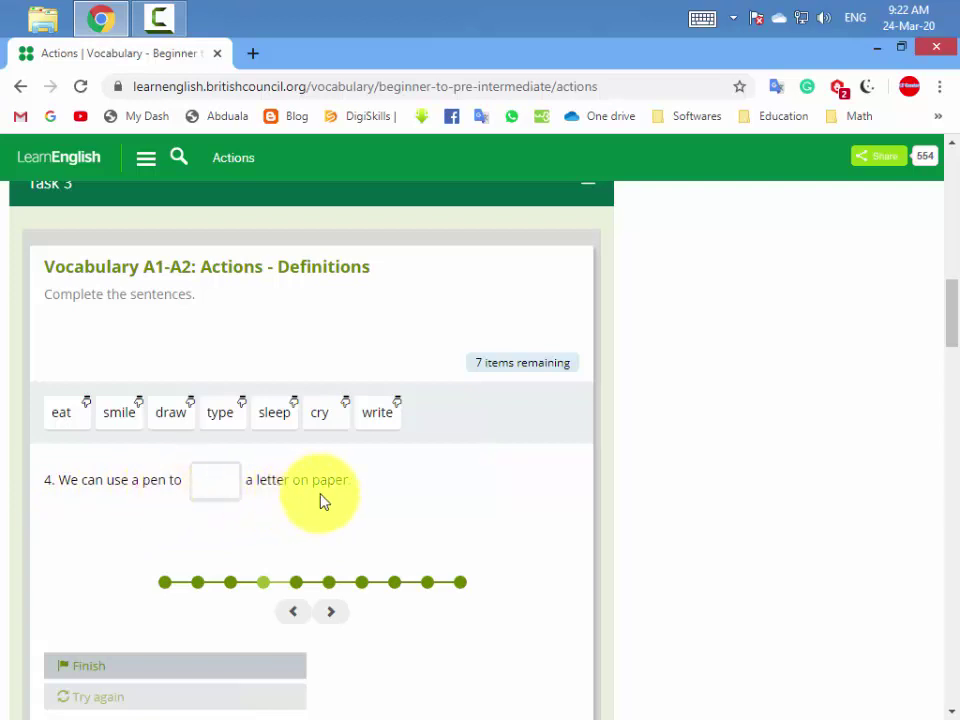
drag(377, 412, 222, 486)
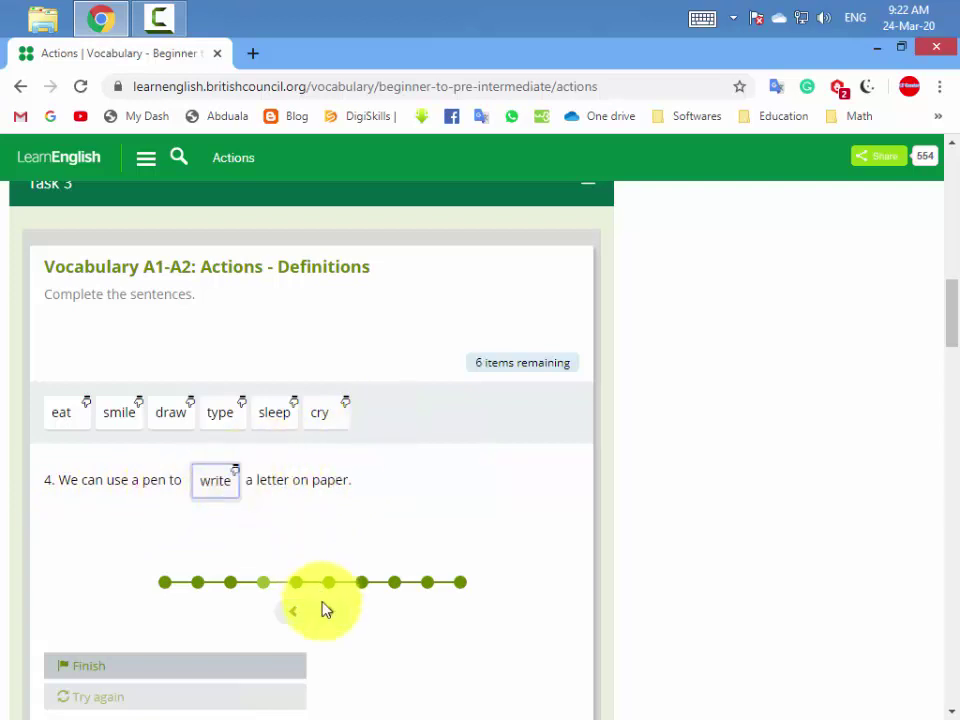
click(331, 611)
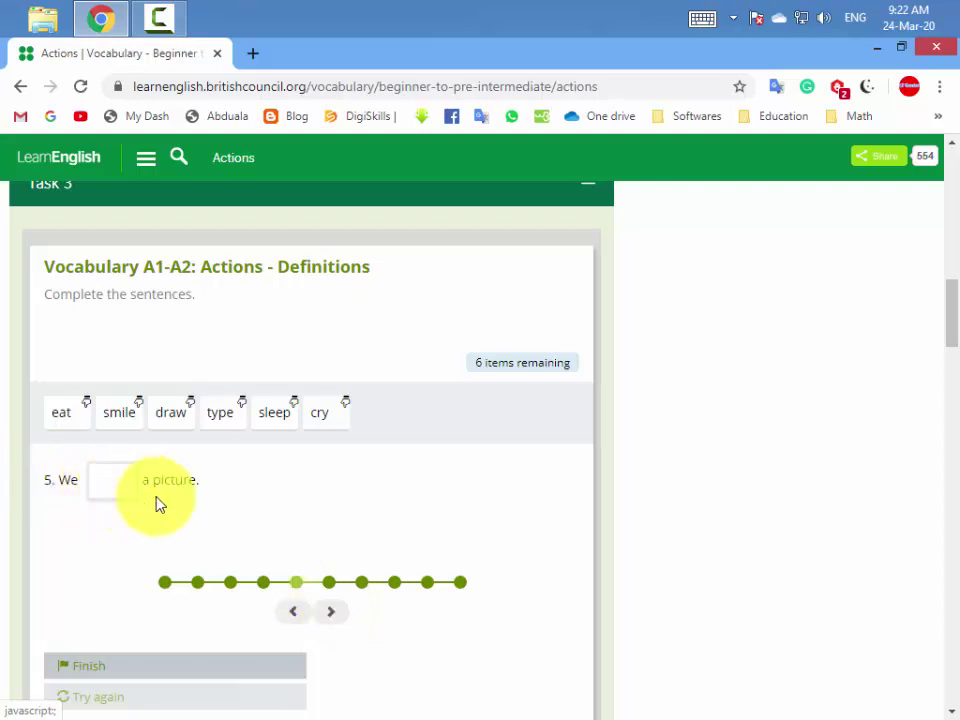
Complete definition sentence 5 with "draw" and sentence 6 with "sleep"
mouse_move(159, 431)
mouse_down()
mouse_move(113, 511)
mouse_move(133, 513)
mouse_up()
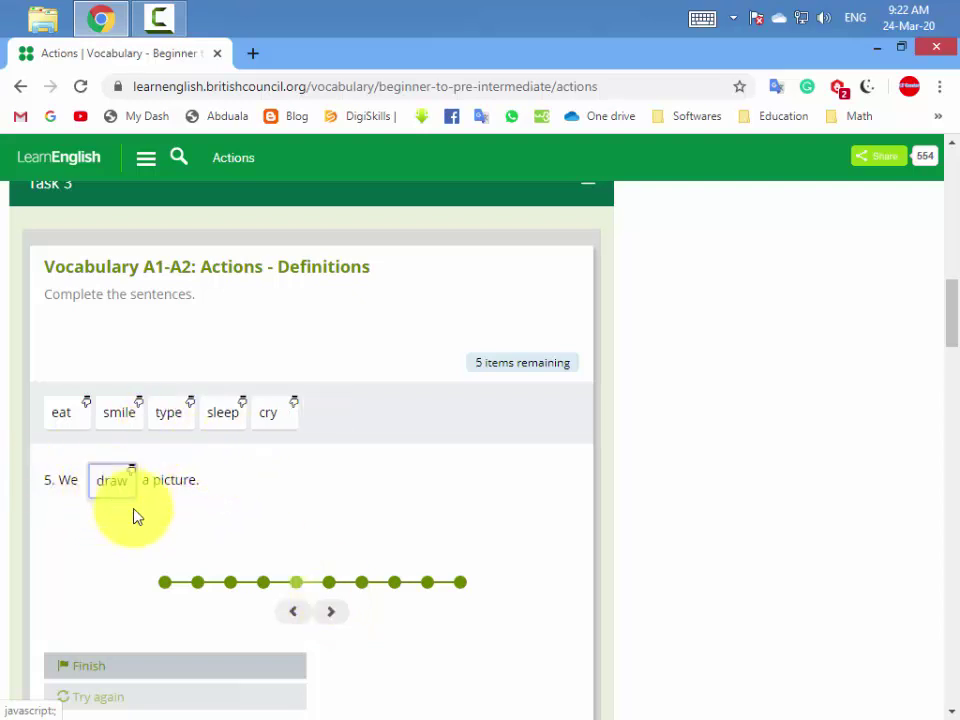
click(335, 614)
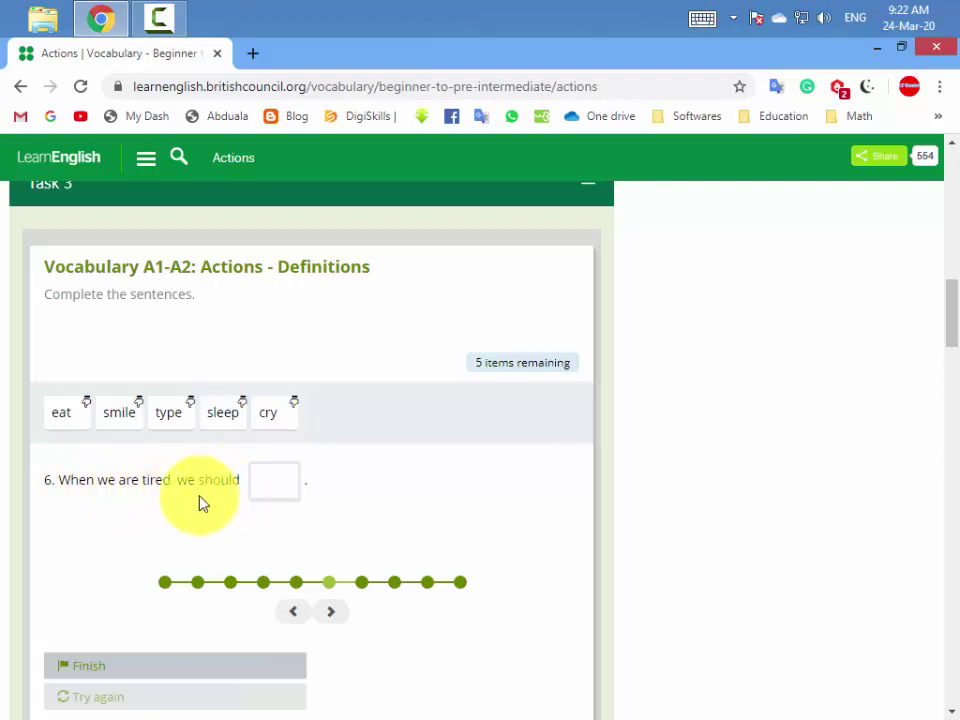
click(229, 422)
click(289, 485)
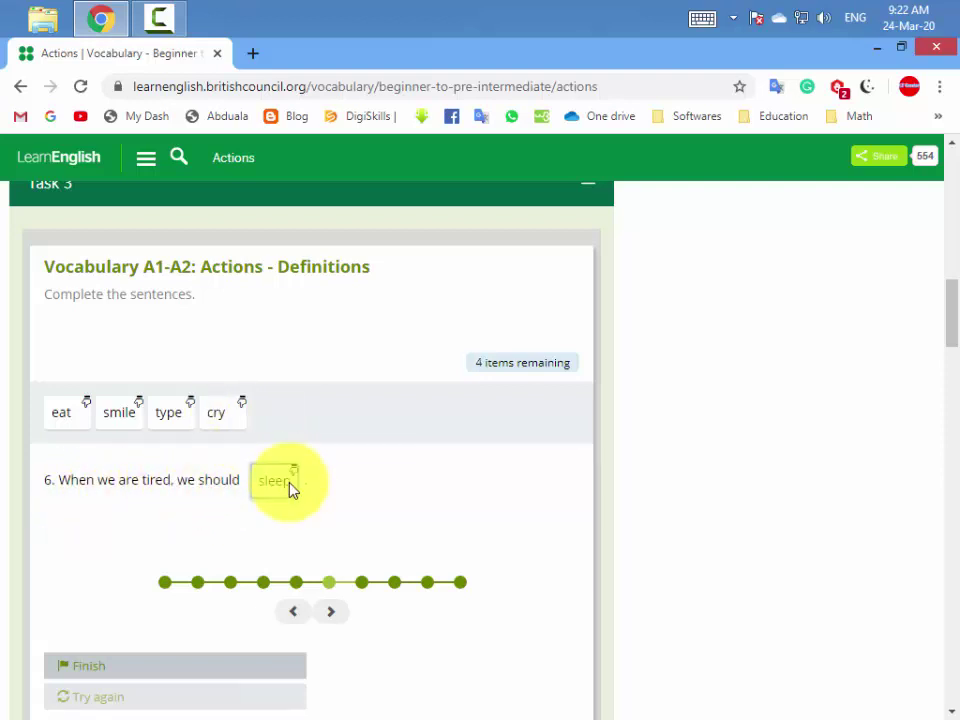
Complete definition sentence 7 with "smile" and sentence 8 with "cry", and go on to sentence 9
click(332, 612)
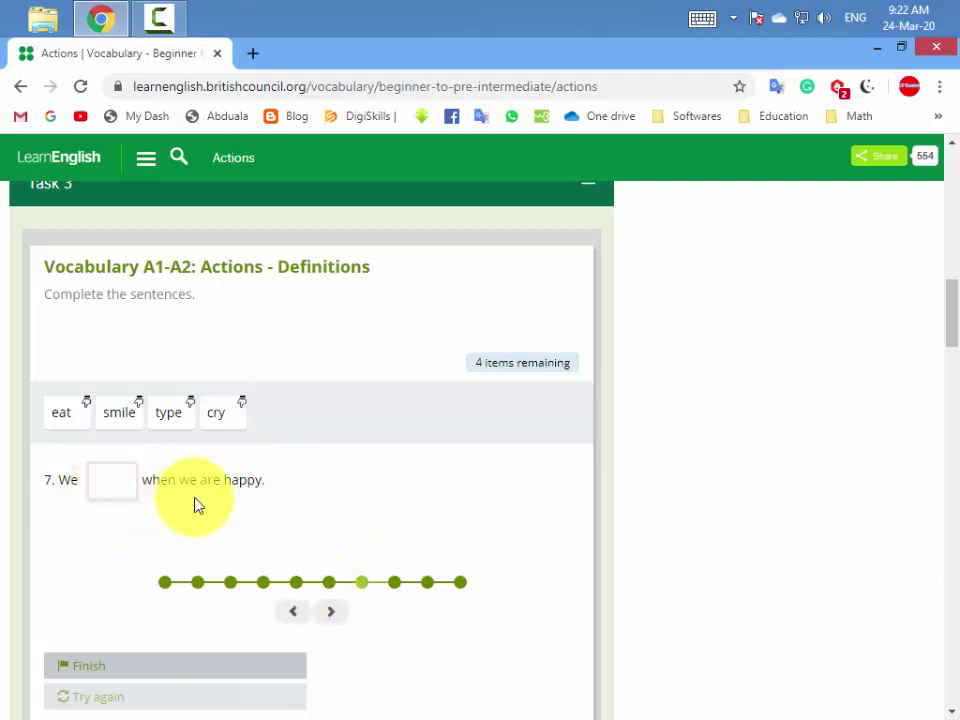
click(120, 415)
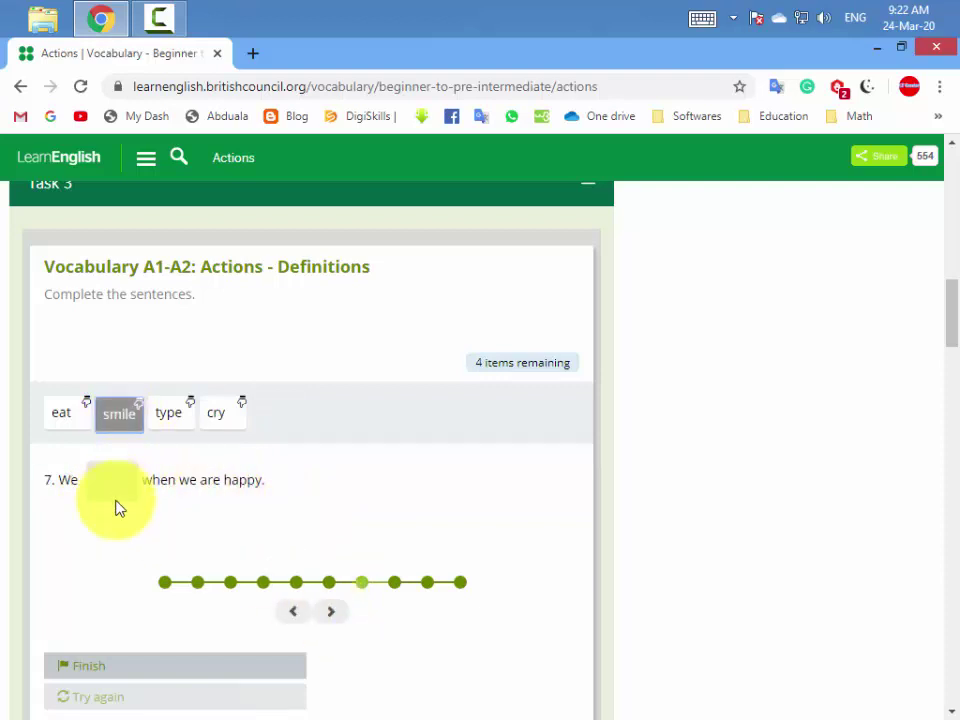
click(118, 484)
click(331, 612)
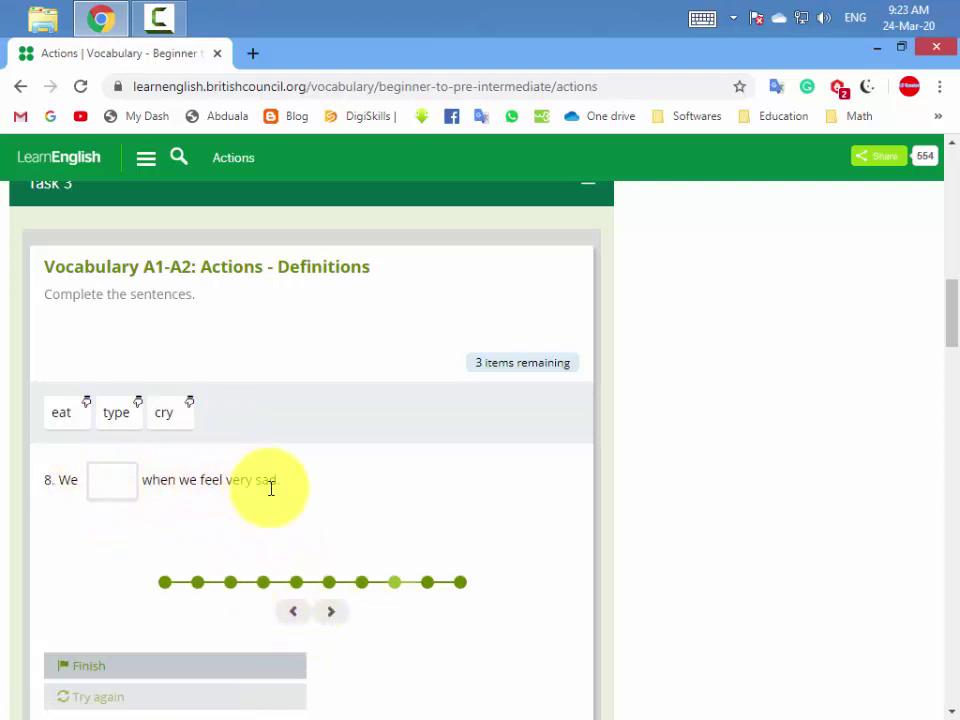
click(168, 414)
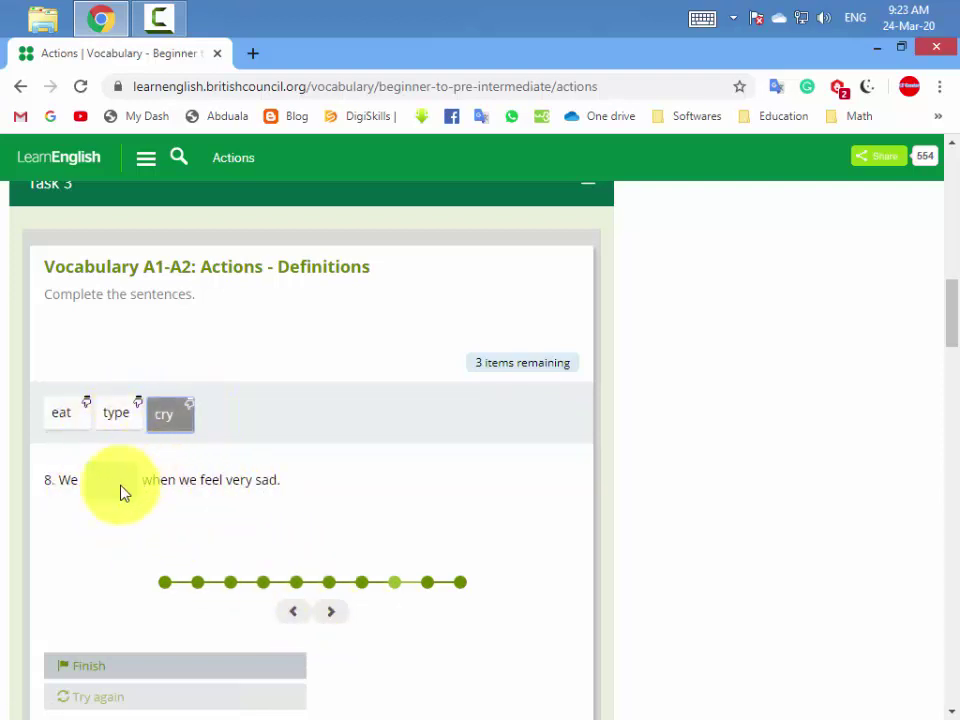
click(114, 484)
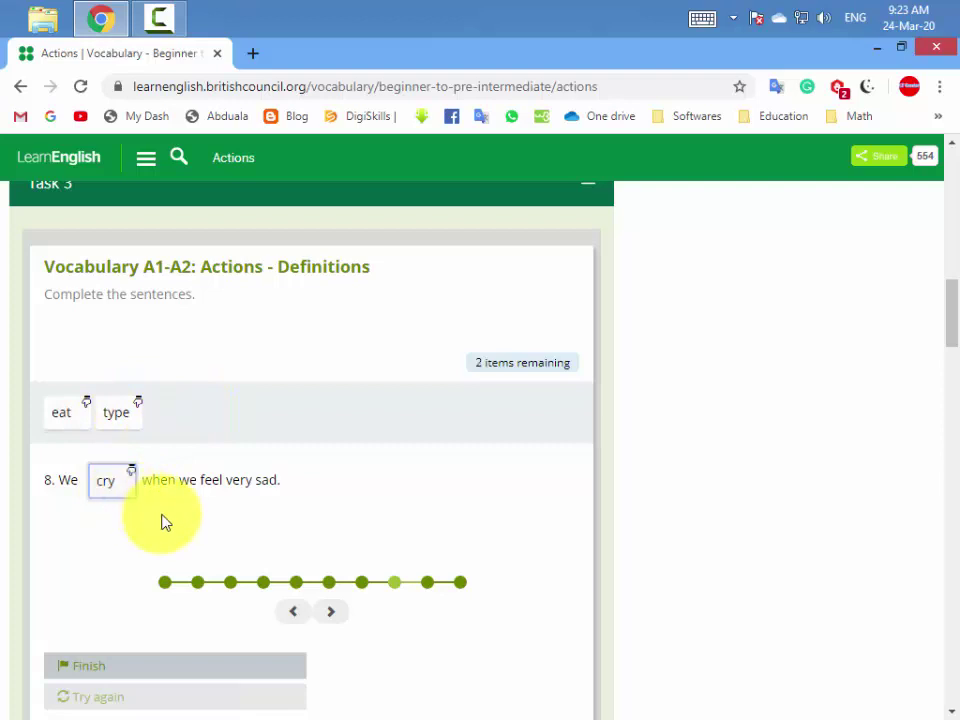
click(335, 616)
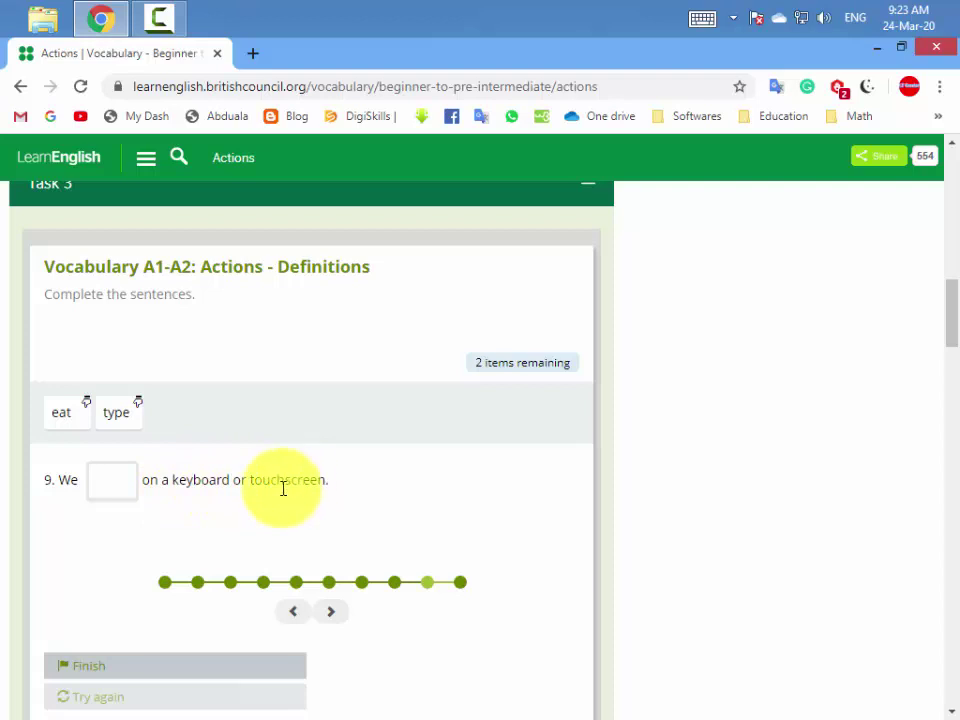
Complete definition sentence 9 with "type" and sentence 10 with "eat"
drag(130, 415, 123, 486)
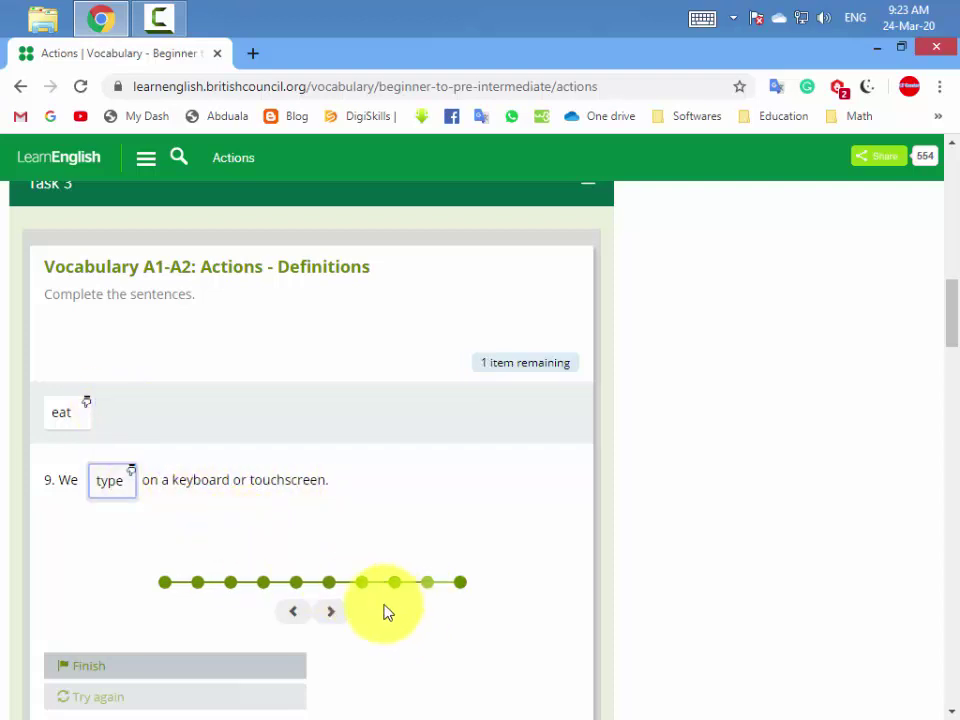
click(328, 613)
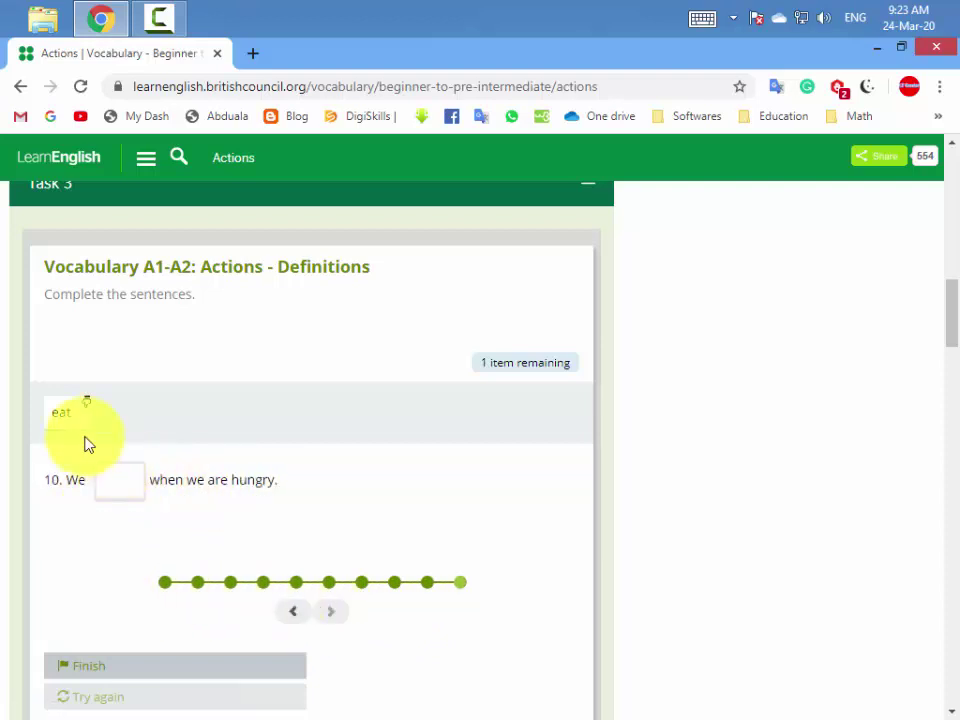
drag(68, 418, 123, 490)
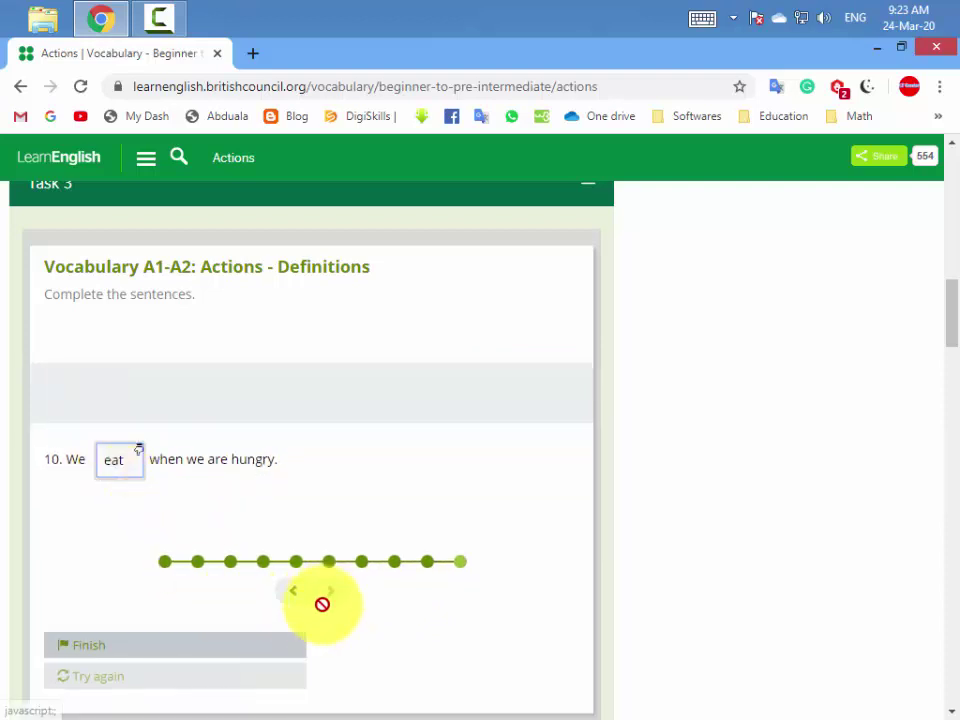
Finish the definitions task and open Task 4 with its two action groups
click(185, 647)
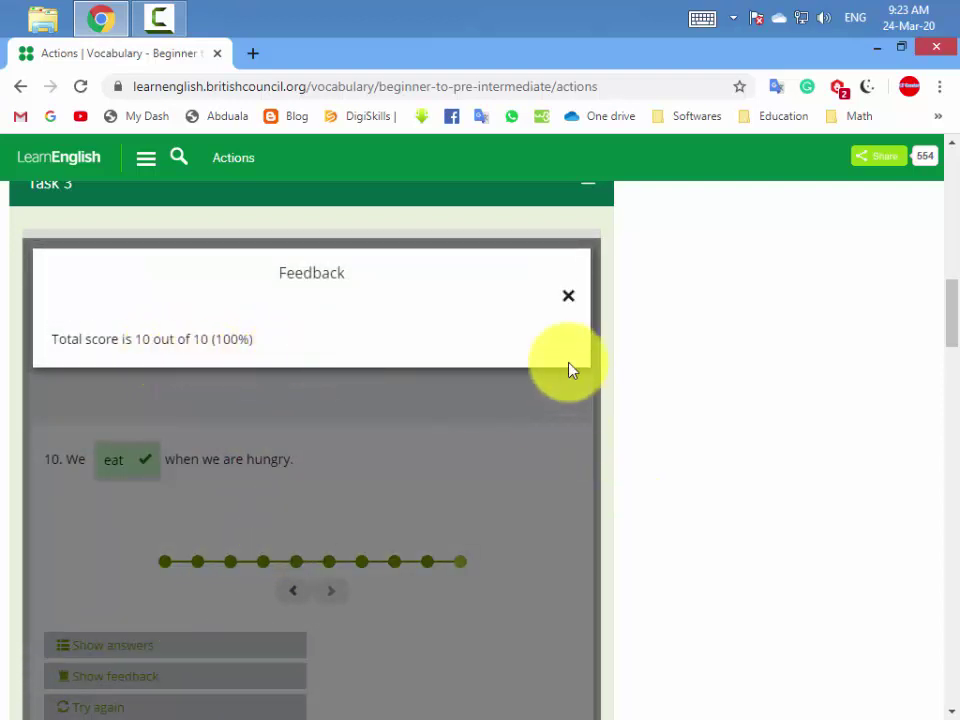
scroll(750, 439, down, 4)
click(590, 393)
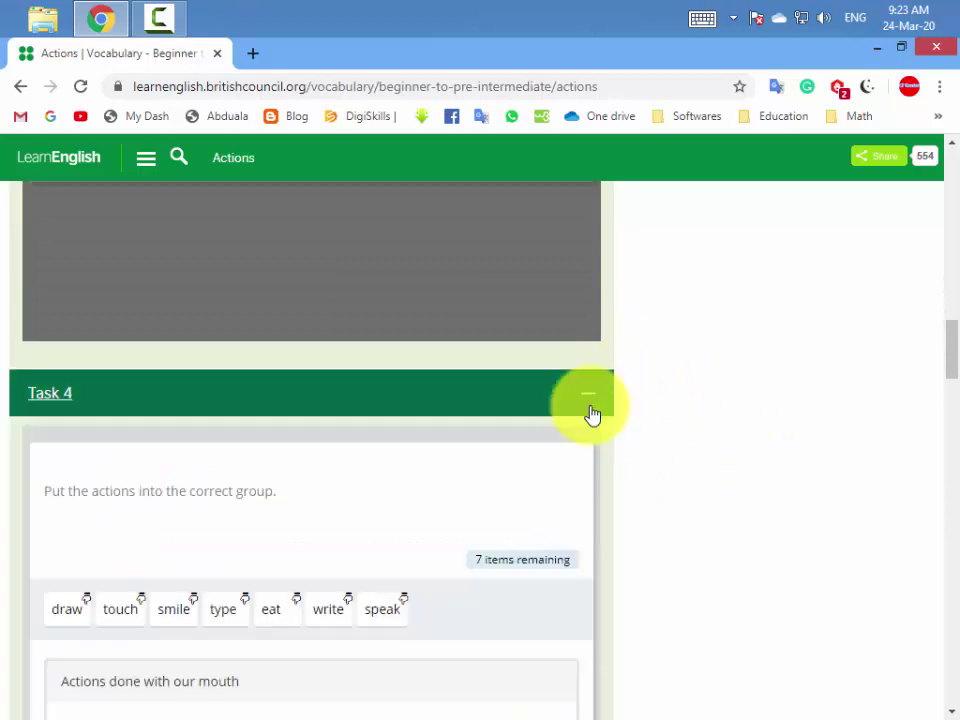
scroll(542, 461, down, 2)
scroll(542, 461, down, 2)
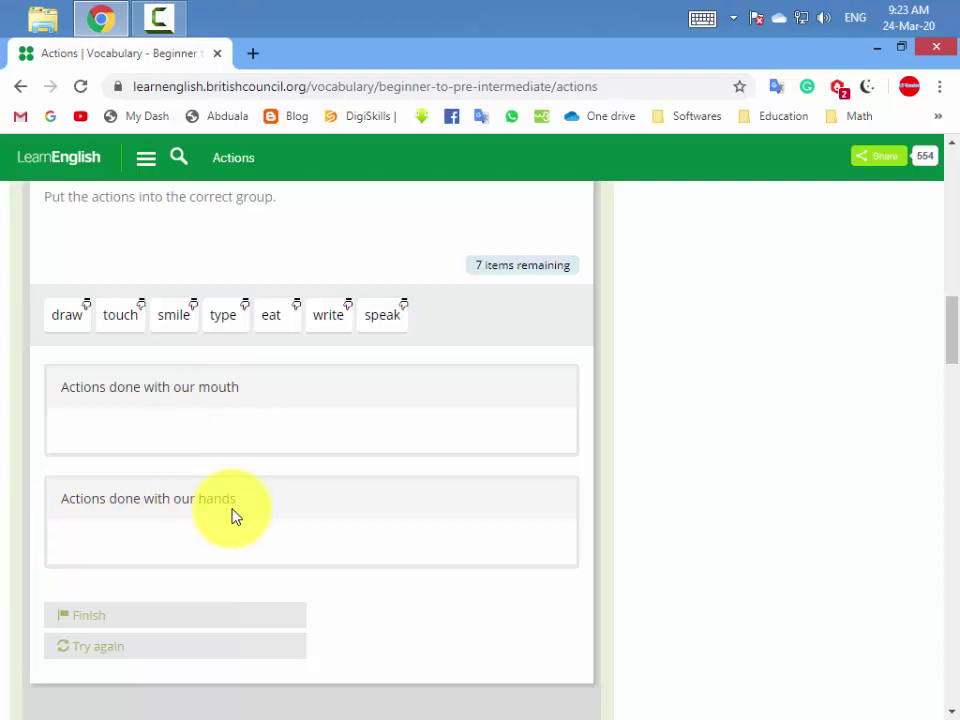
Put "smile", "eat" and "speak" into the group "Actions done with our mouth"
click(173, 314)
click(99, 427)
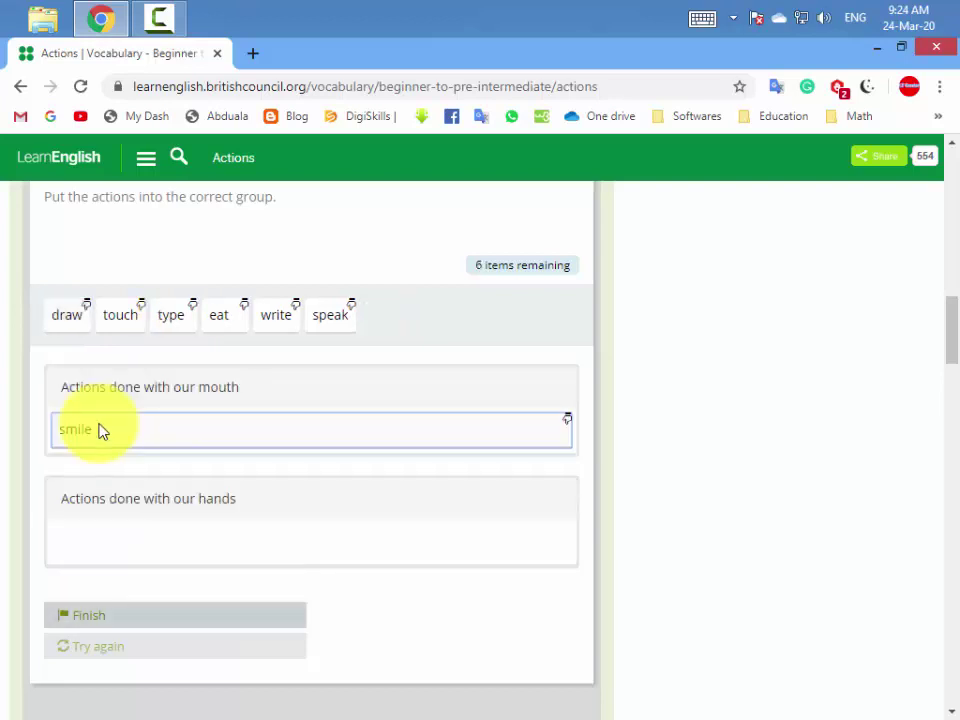
click(225, 316)
click(570, 422)
click(290, 316)
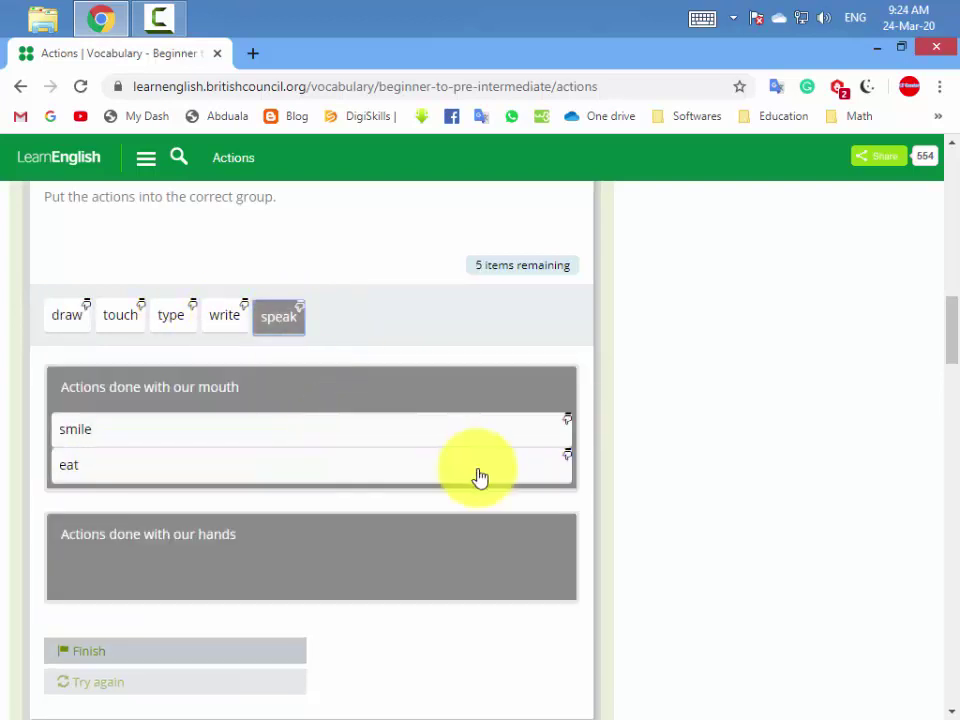
click(573, 465)
Put "draw", "touch", "type" and "write" into the group "Actions done with our hands"
click(66, 318)
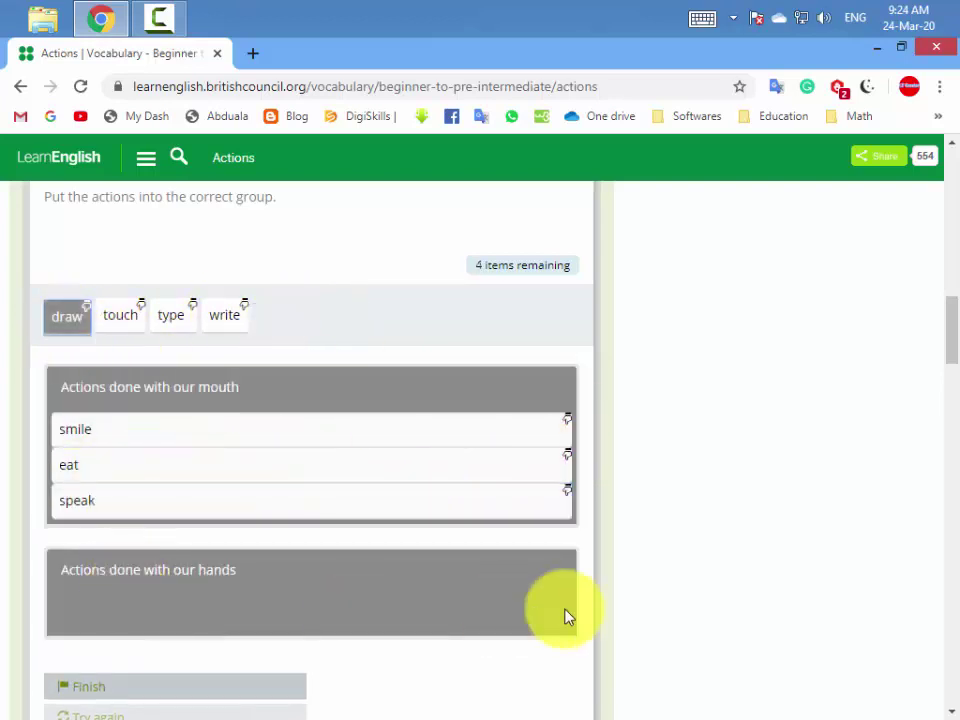
click(566, 615)
click(69, 314)
click(570, 609)
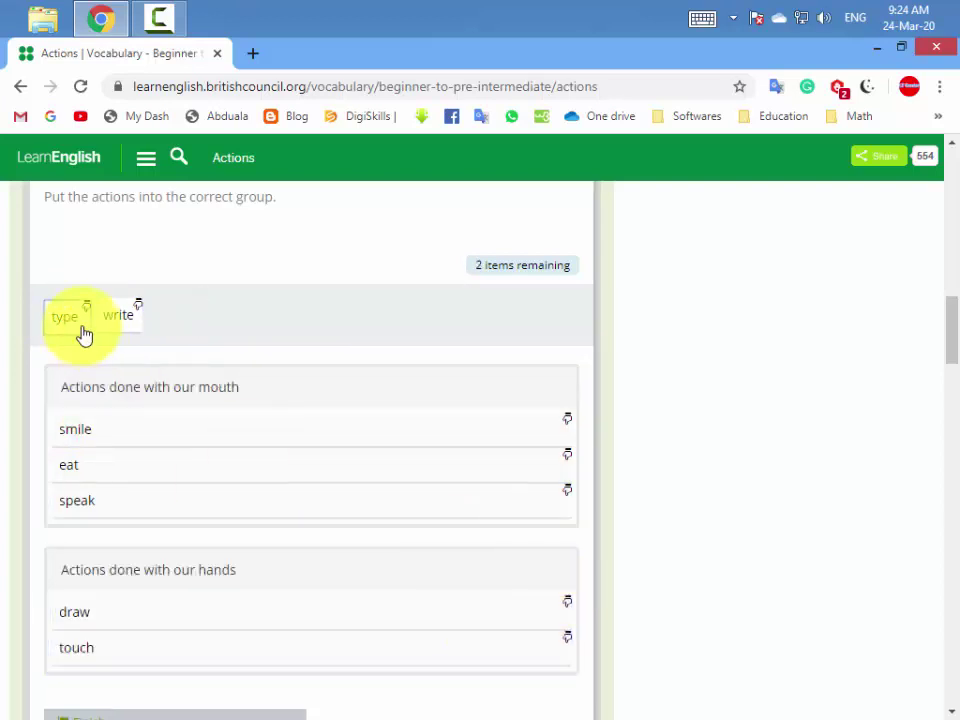
click(66, 316)
click(558, 622)
click(66, 314)
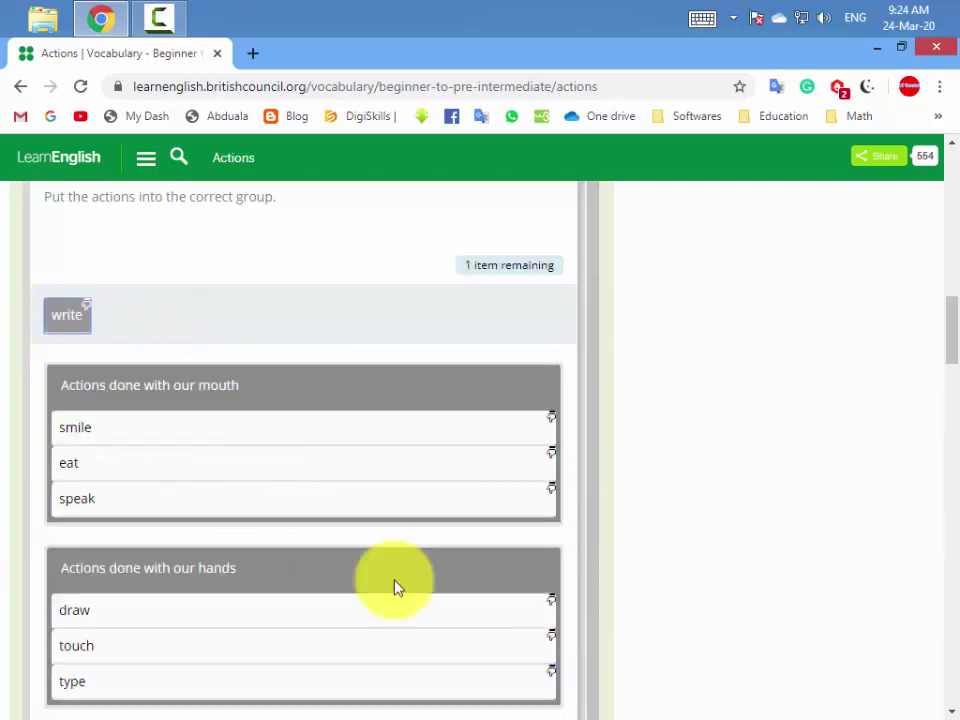
click(548, 603)
Finish the grouping task and open Task 5
scroll(392, 557, down, 3)
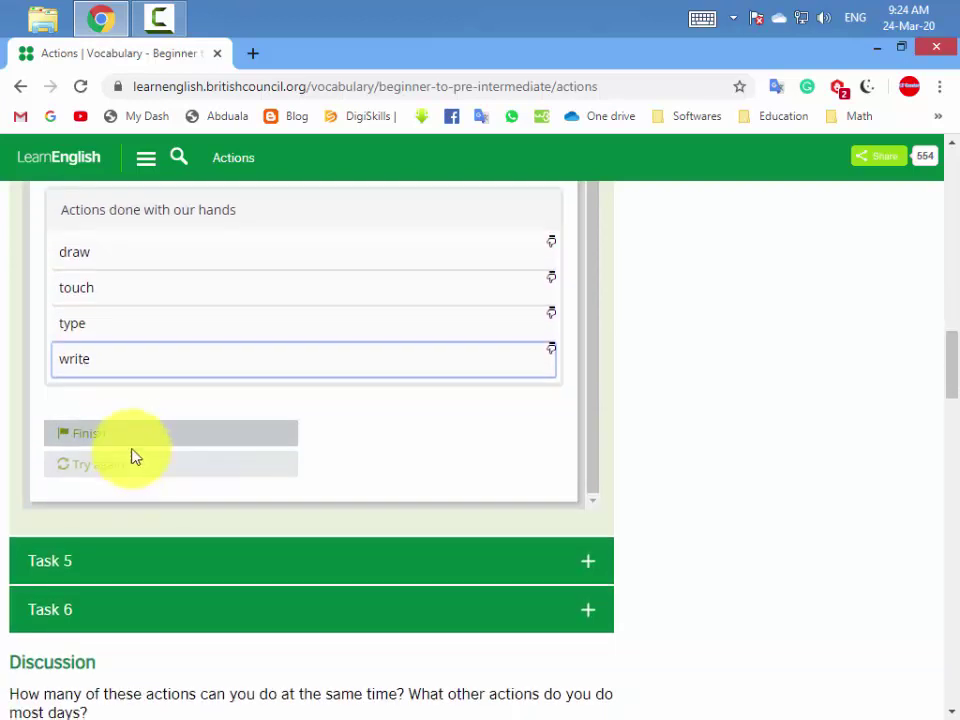
click(142, 440)
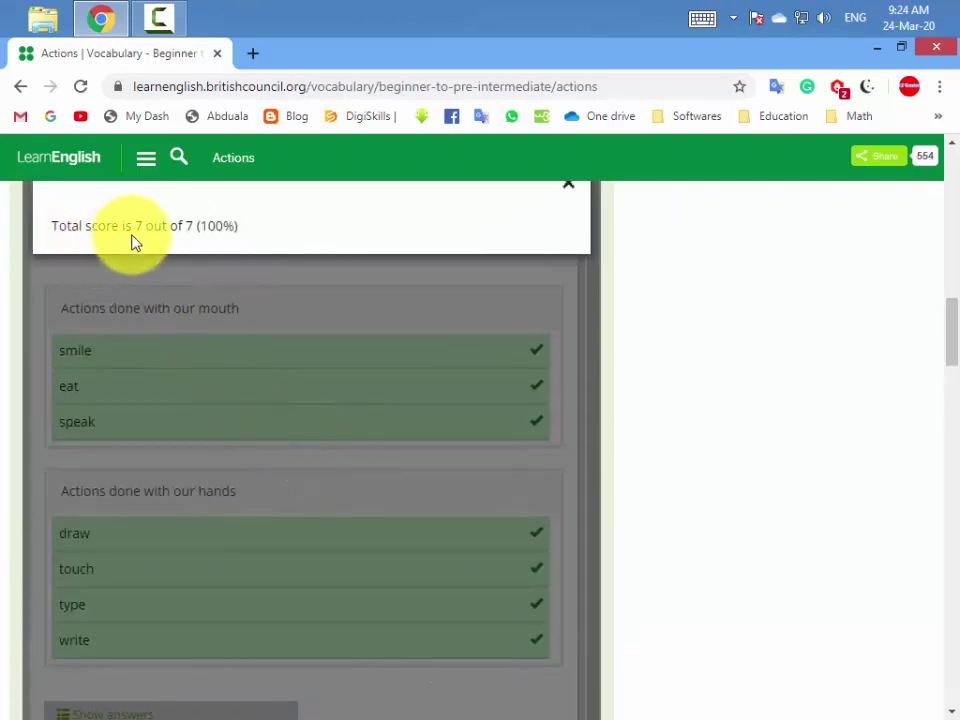
scroll(666, 372, down, 5)
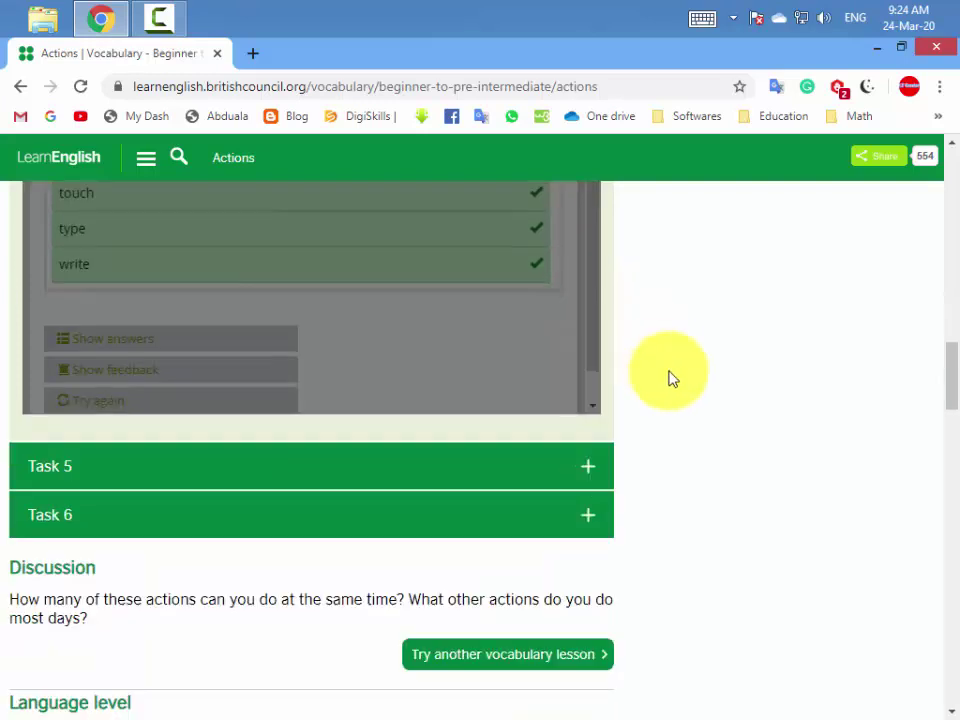
scroll(671, 379, down, 1)
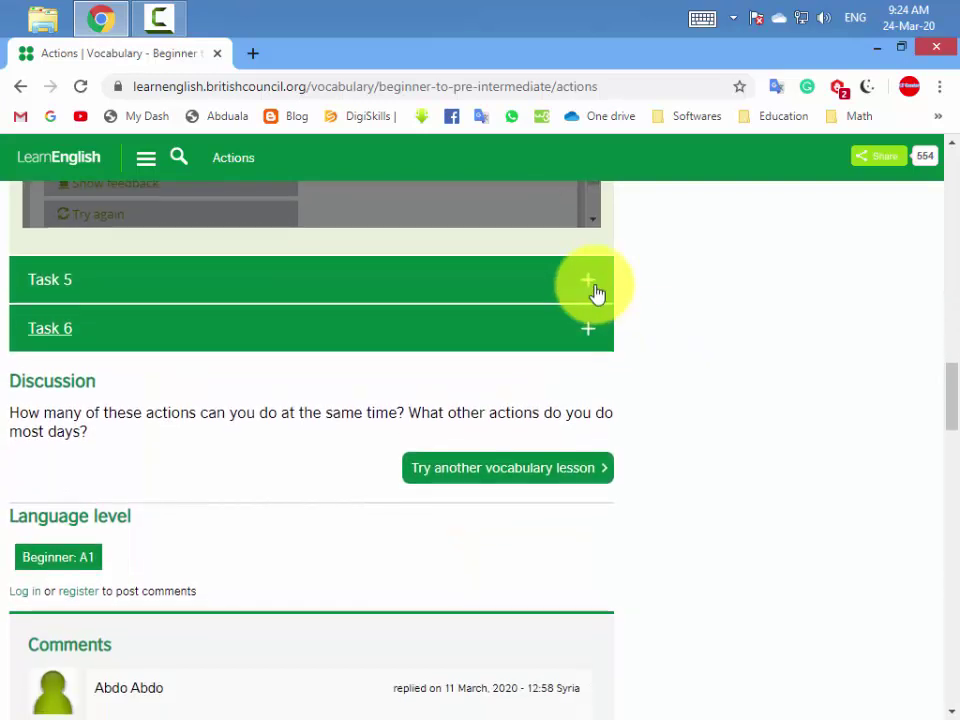
click(591, 281)
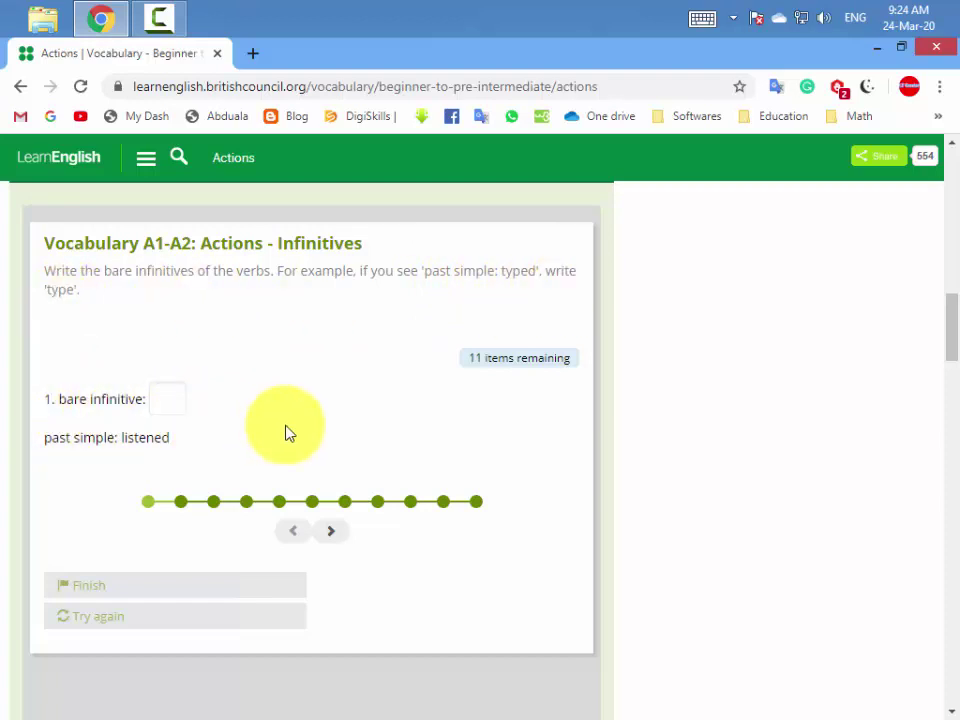
Enter the bare infinitives "listen" for item 1 and "touch" for item 2, and go on to item 3
click(171, 403)
text(listen)
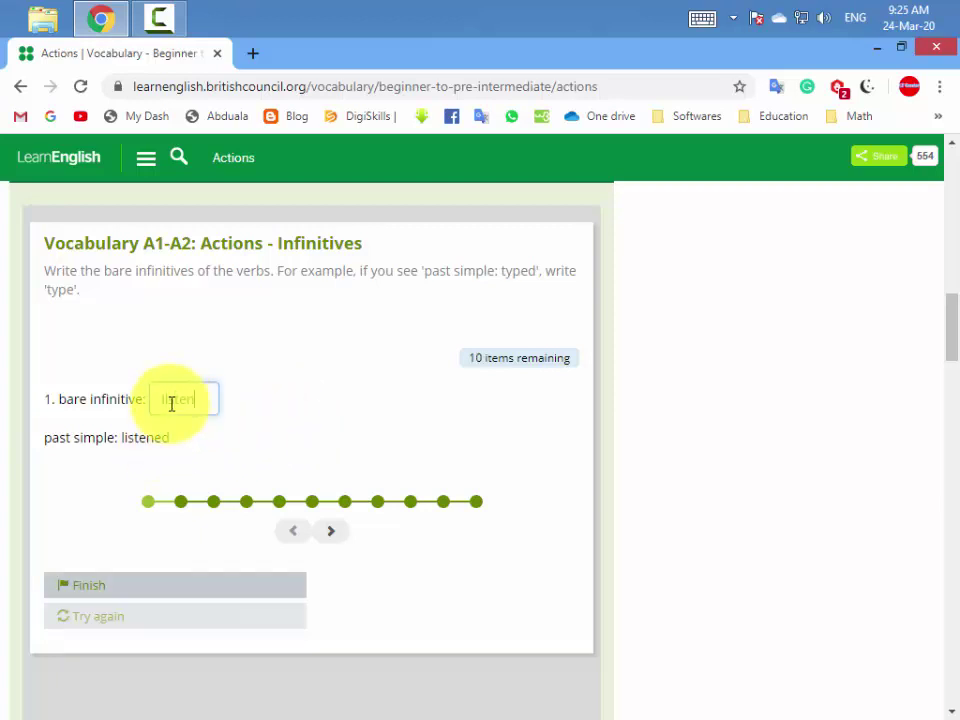
click(331, 533)
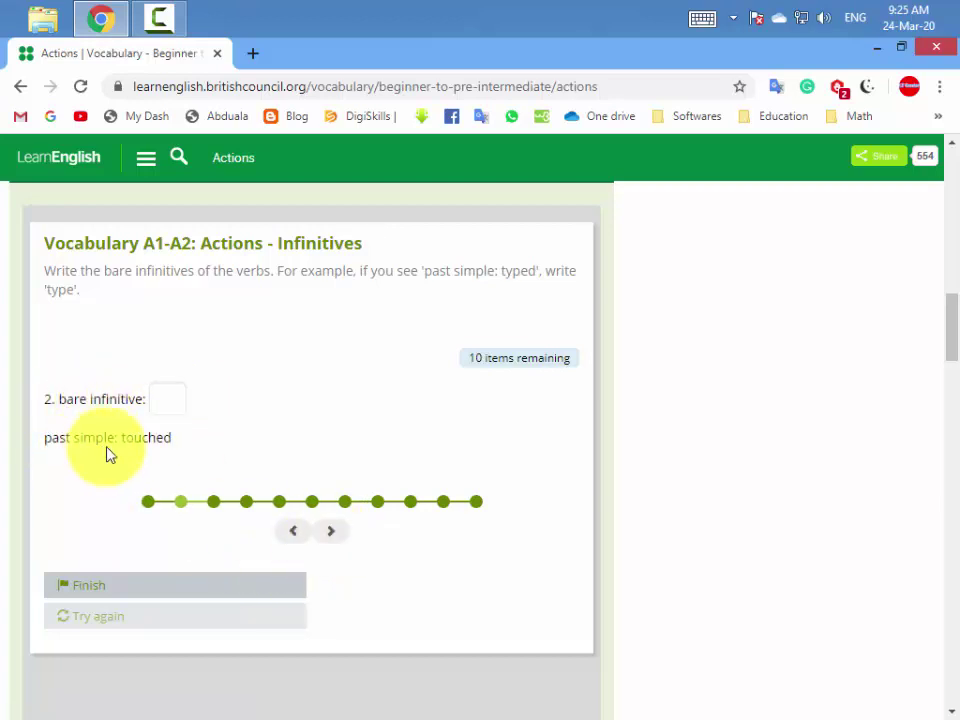
click(171, 401)
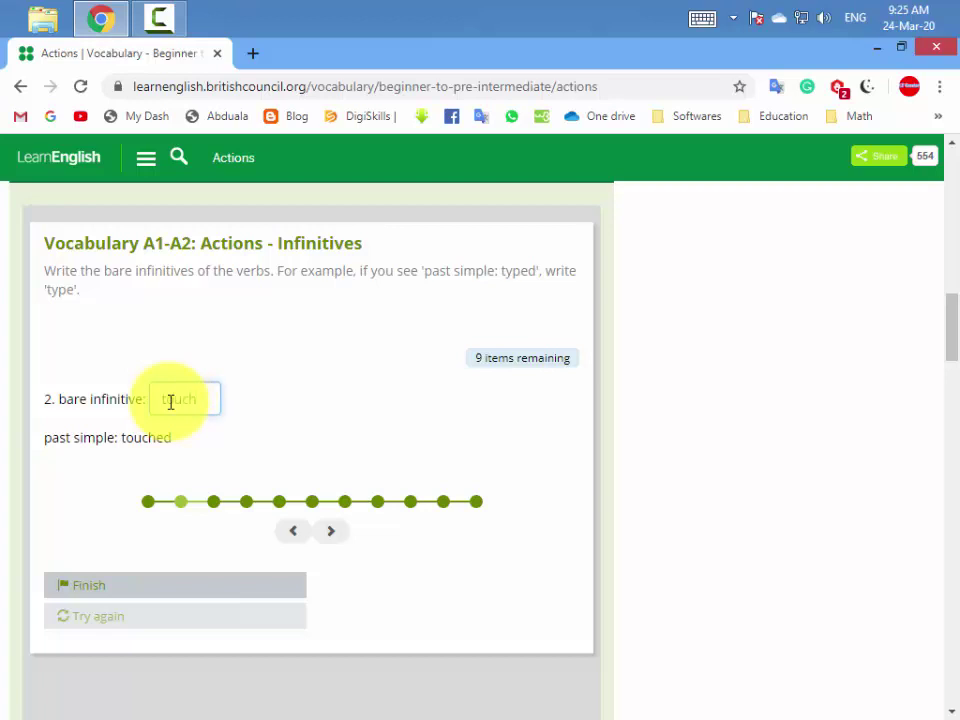
text(touch)
click(331, 531)
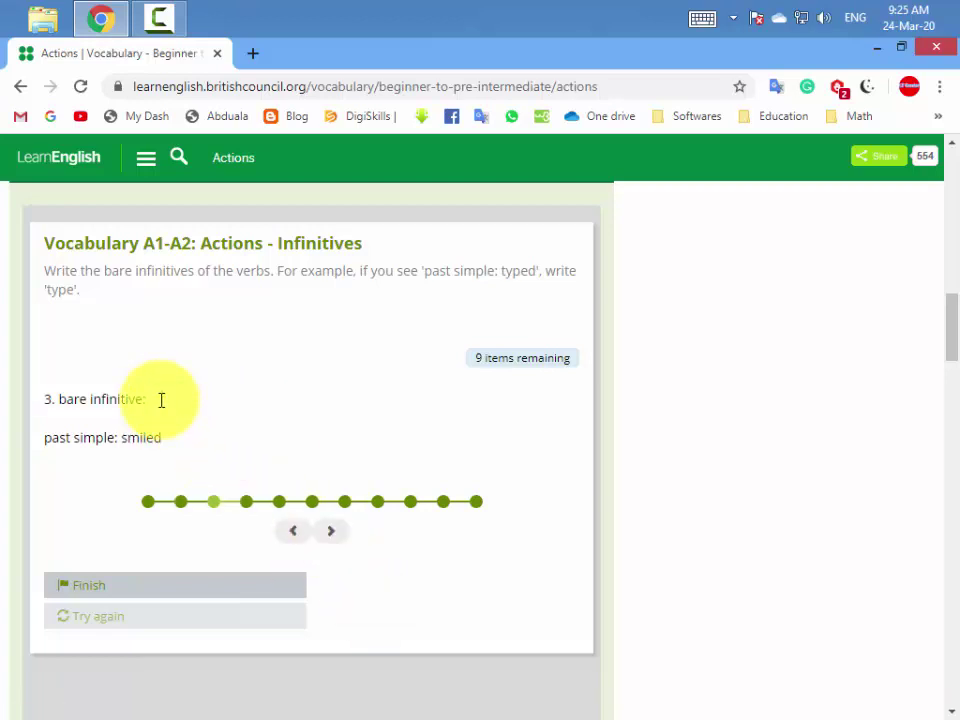
Enter "smile" for infinitive item 3, give the bare infinitive of "looked" in item 4, and go on to item 5
click(161, 400)
text(smile)
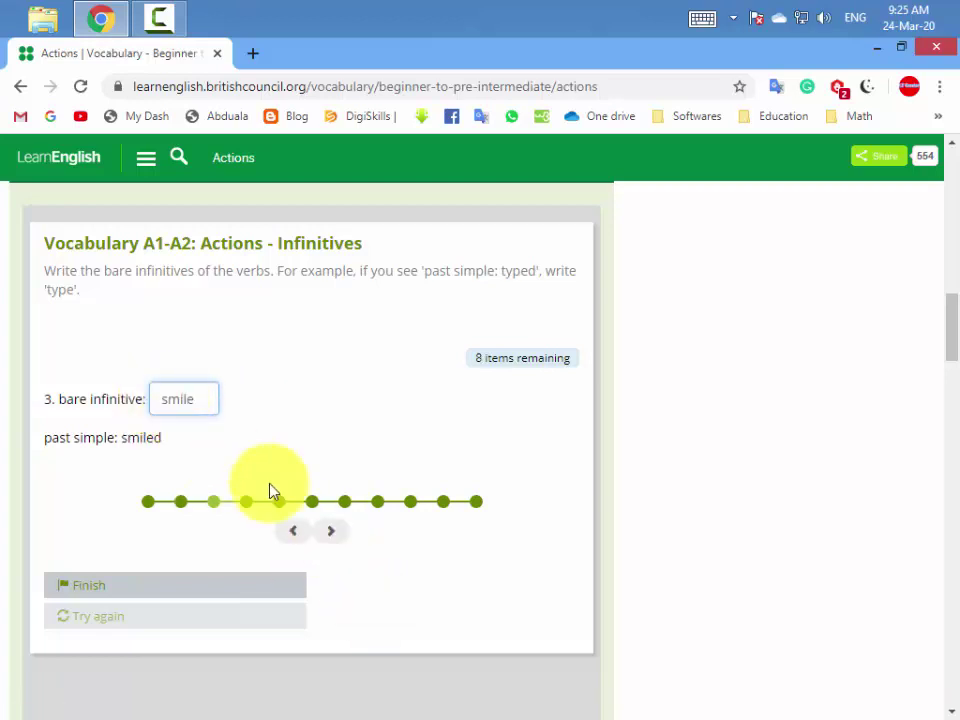
click(331, 531)
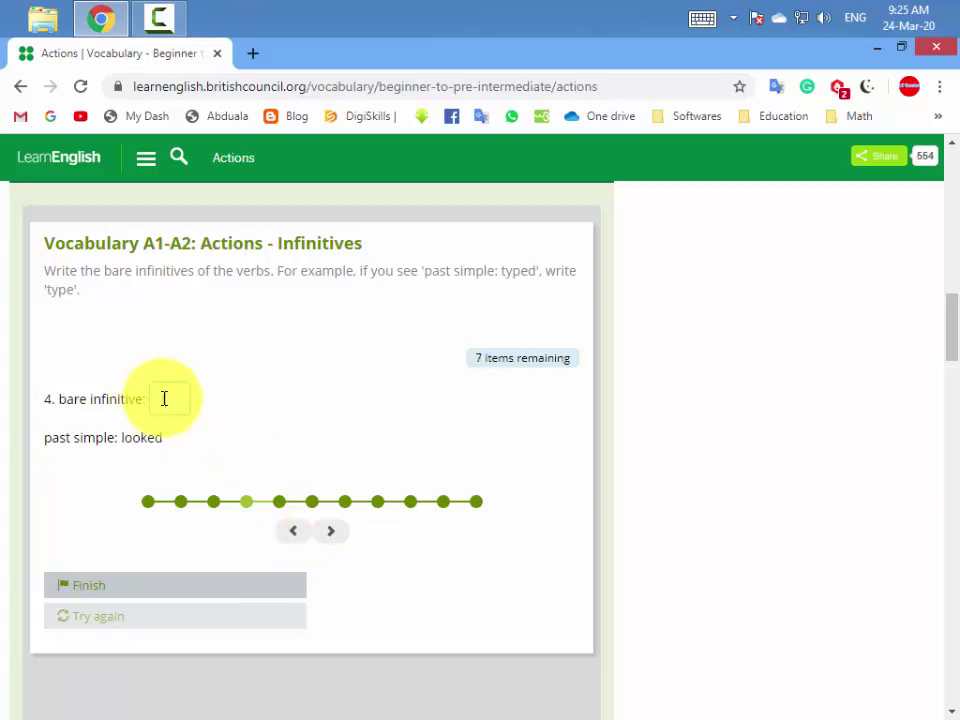
click(331, 531)
Enter the bare infinitives "read" for item 5 and "cry" for item 6, and go on to item 7
click(172, 391)
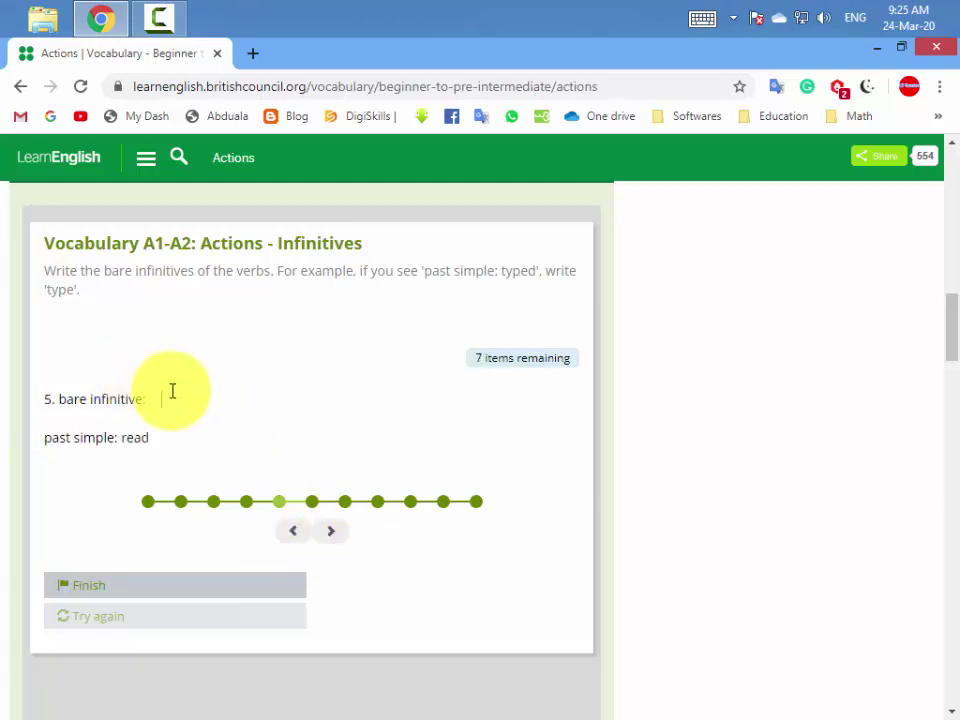
text(read)
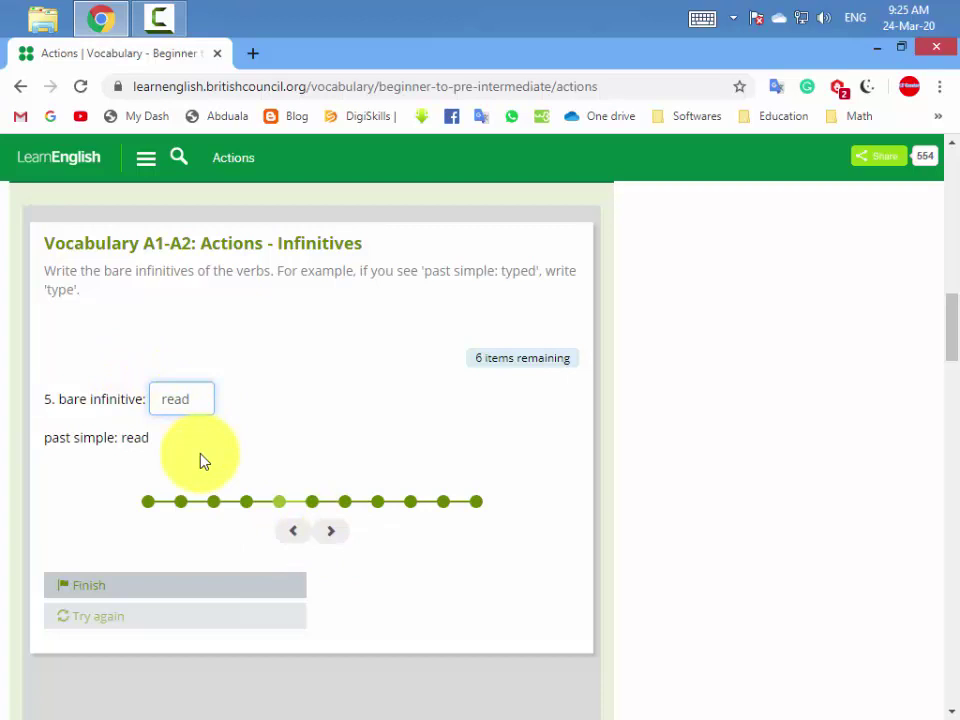
click(331, 531)
click(172, 398)
text(cry)
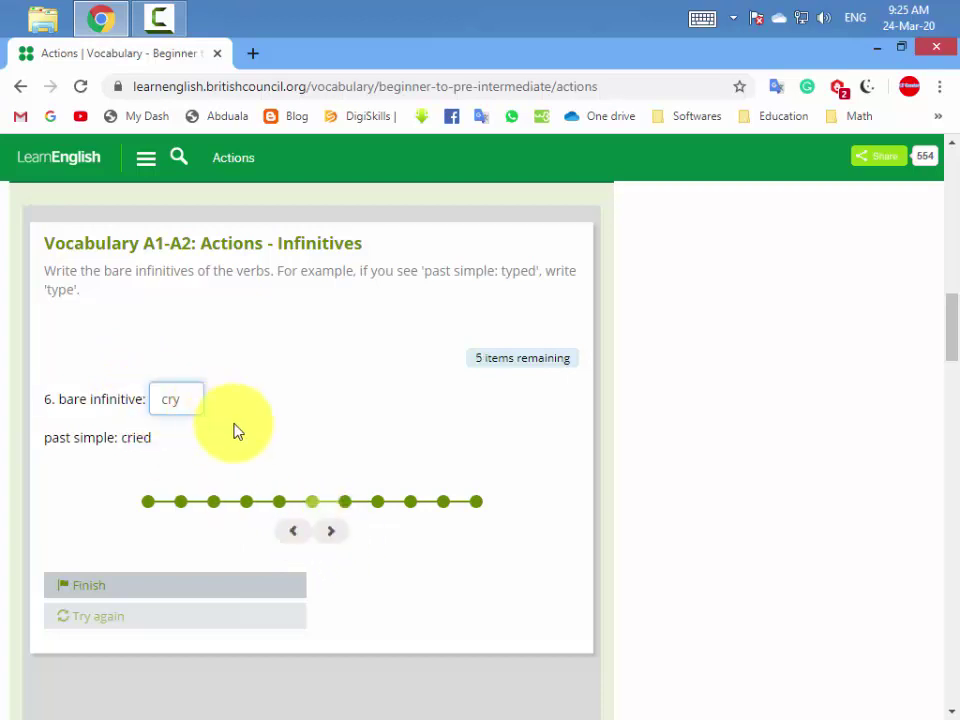
click(331, 531)
Enter "draw" as the bare infinitive for item 7 and go on to item 8
click(158, 401)
text(dra)
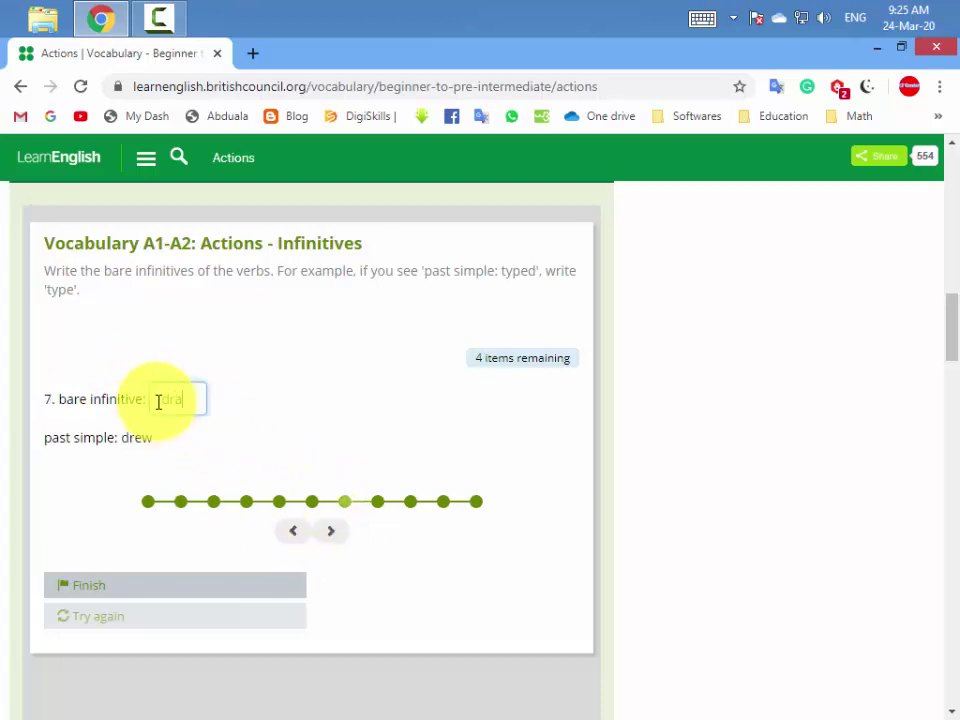
text(w)
click(331, 531)
Enter the bare infinitives "write" for item 8 and "eat" for item 9
click(174, 396)
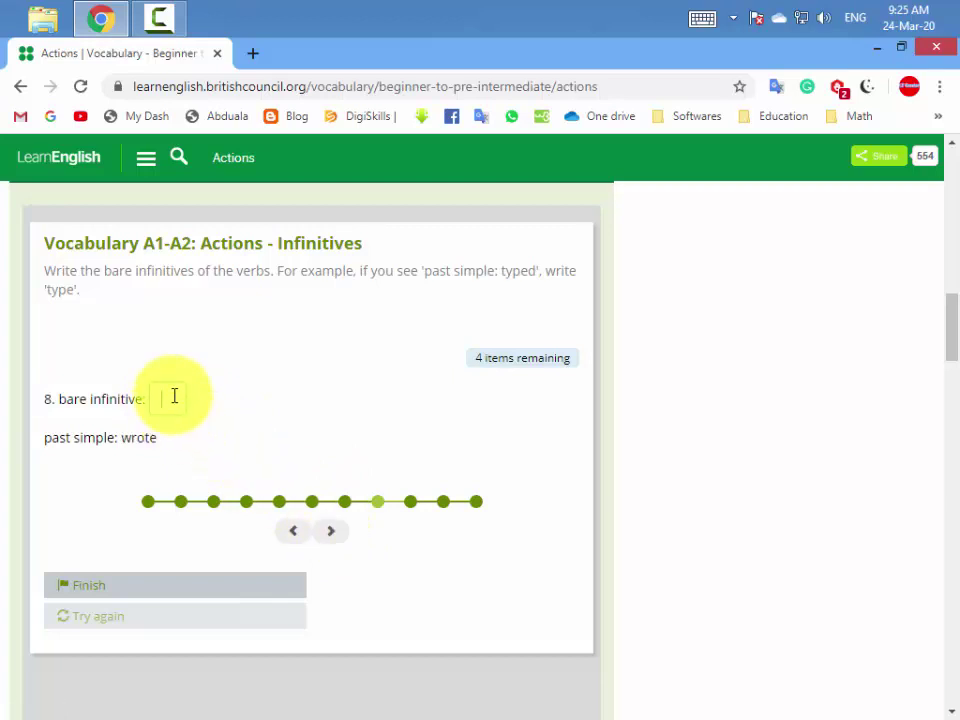
text(write)
click(331, 531)
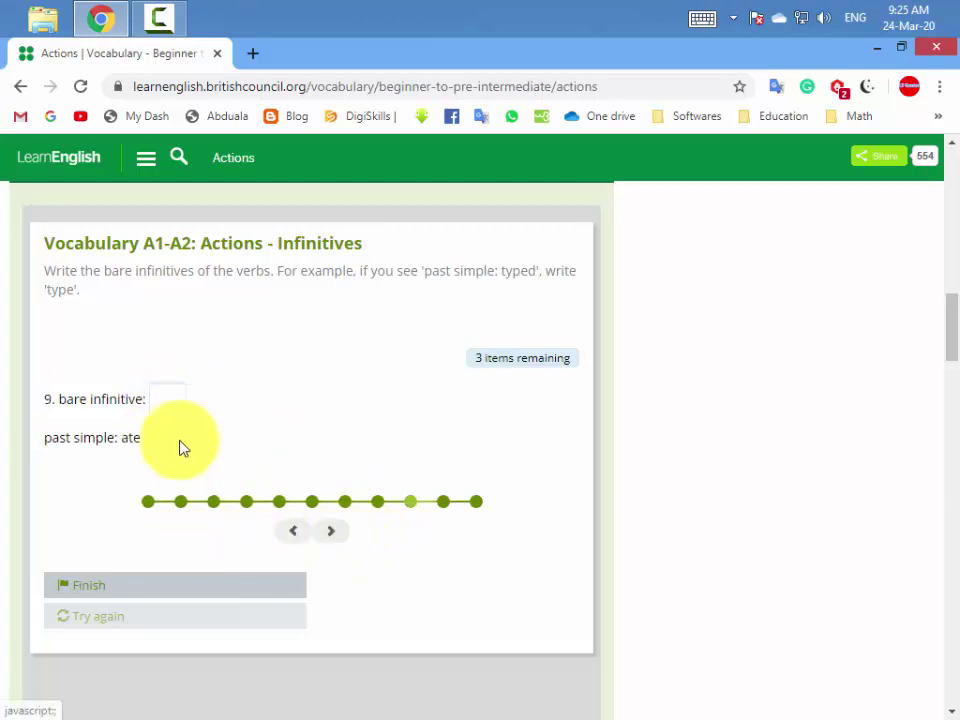
click(175, 401)
text(eat)
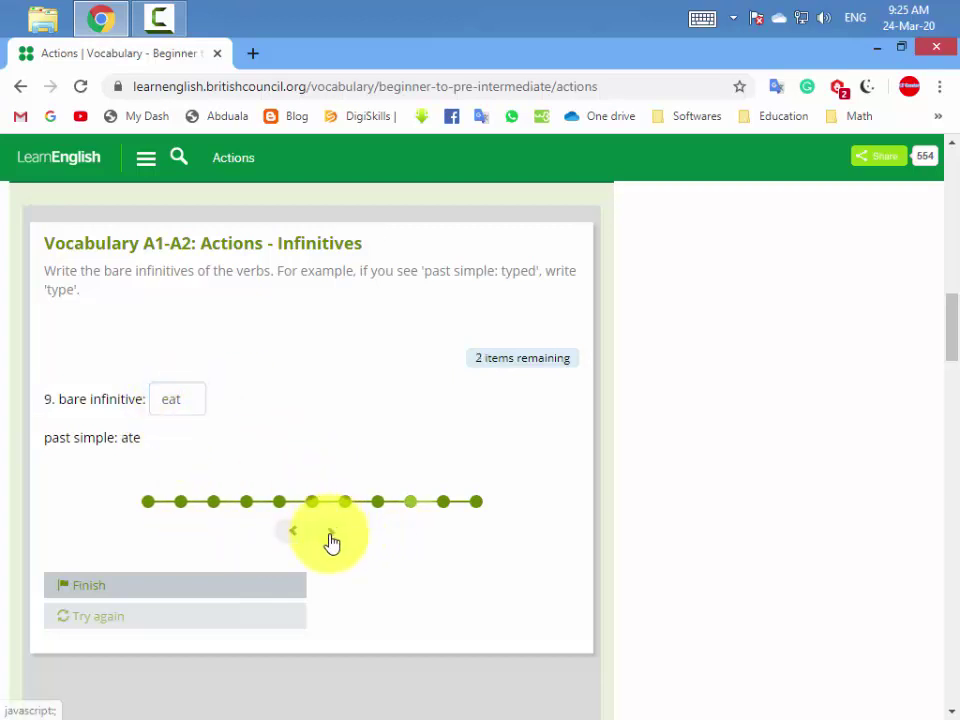
Enter the bare infinitives "sleep" for item 10 and "speak" for item 11, and finish the exercise
click(331, 531)
click(174, 400)
text(sleep)
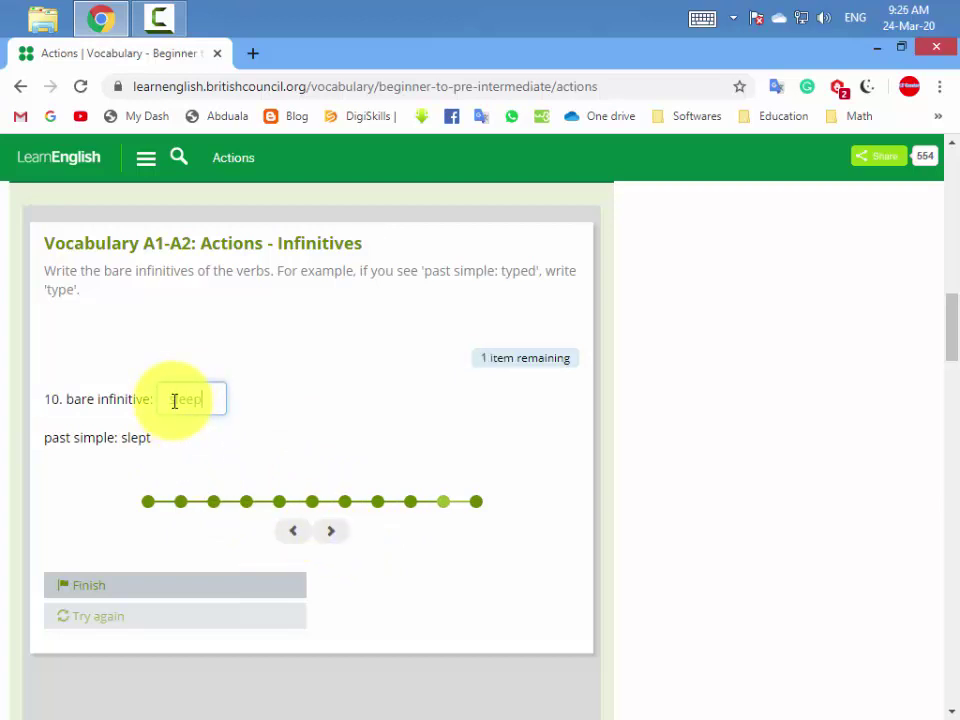
click(333, 535)
click(171, 404)
text(speak)
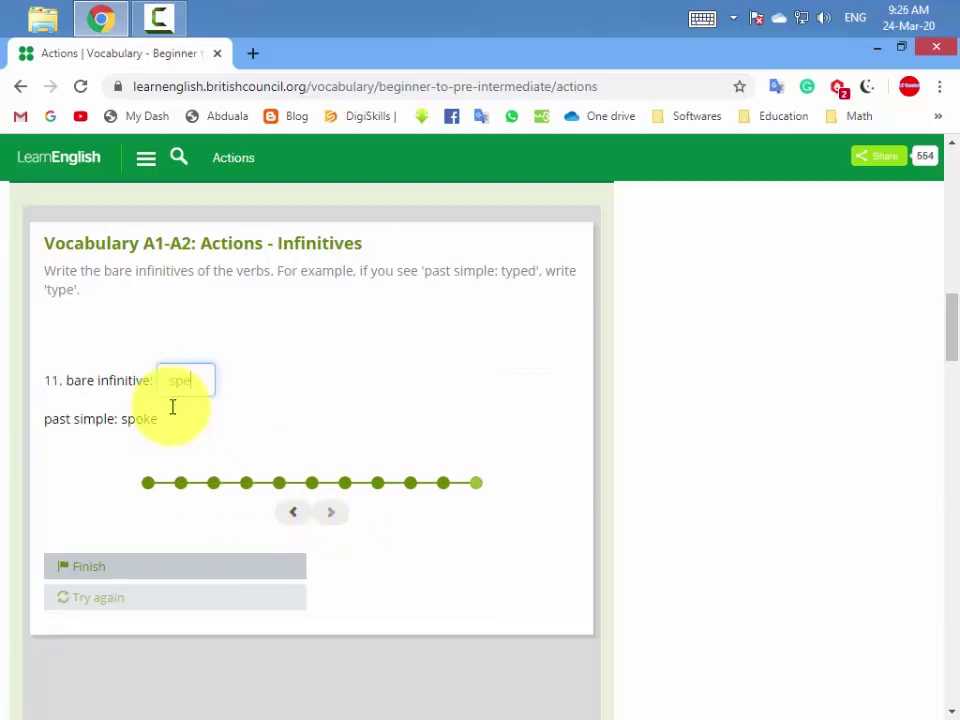
click(200, 567)
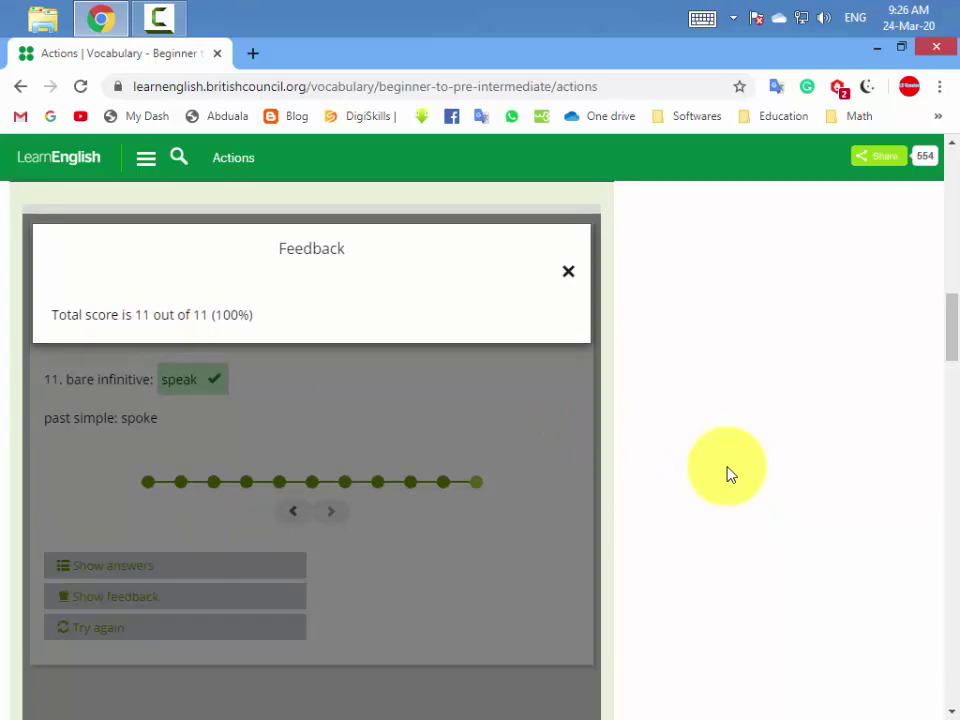
Open Task 6 and show the Urdu translation of its Past simple exercise instructions
scroll(727, 474, down, 8)
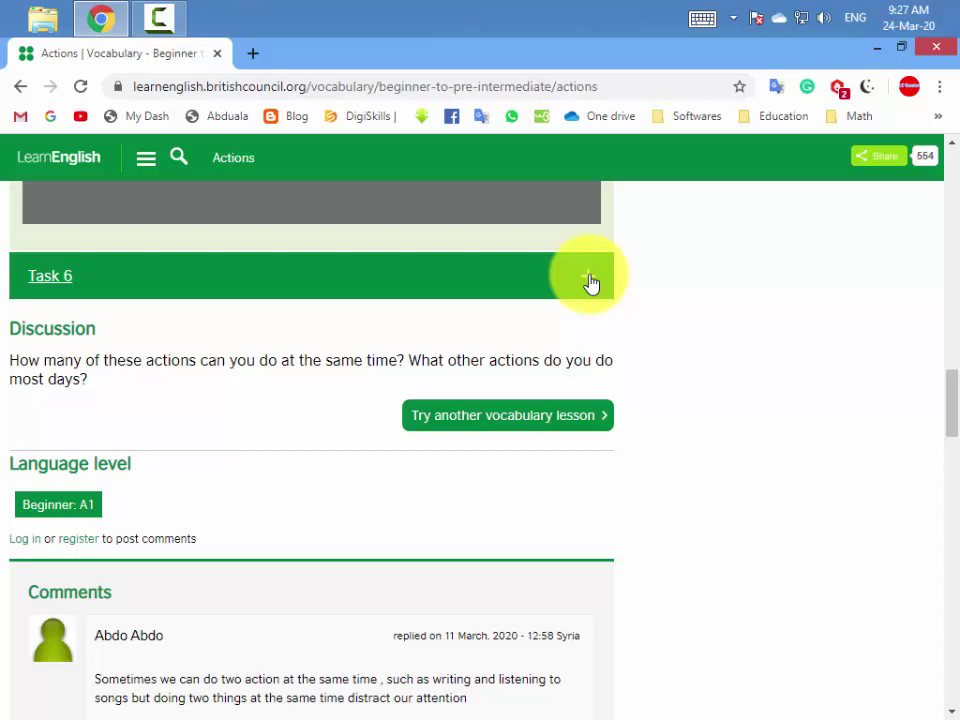
click(589, 281)
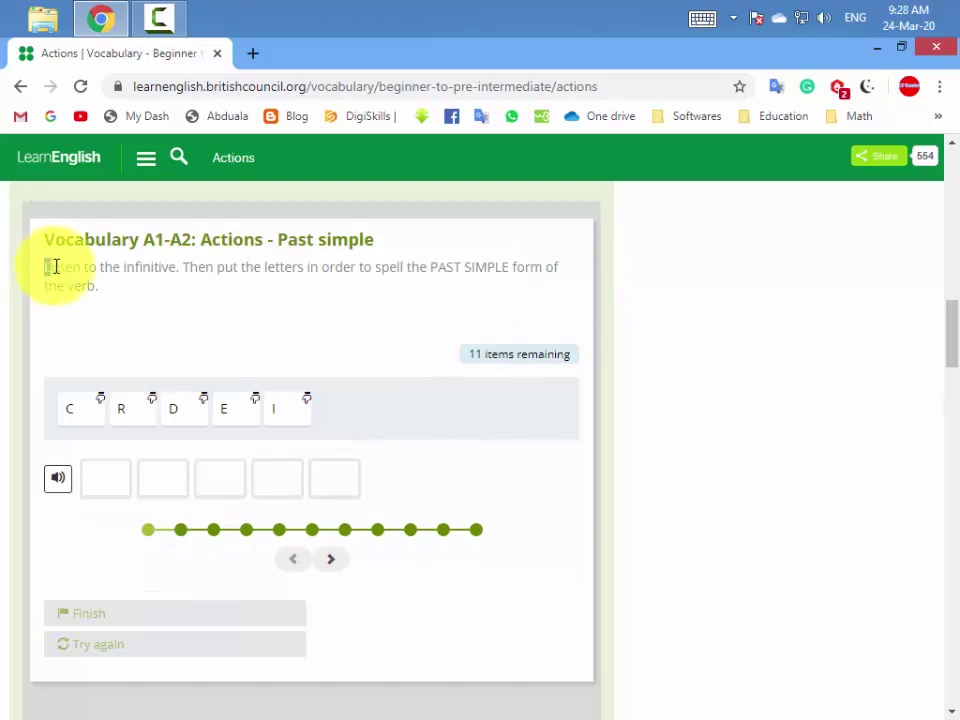
drag(79, 266, 383, 285)
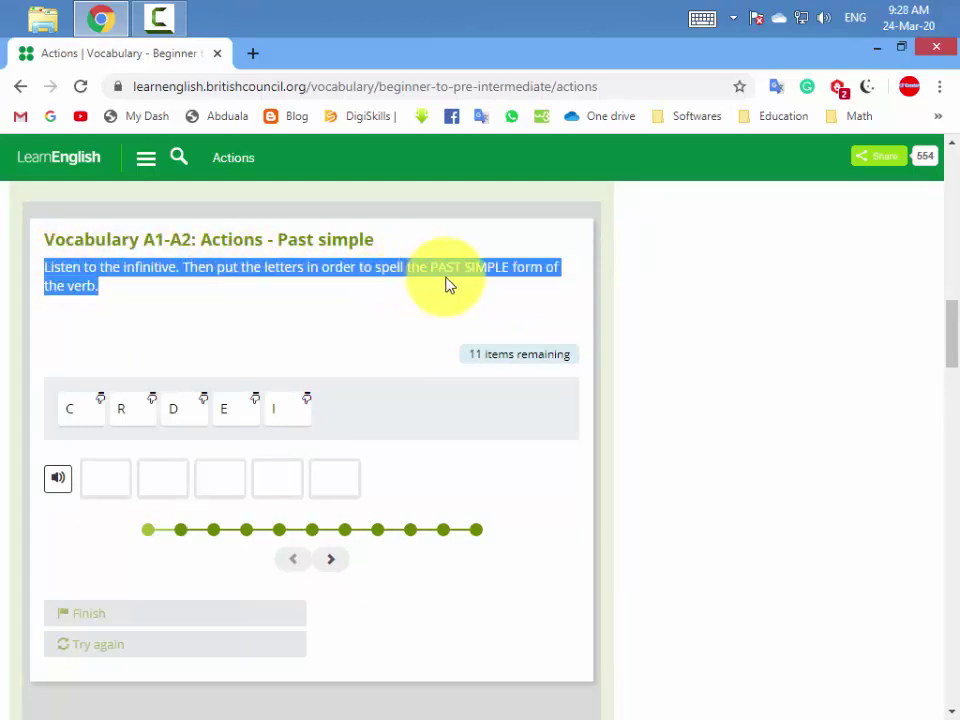
click(290, 301)
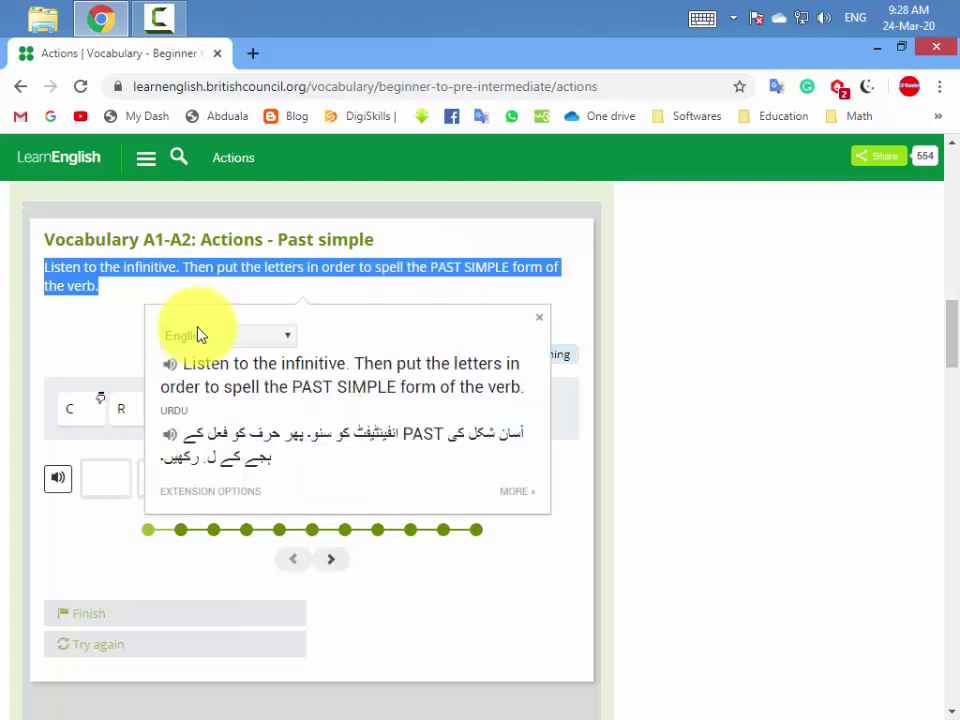
click(97, 350)
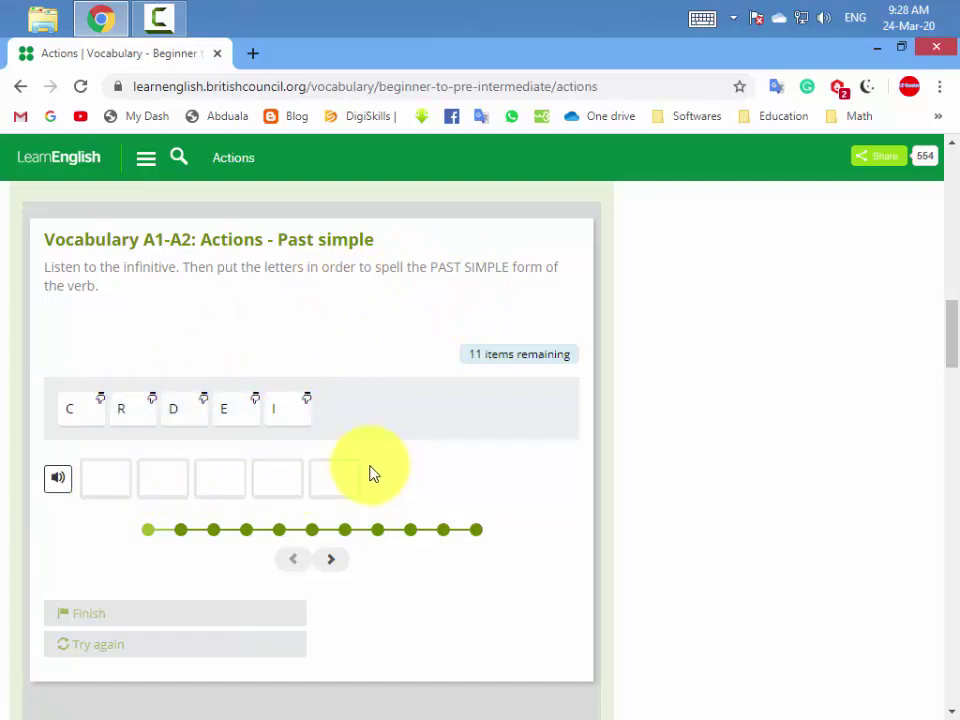
Play the infinitive of the first Past simple item and arrange its letters to spell CRIED
click(56, 484)
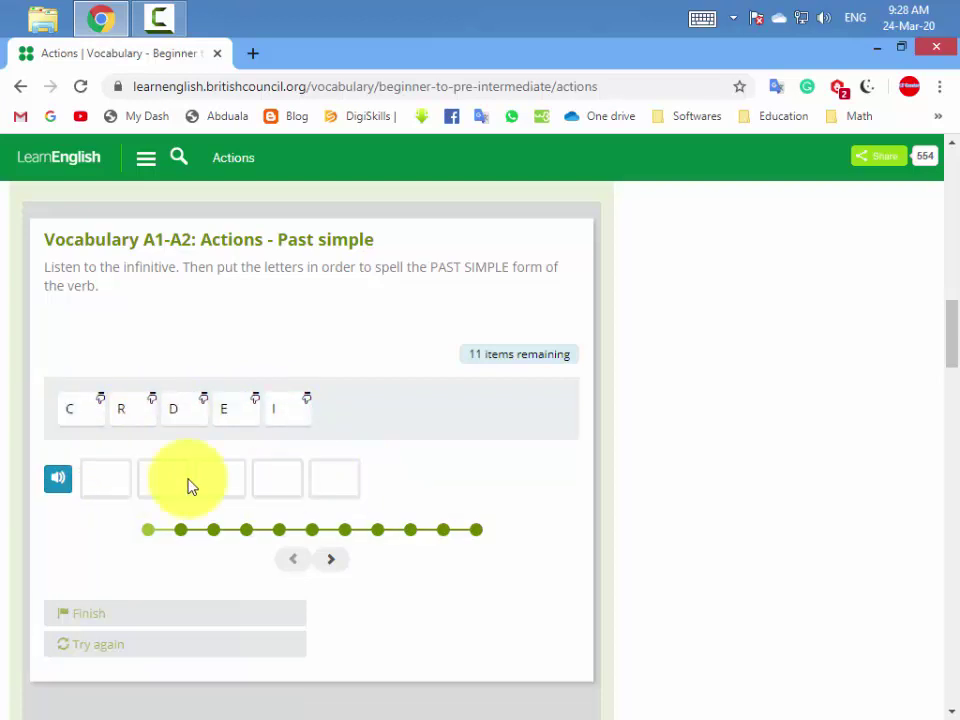
click(88, 427)
click(104, 485)
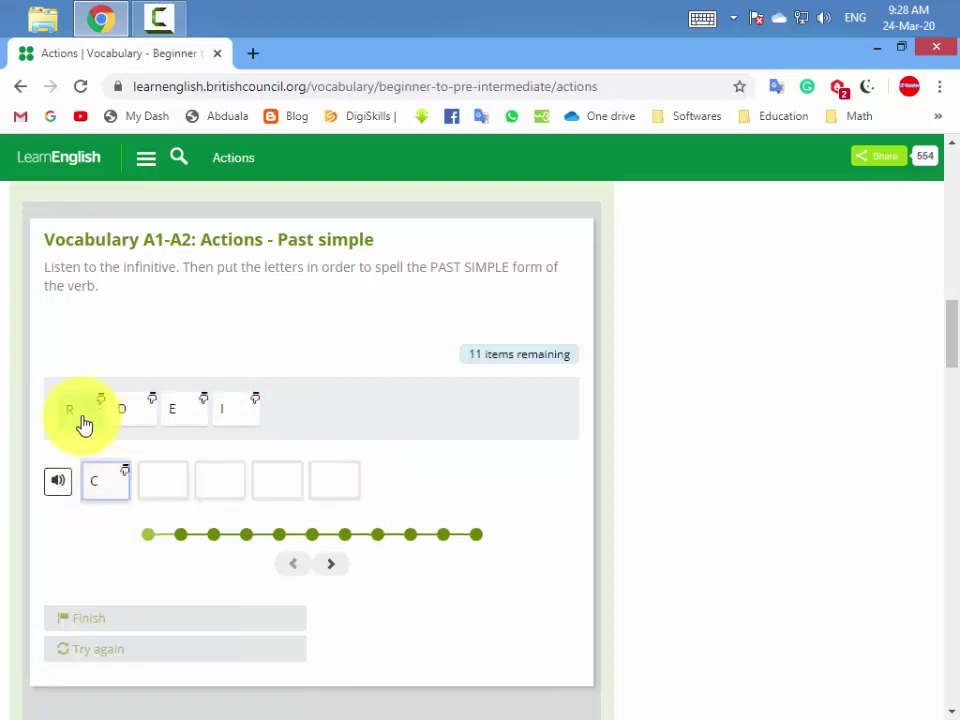
click(84, 425)
click(163, 484)
click(178, 418)
click(199, 477)
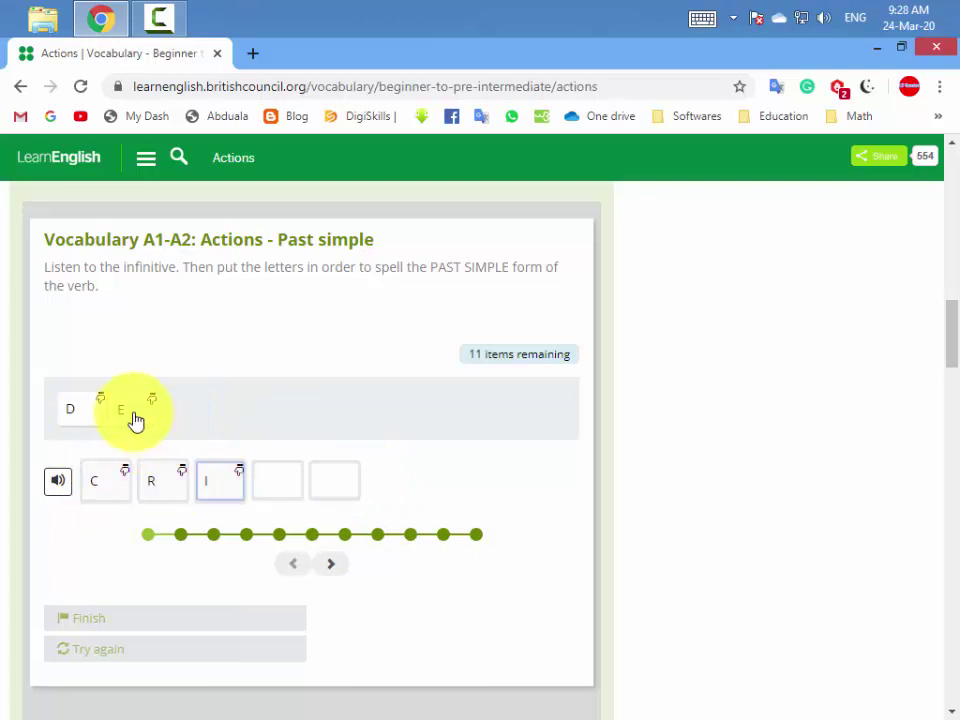
click(136, 420)
click(294, 486)
click(84, 418)
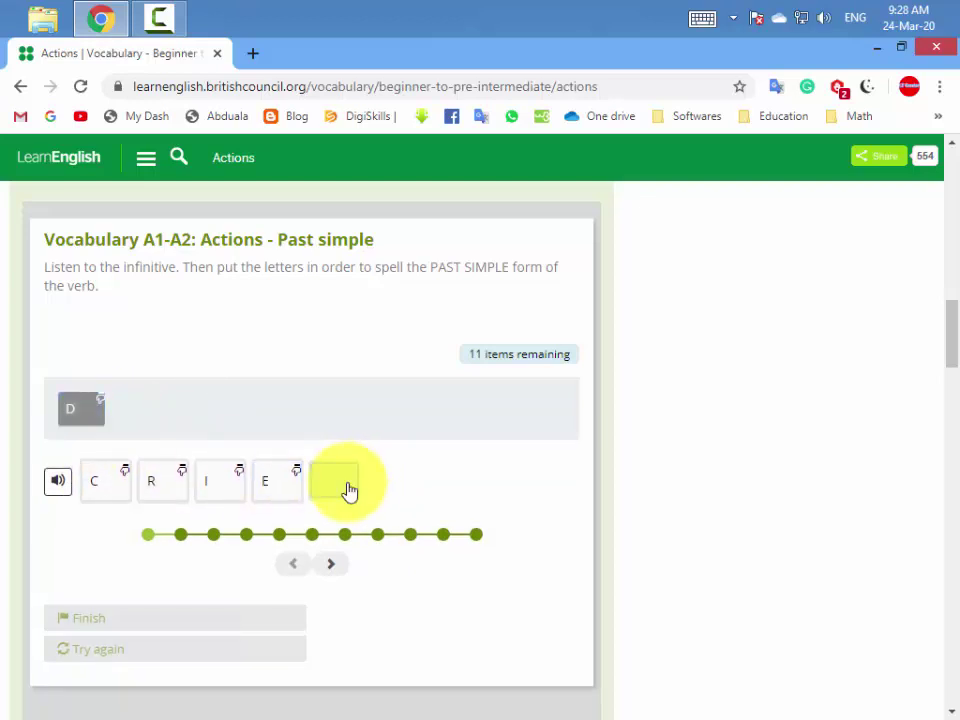
click(348, 490)
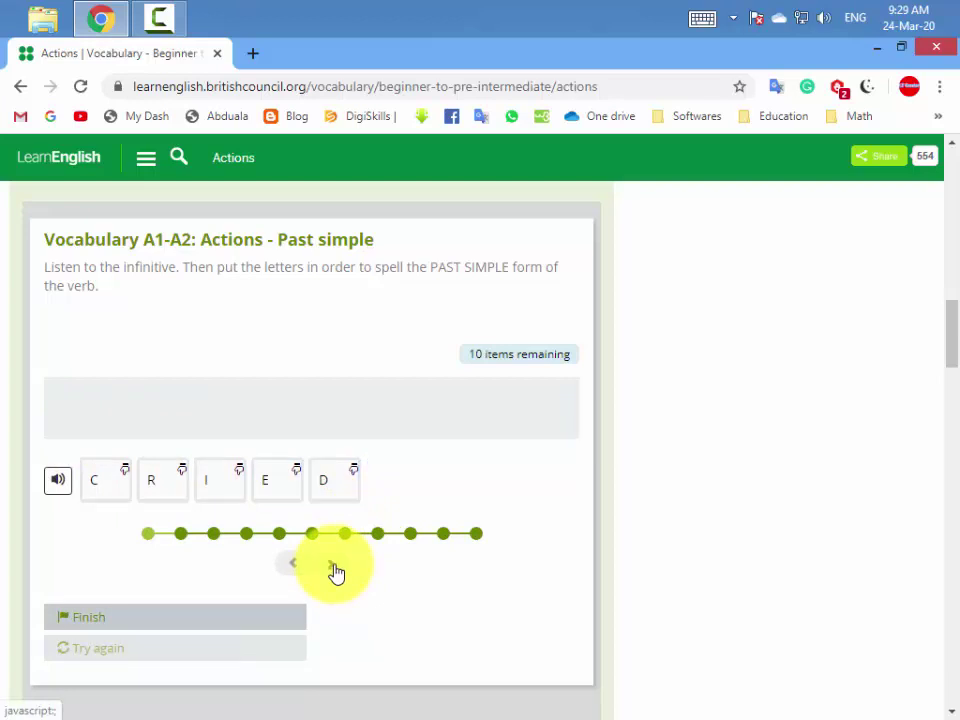
Go on to the second item and arrange its letters to spell DREW
click(333, 566)
click(72, 420)
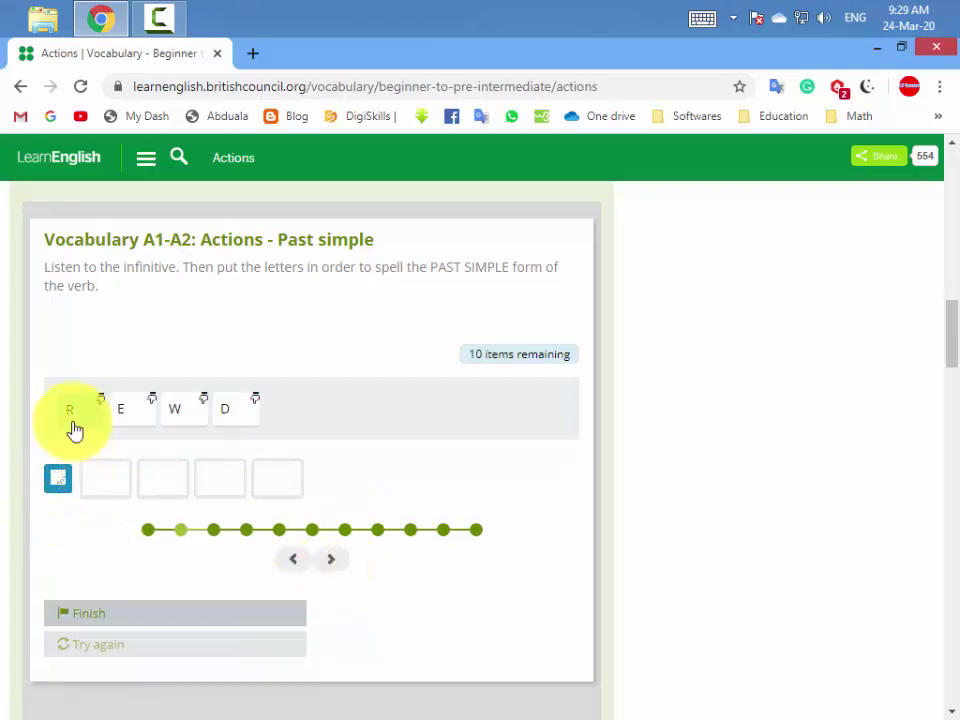
click(230, 418)
click(120, 468)
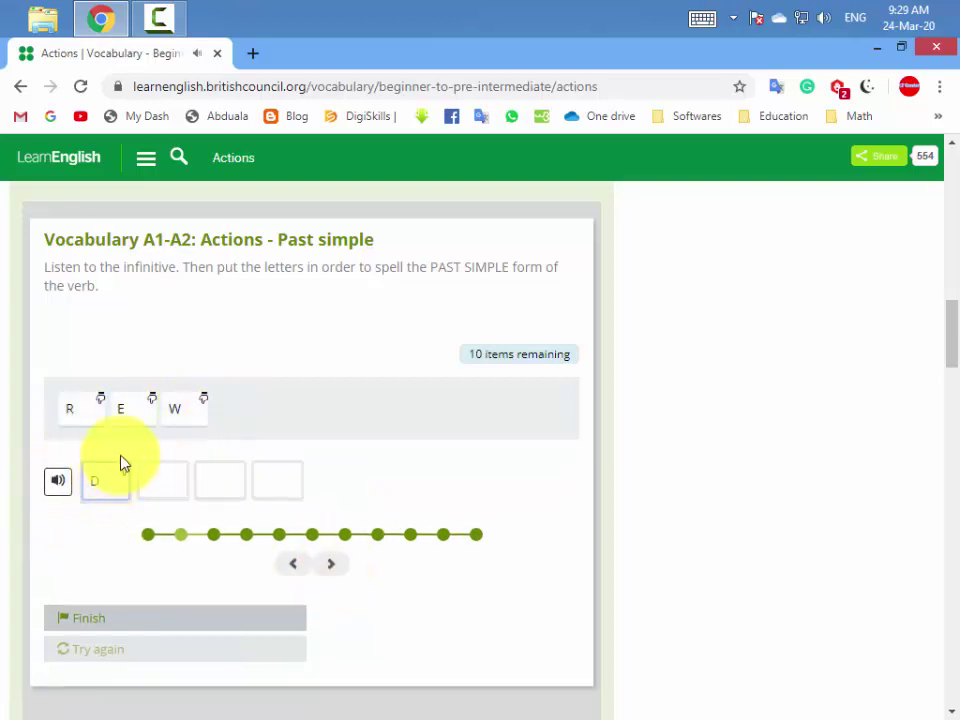
click(165, 489)
click(101, 420)
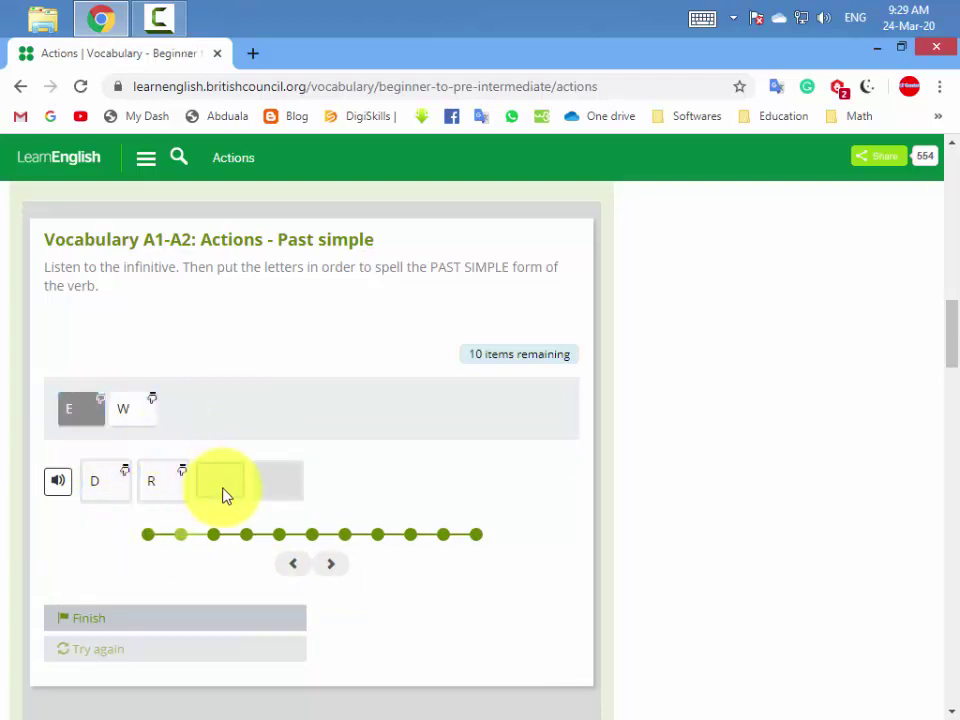
click(223, 495)
click(275, 482)
Go on to the third item, listen to its infinitive and arrange the letters as EAT
click(331, 562)
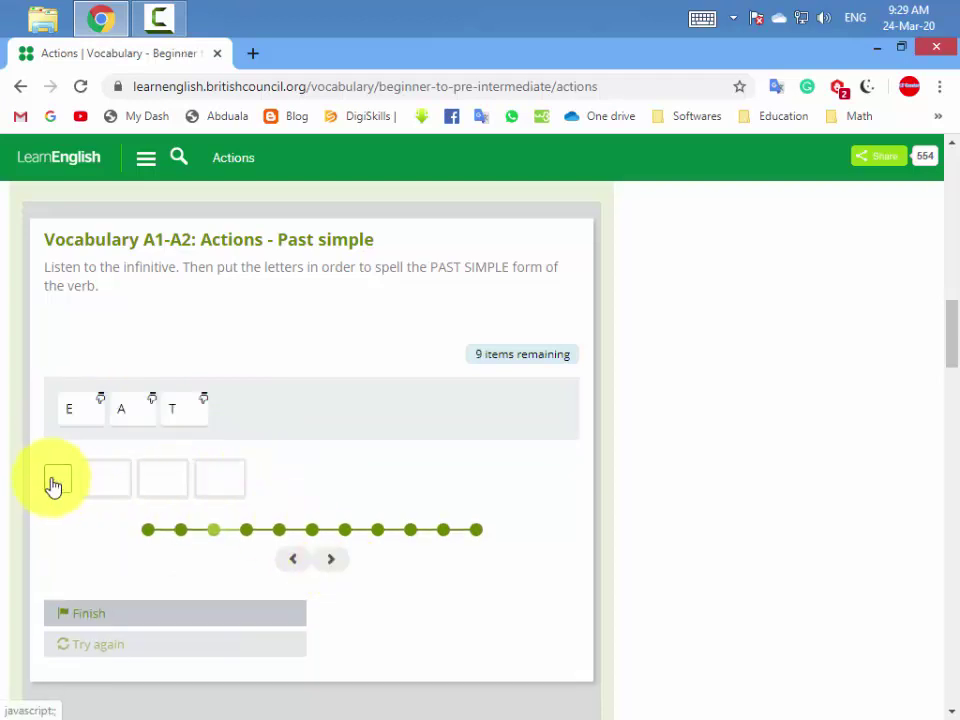
click(69, 408)
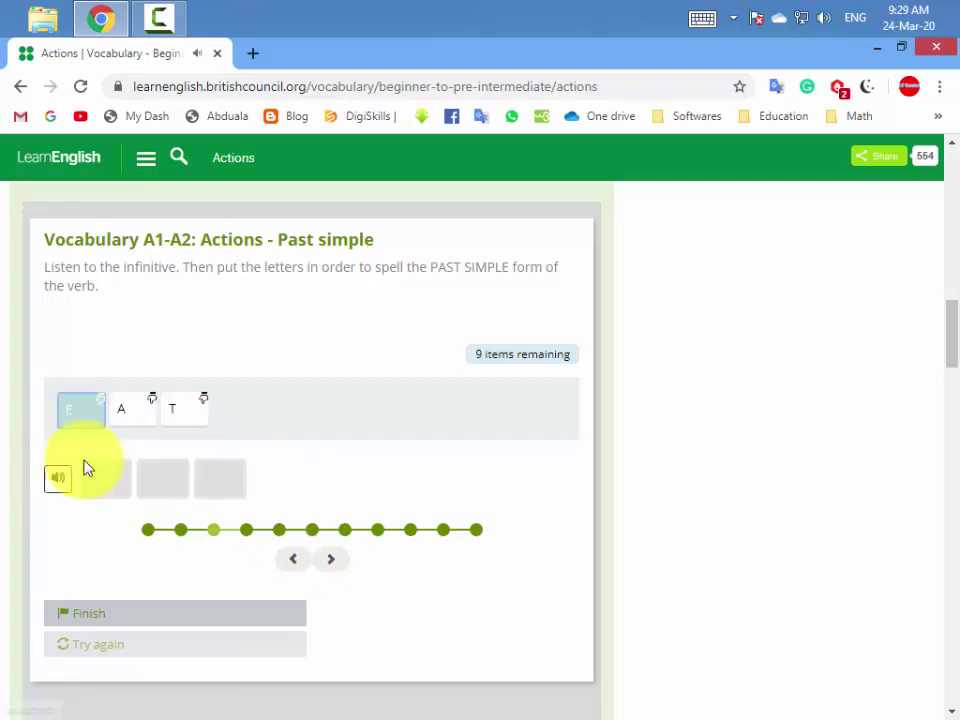
click(108, 478)
click(95, 413)
click(167, 480)
click(184, 473)
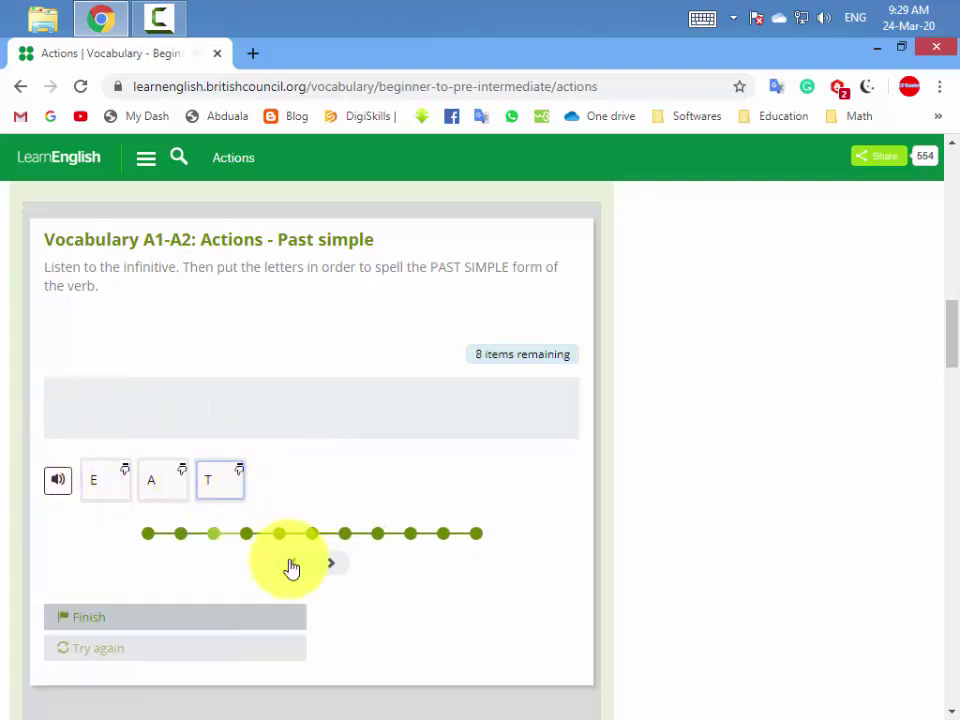
Go on to the fourth item, listen to its infinitive and arrange the letters to spell LISTENED
click(329, 563)
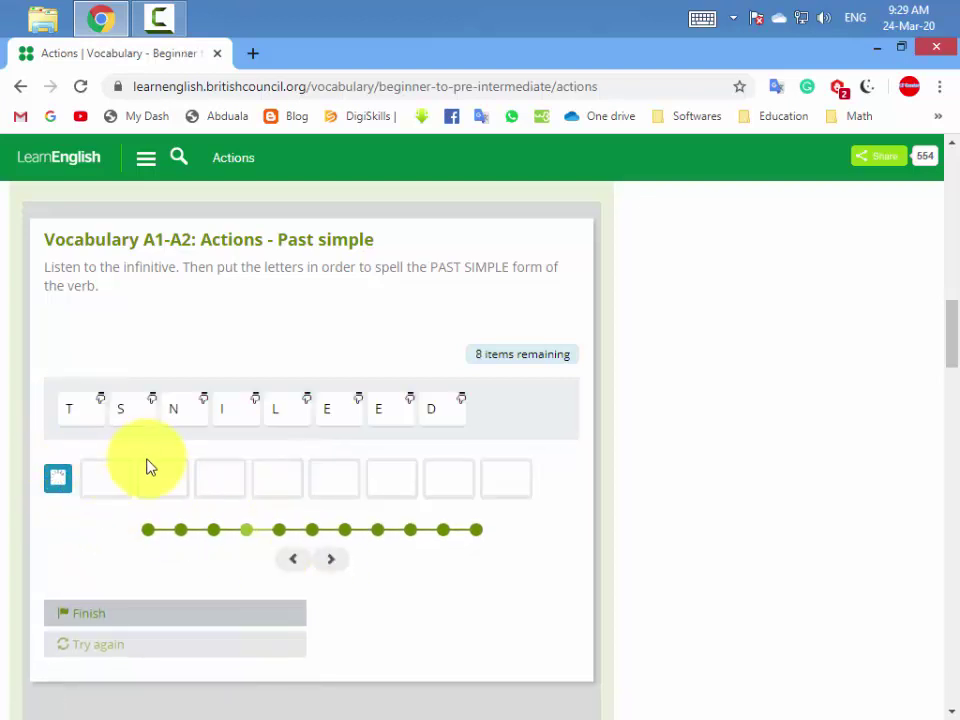
key(l)
key(i)
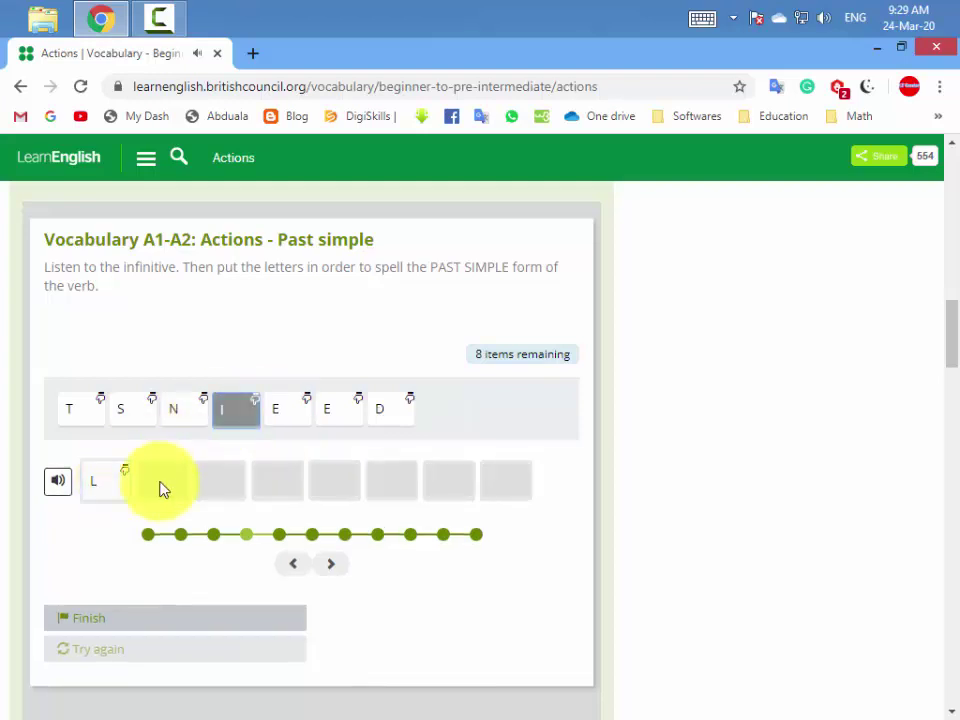
key(s)
drag(189, 487, 219, 484)
drag(86, 430, 268, 484)
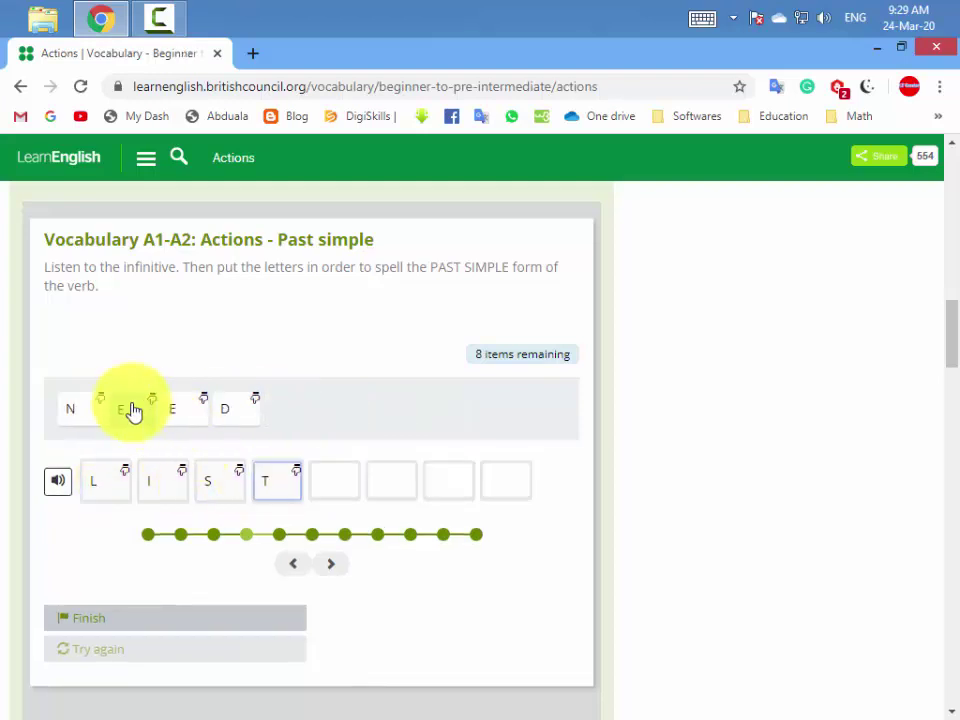
drag(133, 411, 333, 485)
drag(70, 410, 448, 480)
key(d)
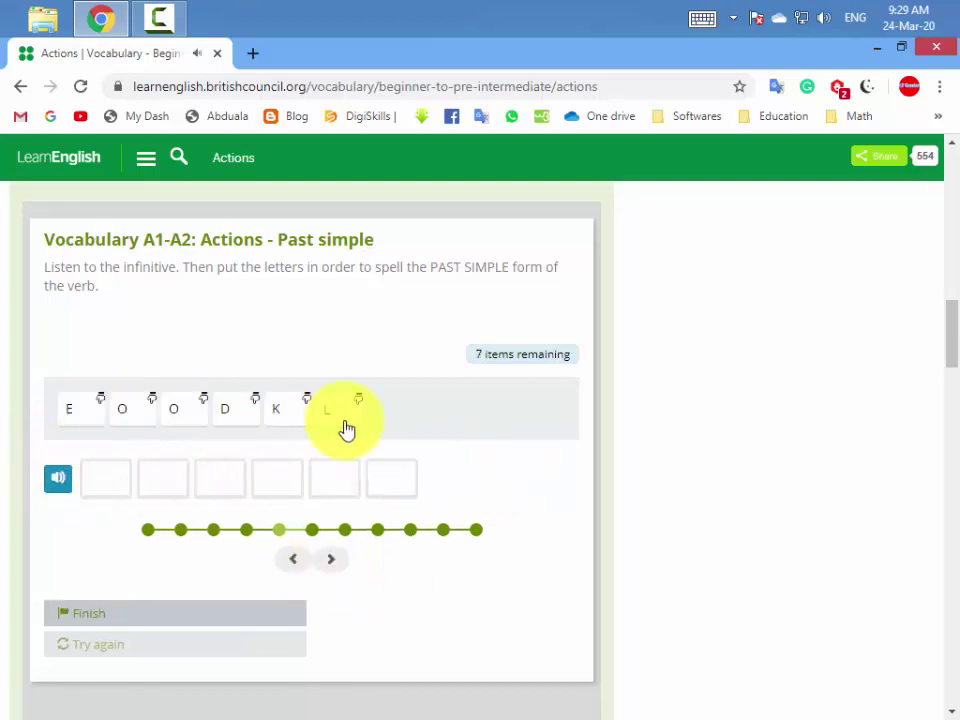
Arrange the letters of the fifth item to spell LOOKED
drag(330, 412, 106, 481)
drag(148, 420, 156, 486)
drag(122, 410, 215, 486)
drag(172, 412, 258, 477)
drag(90, 429, 340, 488)
Go on to the sixth item, listen to its infinitive and arrange the letters to spell READ
click(331, 560)
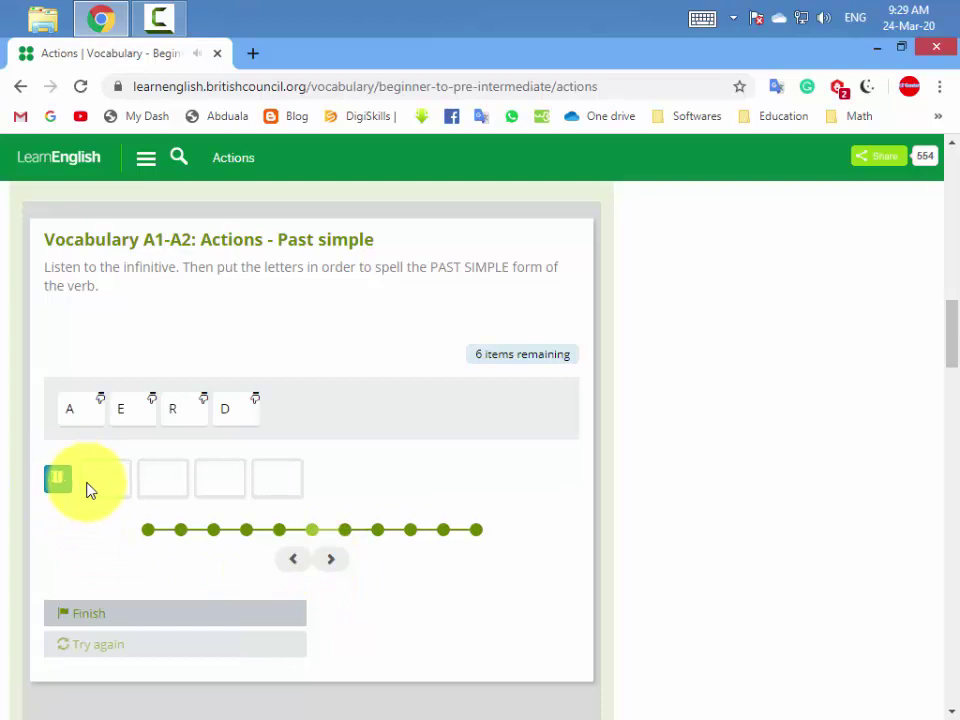
drag(172, 408, 100, 484)
drag(121, 408, 160, 484)
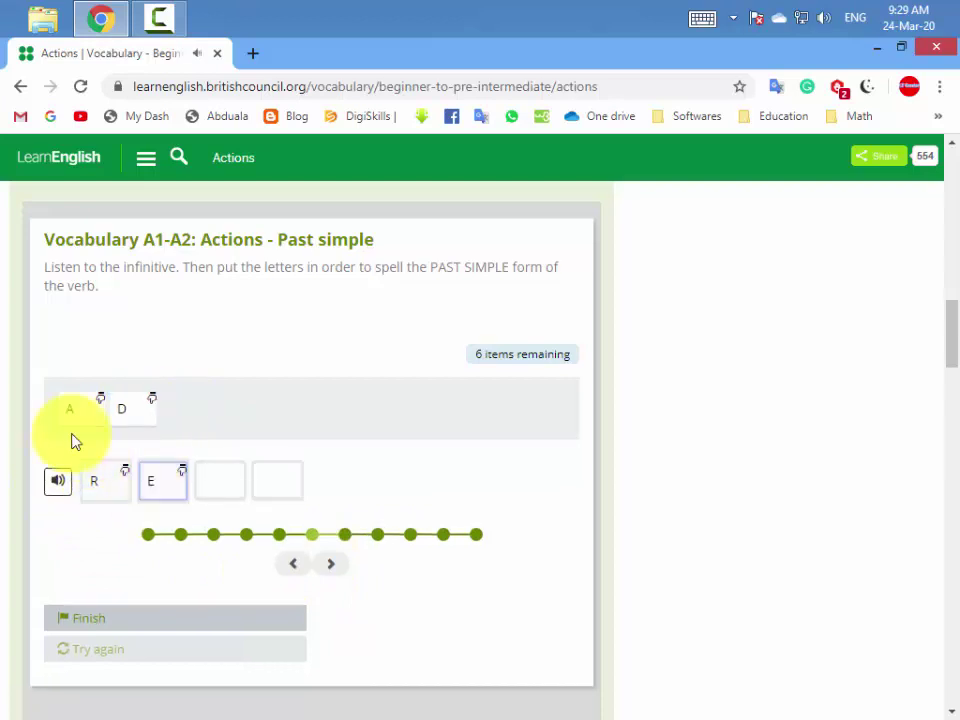
drag(73, 441, 281, 491)
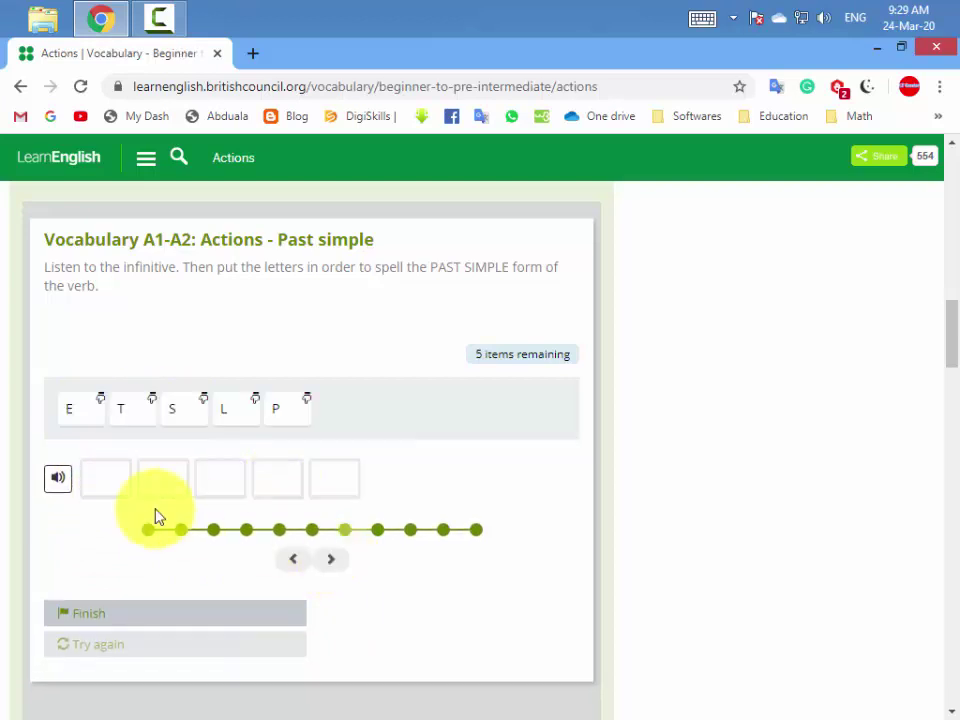
Play the infinitive of the seventh item and arrange its letters to spell SLEPT
click(57, 479)
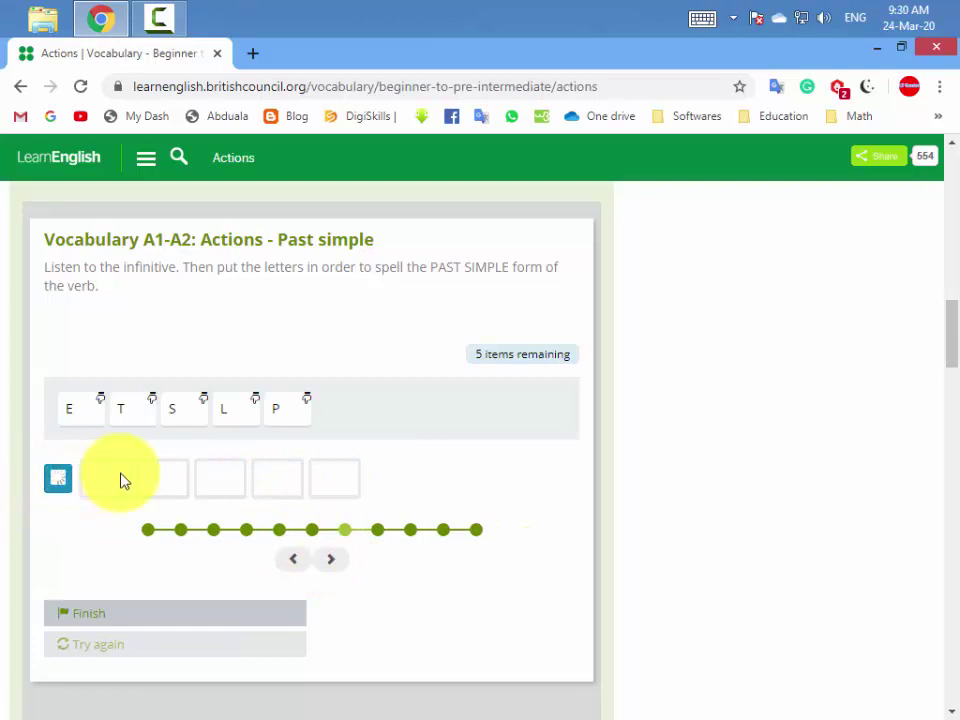
drag(172, 408, 163, 481)
drag(69, 408, 220, 481)
drag(120, 408, 277, 481)
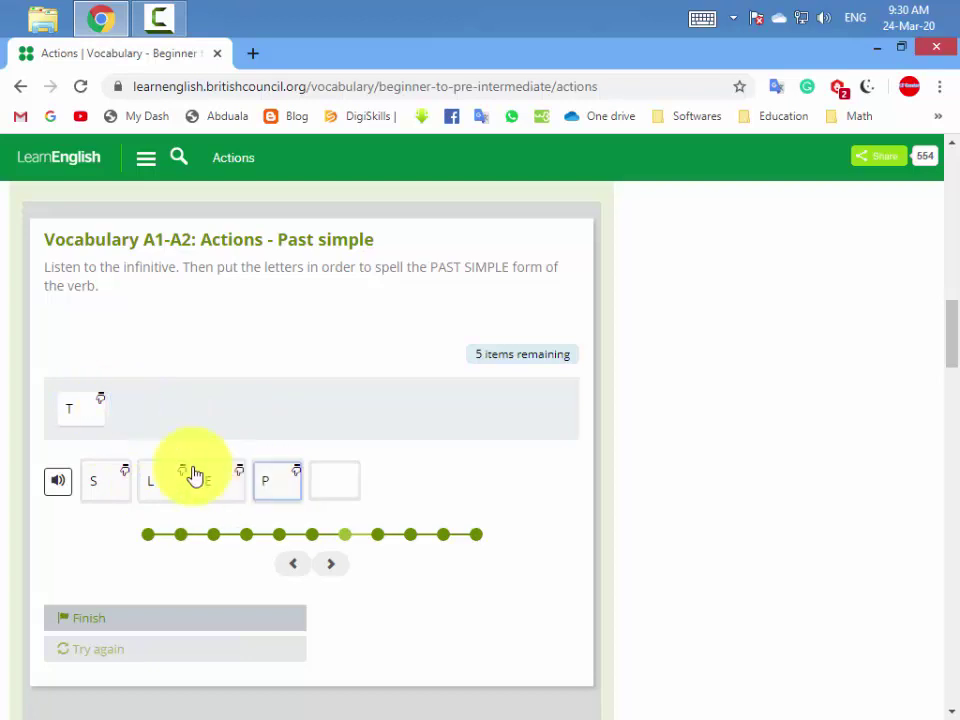
drag(69, 408, 328, 481)
Go on to the eighth item, play its infinitive and arrange the letters to spell SMILED
click(330, 562)
click(60, 483)
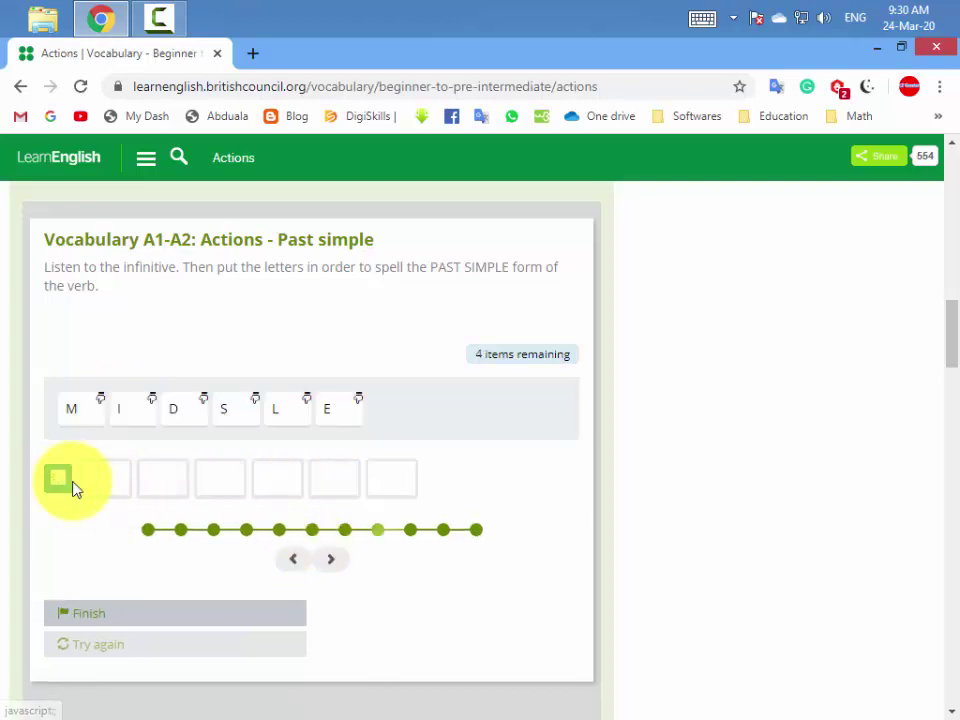
drag(223, 408, 101, 493)
drag(71, 408, 185, 482)
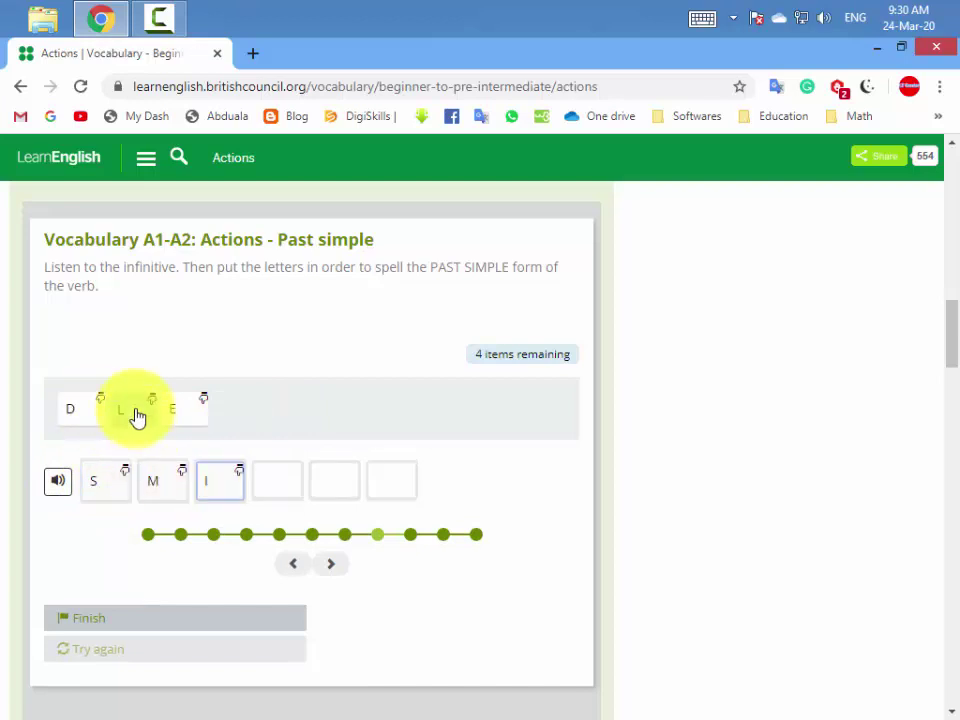
drag(133, 414, 307, 485)
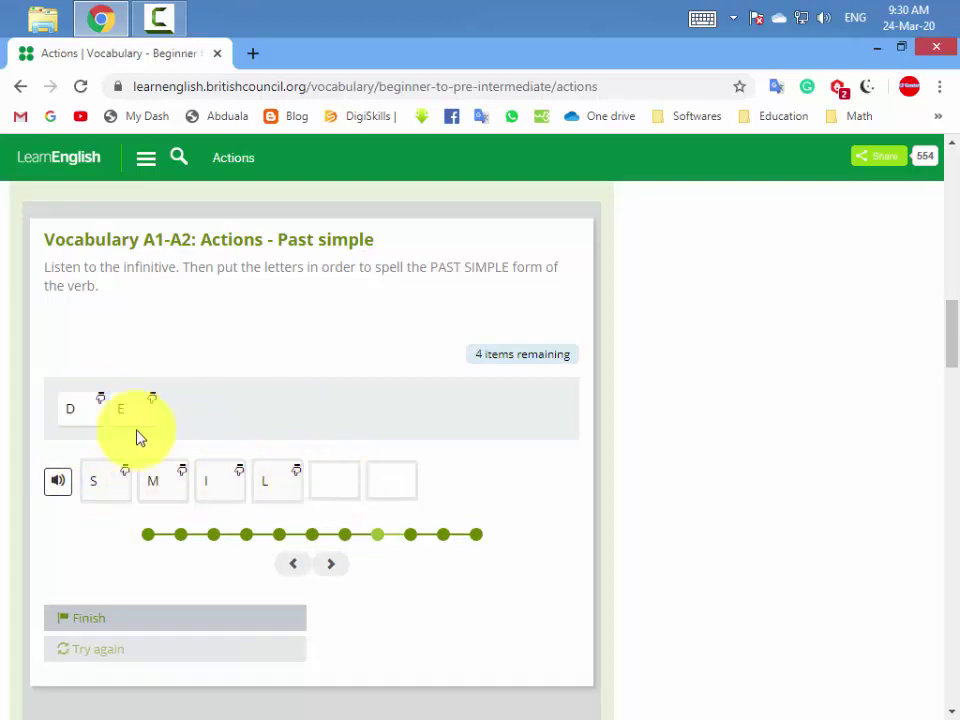
drag(135, 425, 322, 484)
drag(86, 418, 385, 488)
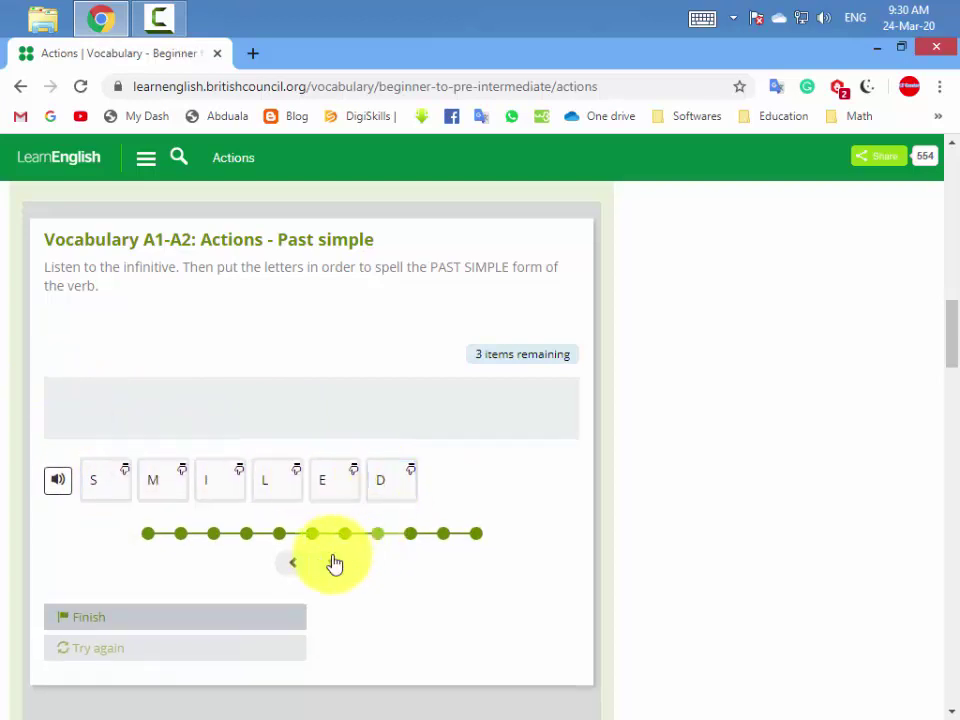
Go on to the ninth item, listen to its infinitive and arrange the letters to spell SPOKE
click(331, 563)
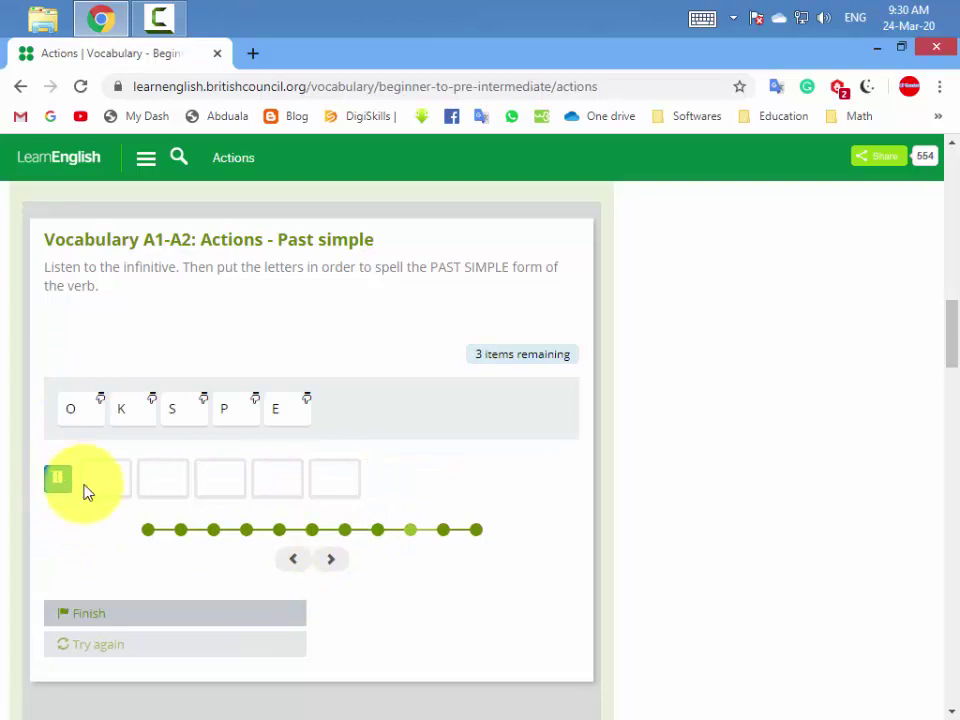
drag(180, 418, 104, 482)
drag(231, 422, 165, 476)
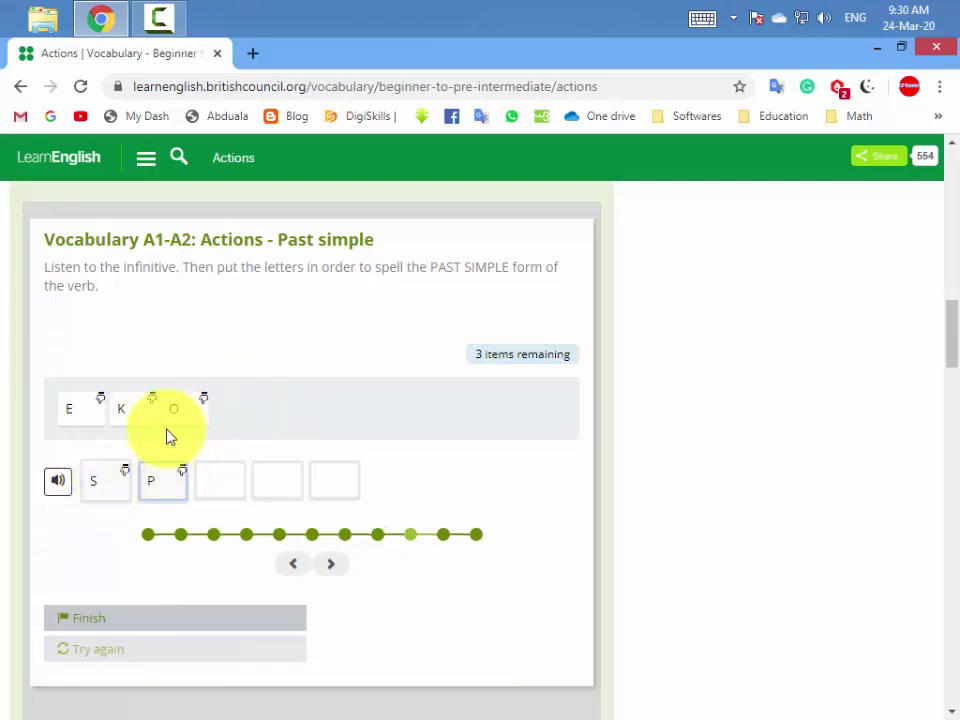
drag(170, 422, 212, 481)
drag(135, 420, 277, 480)
drag(75, 410, 360, 497)
Go on to the tenth item, listen to its infinitive and arrange the letters to spell TOUCHED
click(331, 562)
click(58, 486)
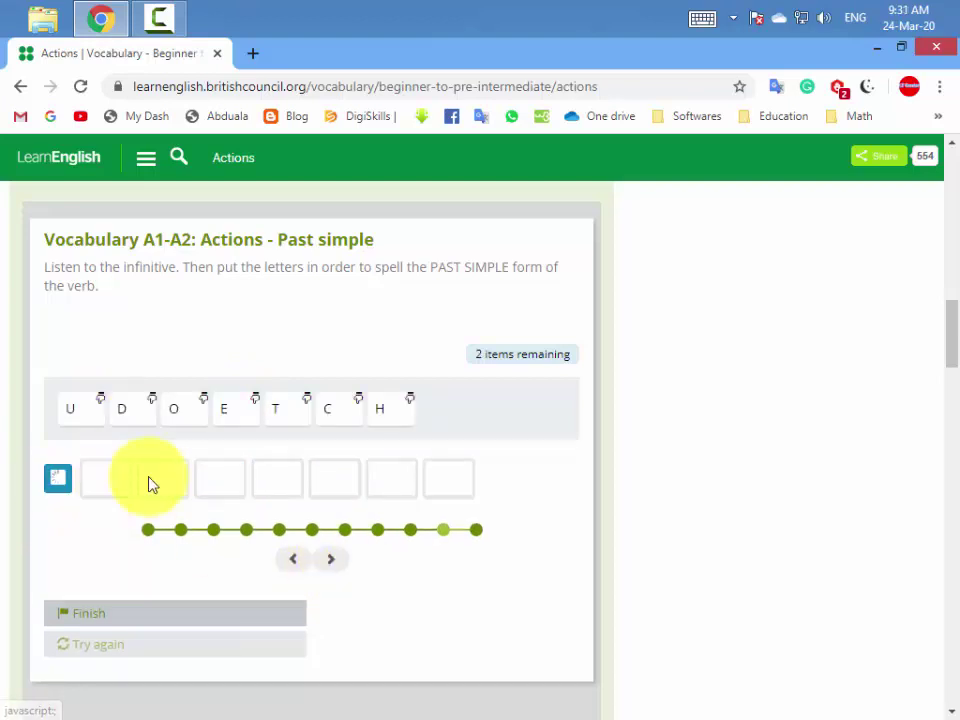
drag(277, 410, 106, 478)
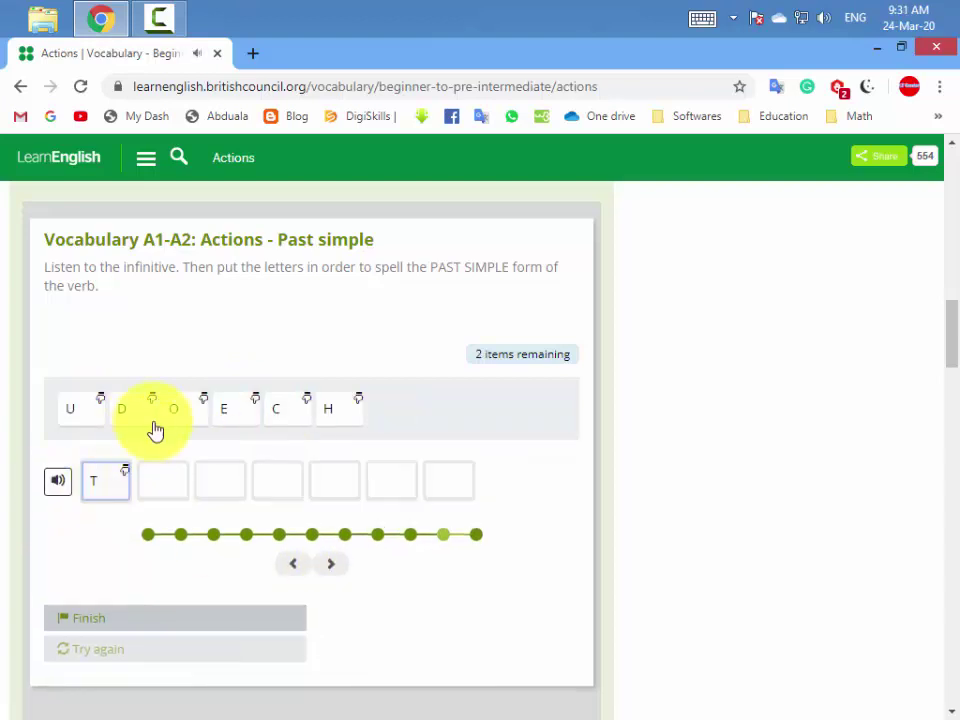
drag(171, 410, 162, 480)
drag(78, 428, 210, 481)
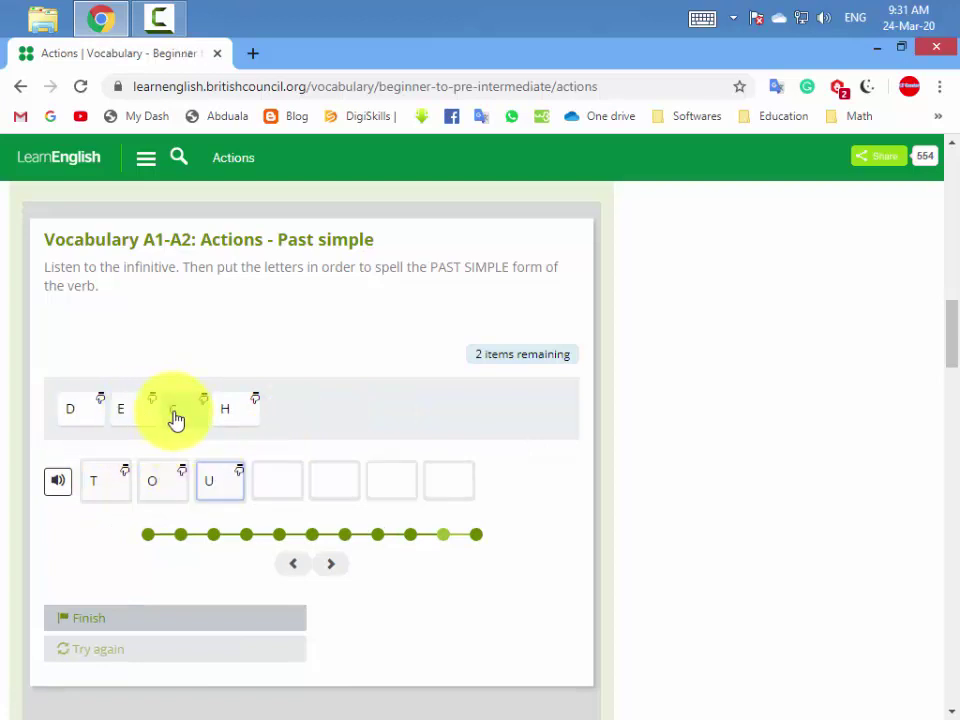
drag(176, 420, 334, 482)
drag(133, 410, 391, 481)
drag(95, 425, 444, 484)
Arrange the last item's letters to spell WROTE after playing its infinitive, finish the past simple exercise and dismiss the feedback
click(331, 562)
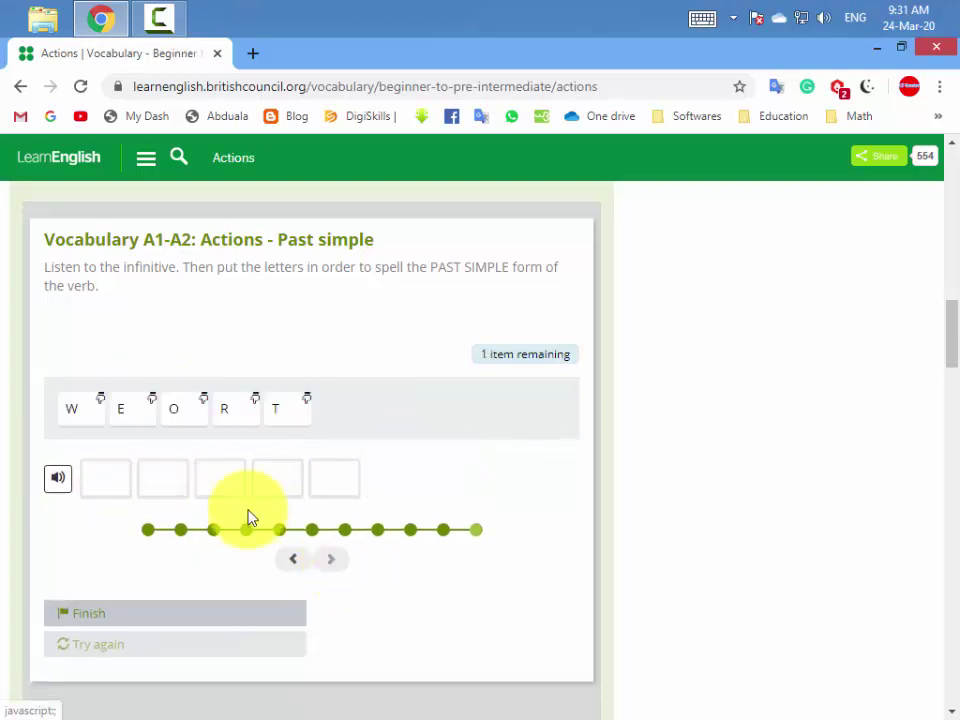
click(52, 478)
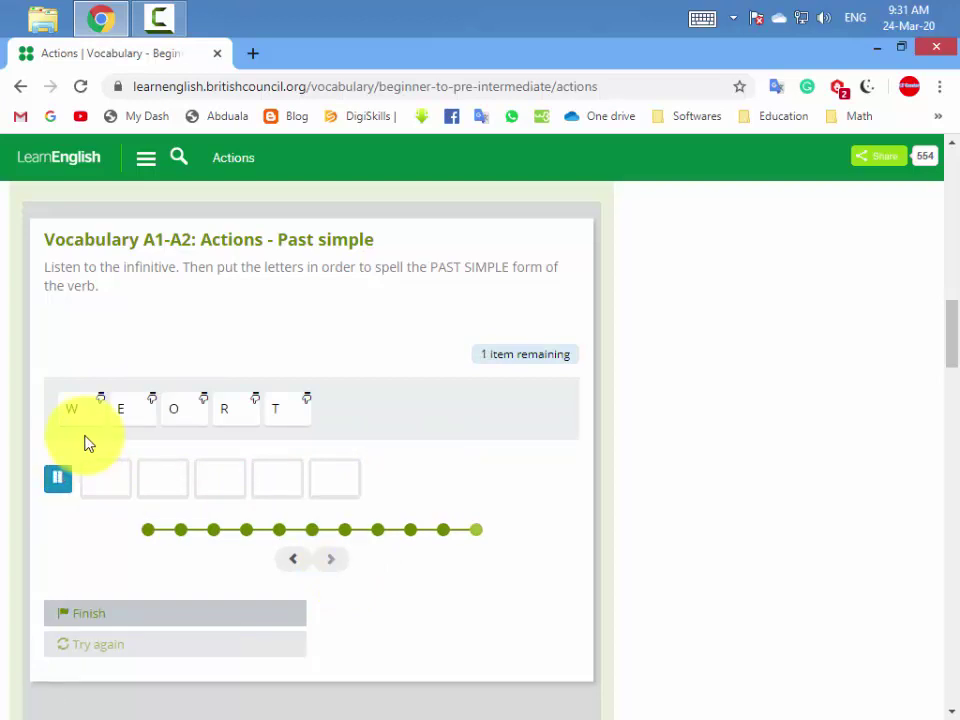
drag(85, 443, 105, 480)
drag(172, 410, 162, 482)
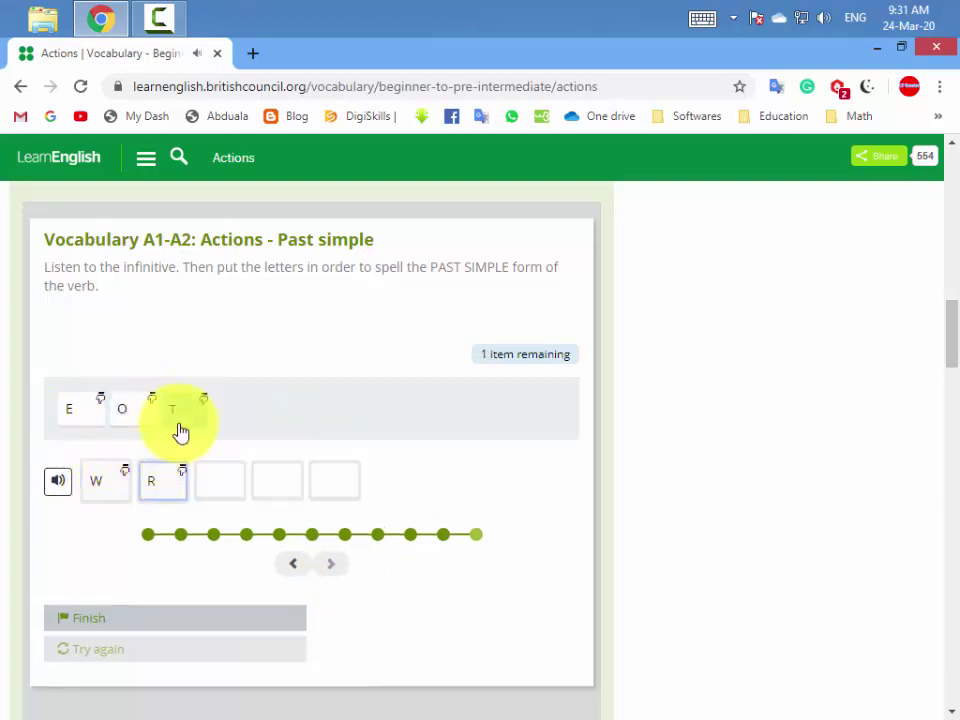
click(120, 424)
click(124, 414)
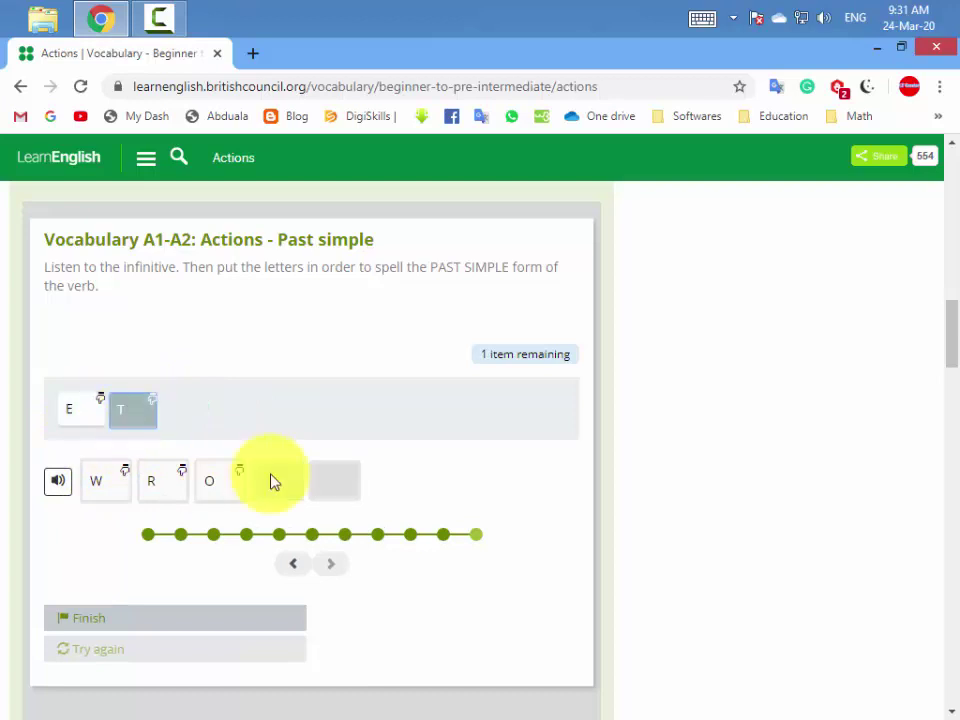
click(275, 482)
drag(101, 428, 321, 551)
click(184, 600)
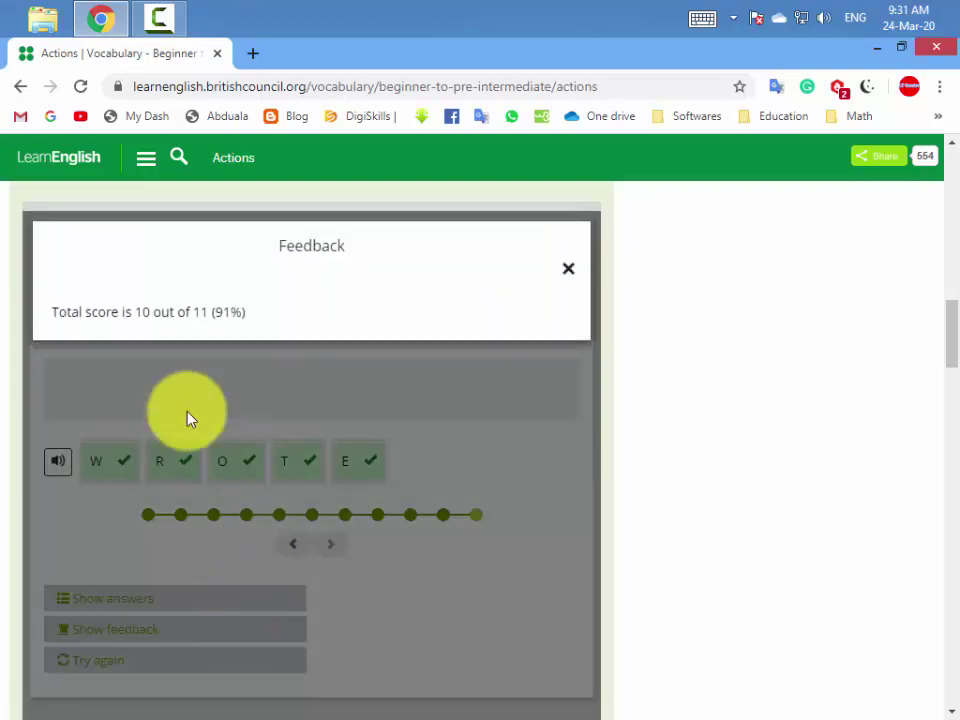
click(570, 270)
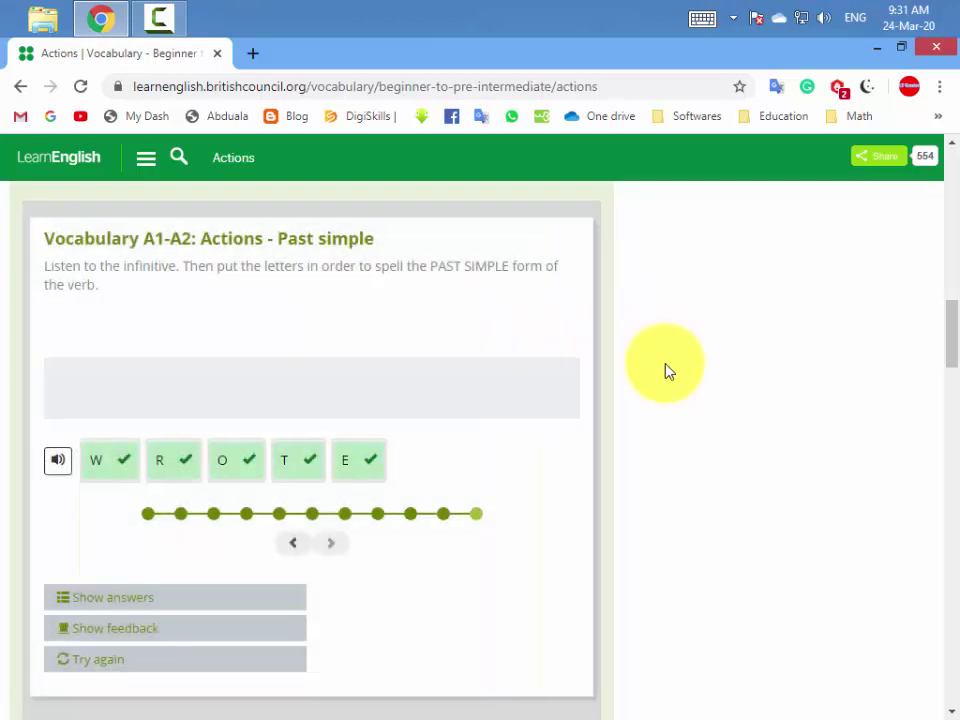
Look over the end of the Actions lesson and open the Intermediate to upper intermediate vocabulary section
scroll(668, 370, down, 5)
scroll(668, 370, down, 5)
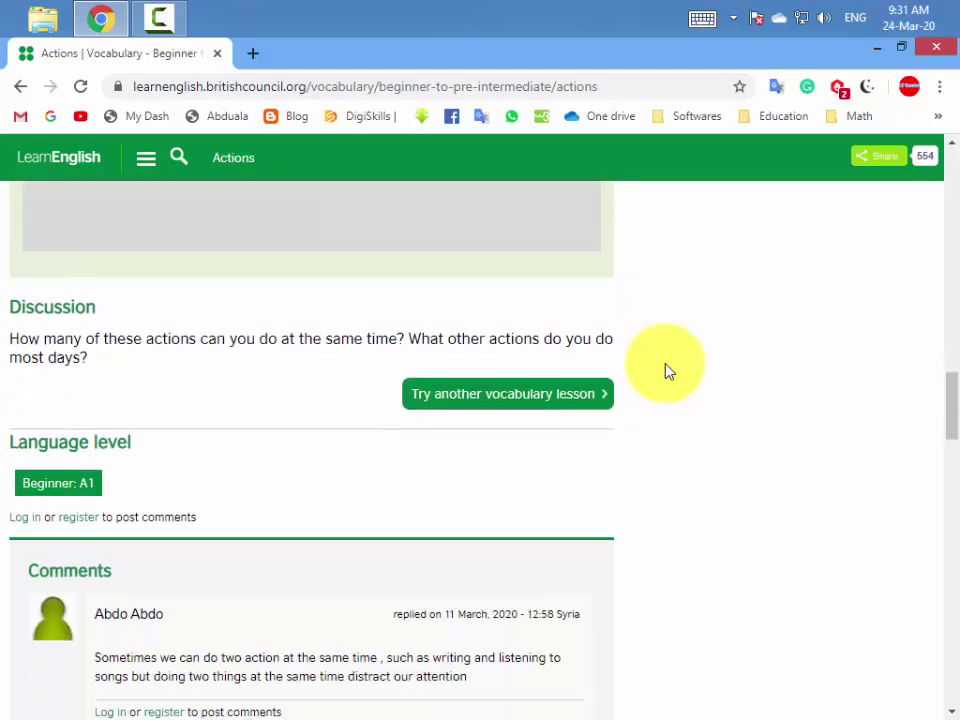
scroll(668, 370, up, 5)
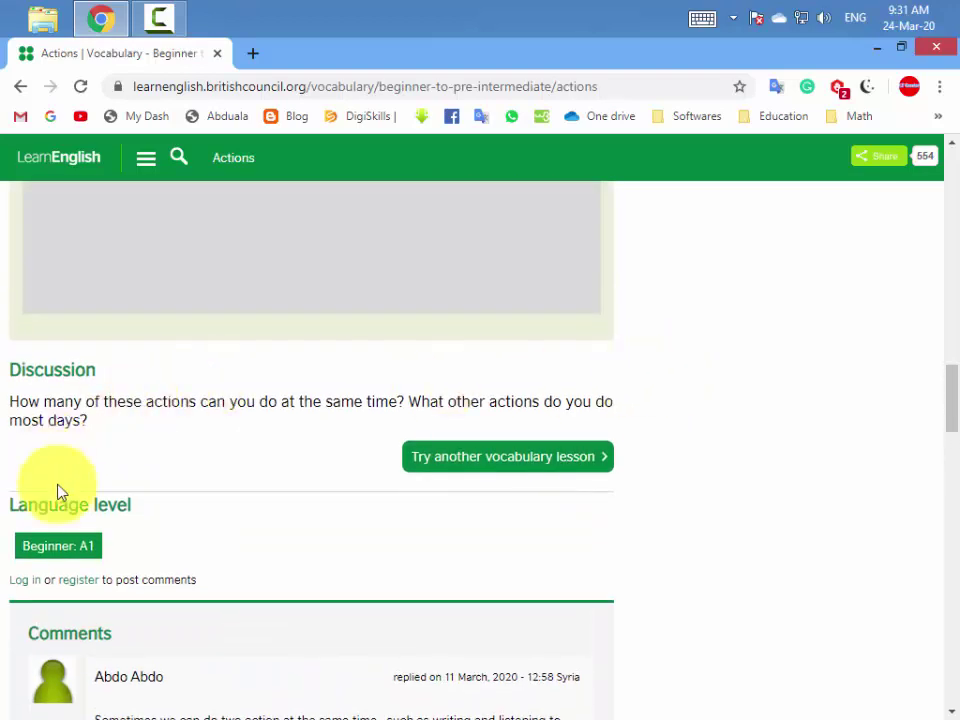
scroll(602, 484, up, 20)
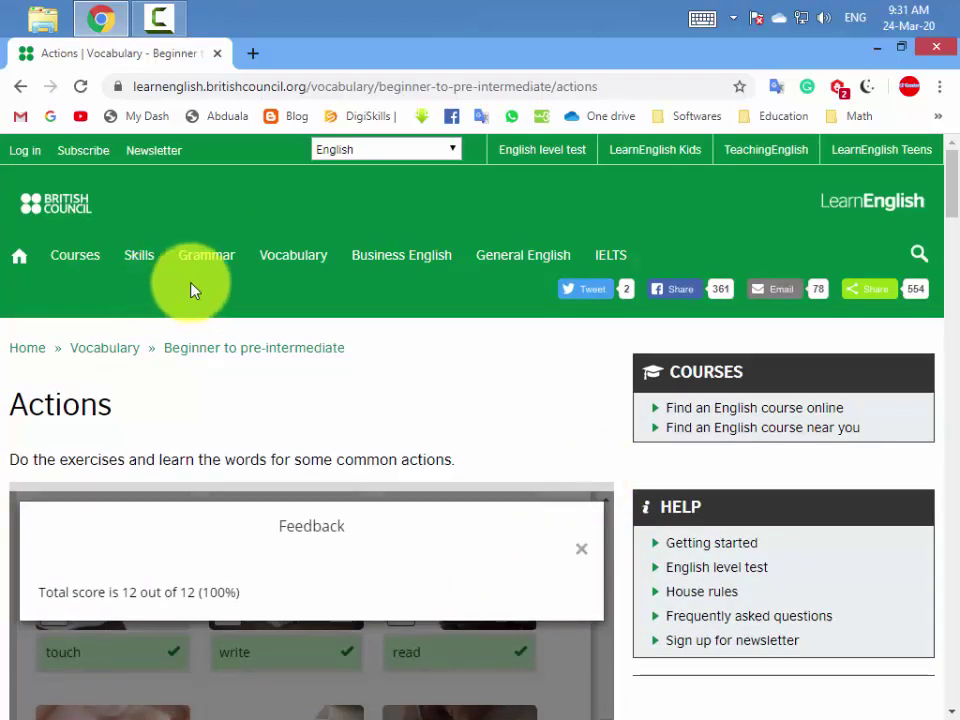
mouse_move(285, 262)
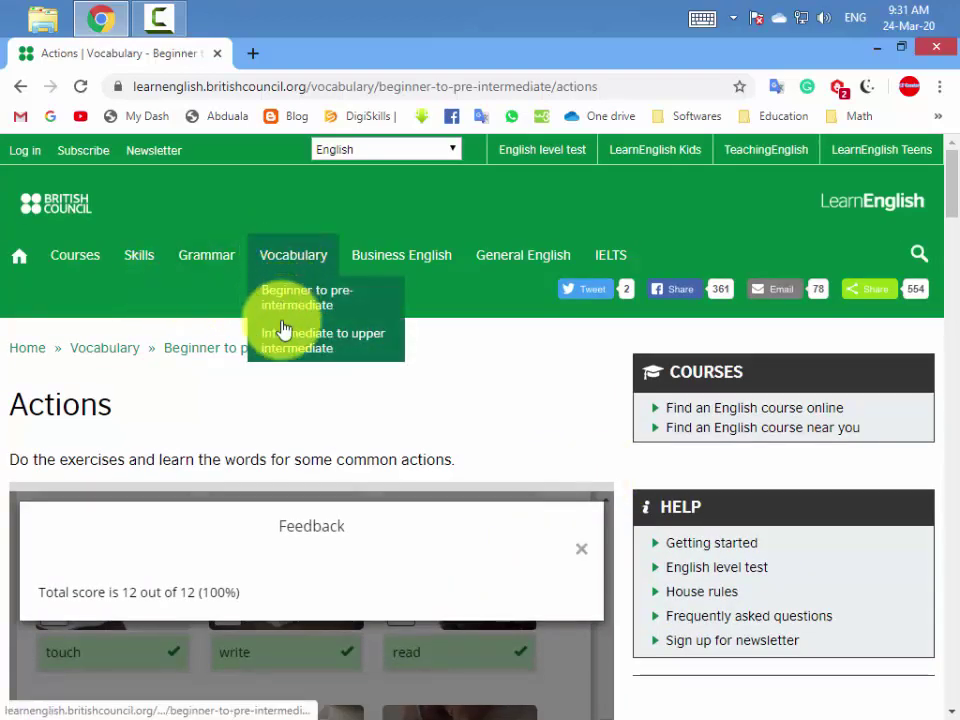
click(307, 348)
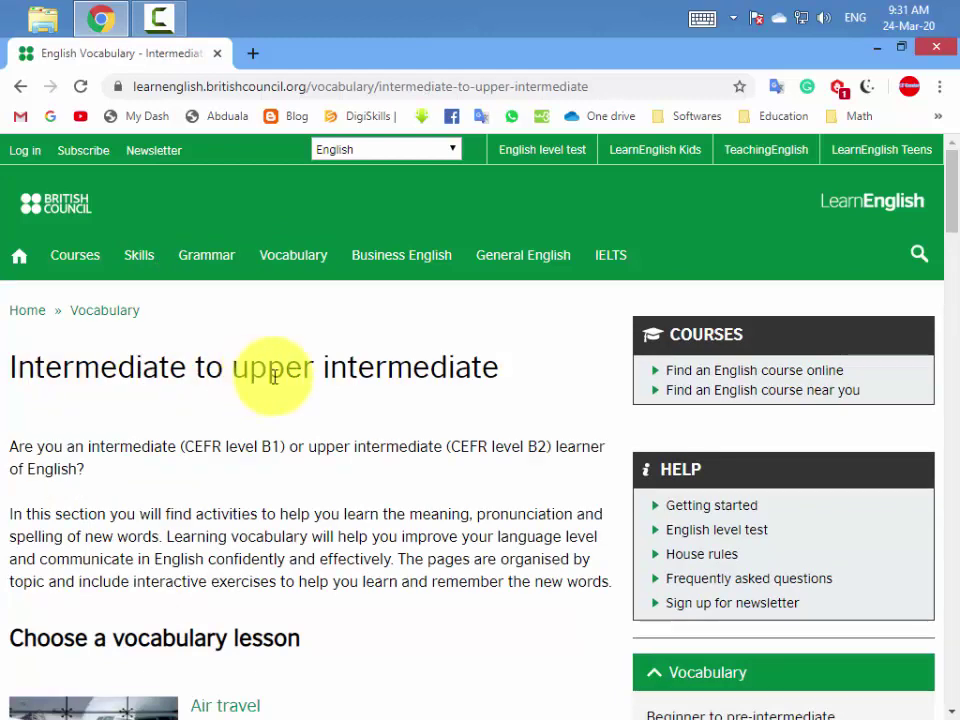
Browse the intermediate vocabulary lessons and open the Body parts 2 lesson
scroll(424, 381, down, 2)
scroll(427, 381, down, 1)
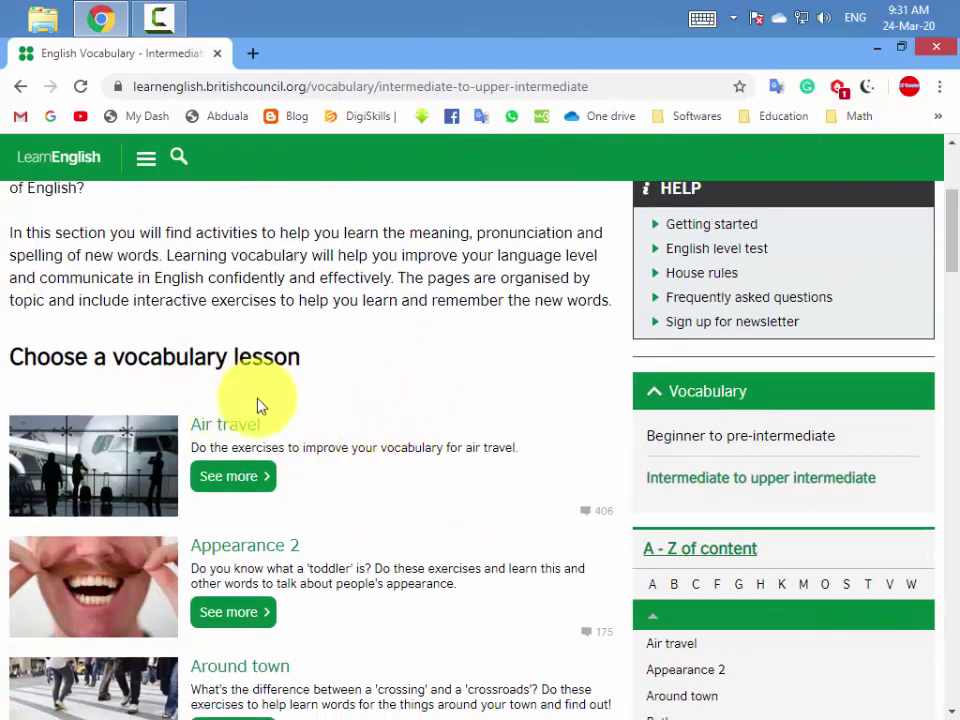
scroll(324, 405, down, 1)
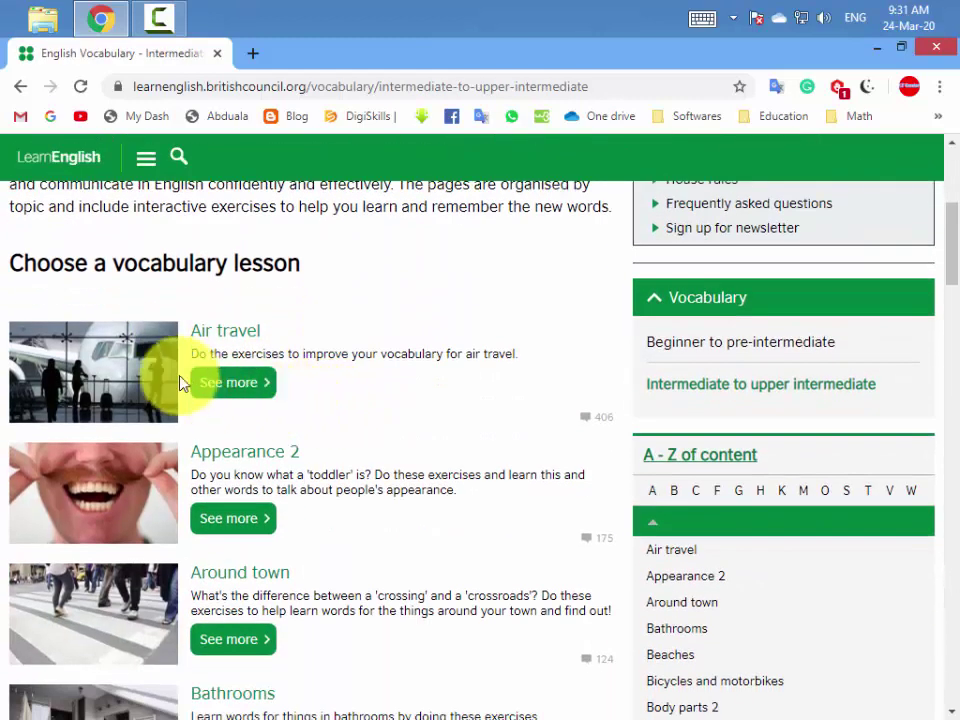
scroll(360, 469, down, 1)
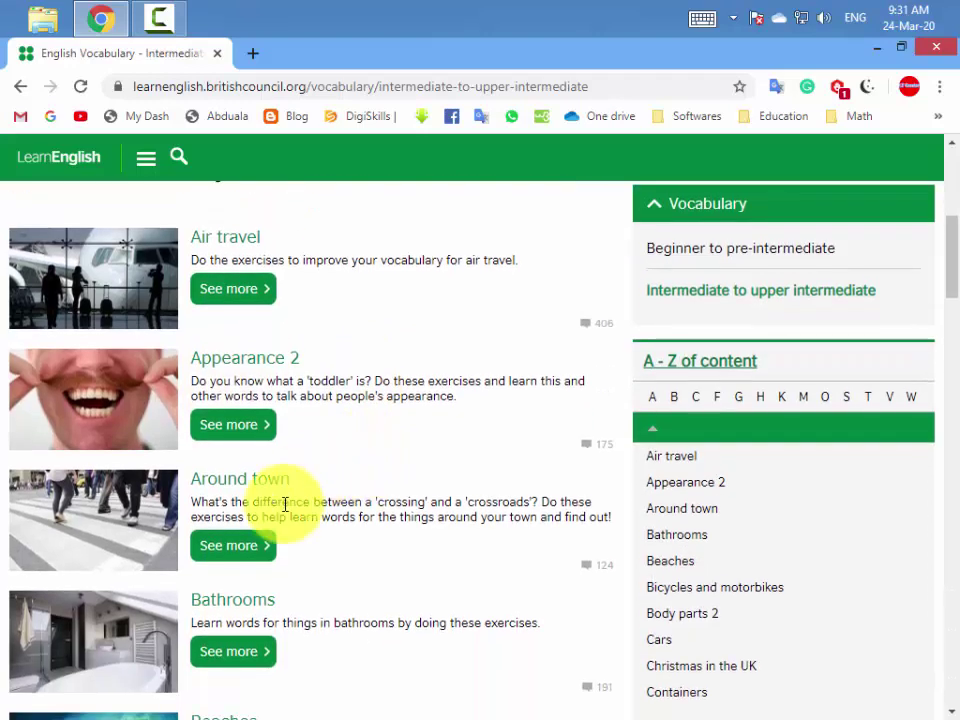
scroll(360, 497, down, 1)
scroll(362, 497, down, 2)
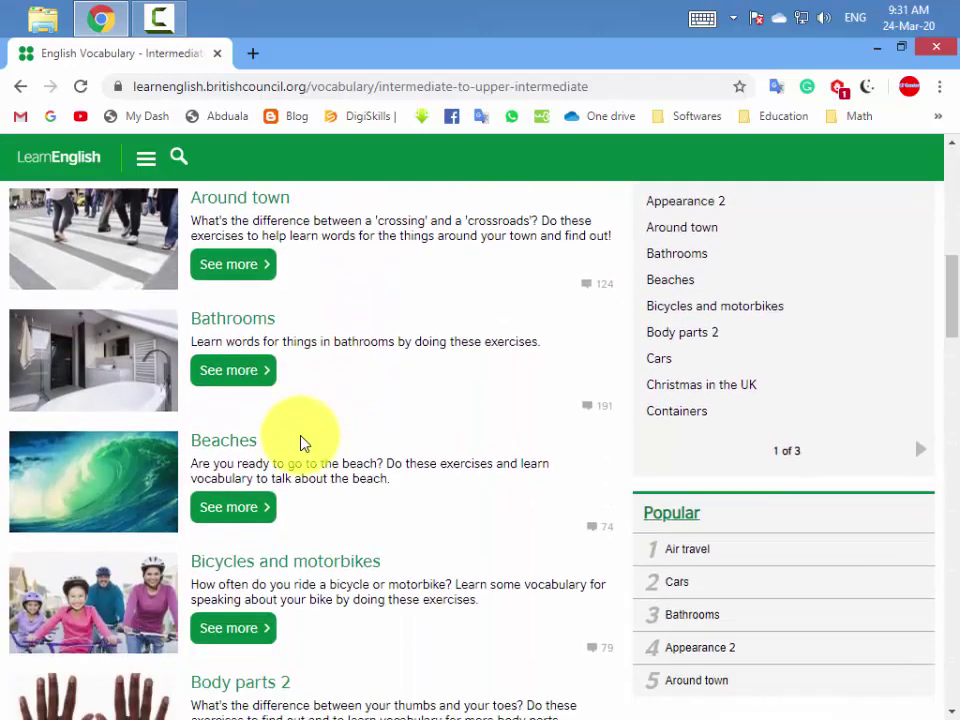
scroll(300, 447, down, 1)
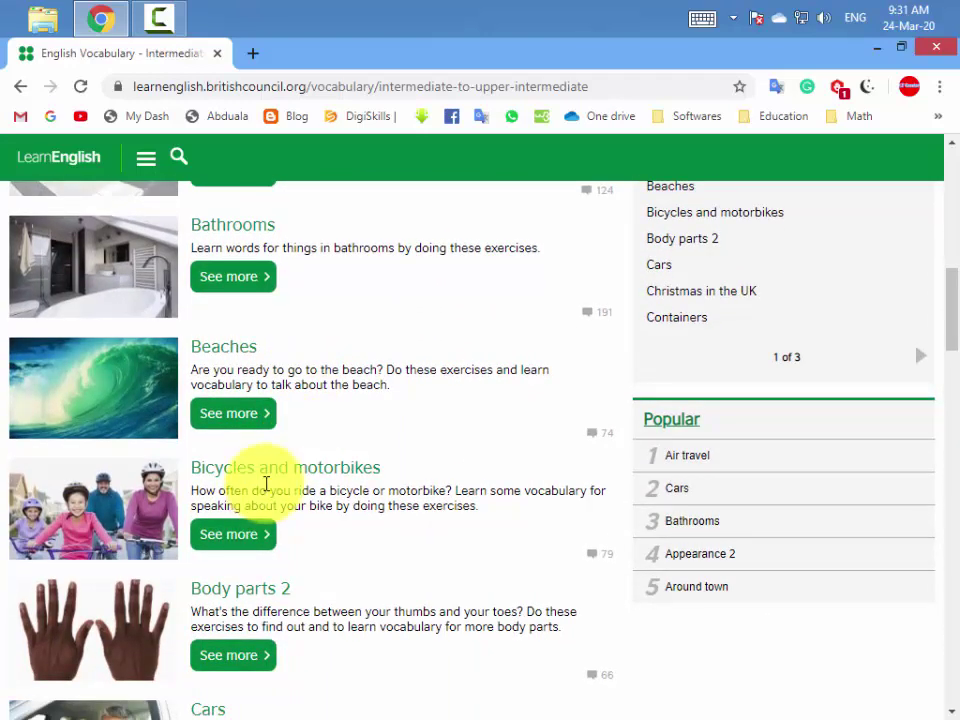
scroll(338, 487, down, 2)
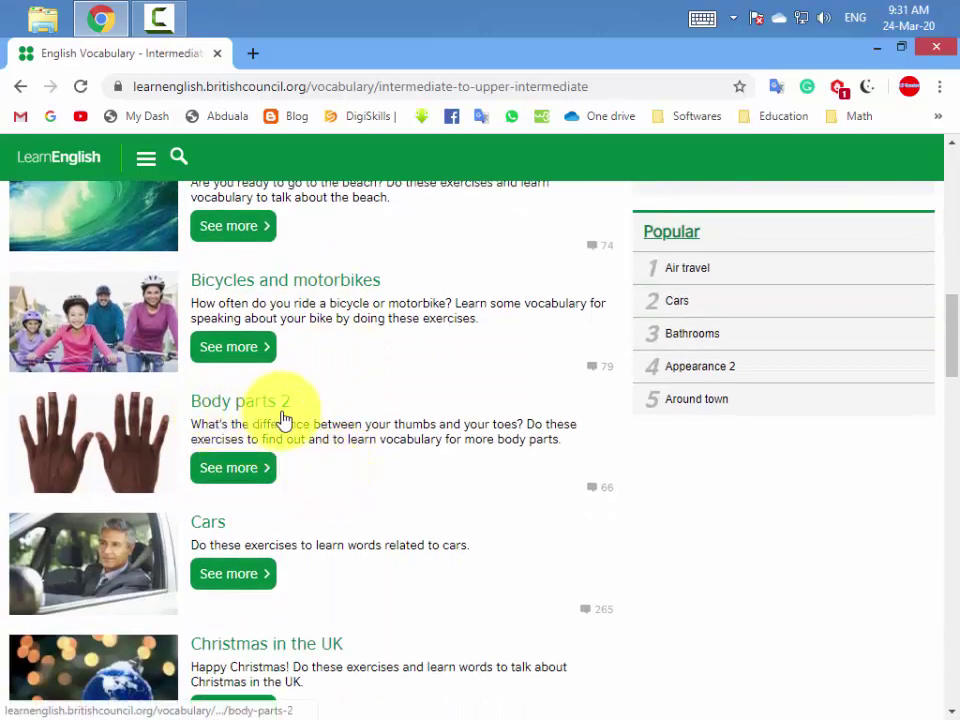
click(233, 470)
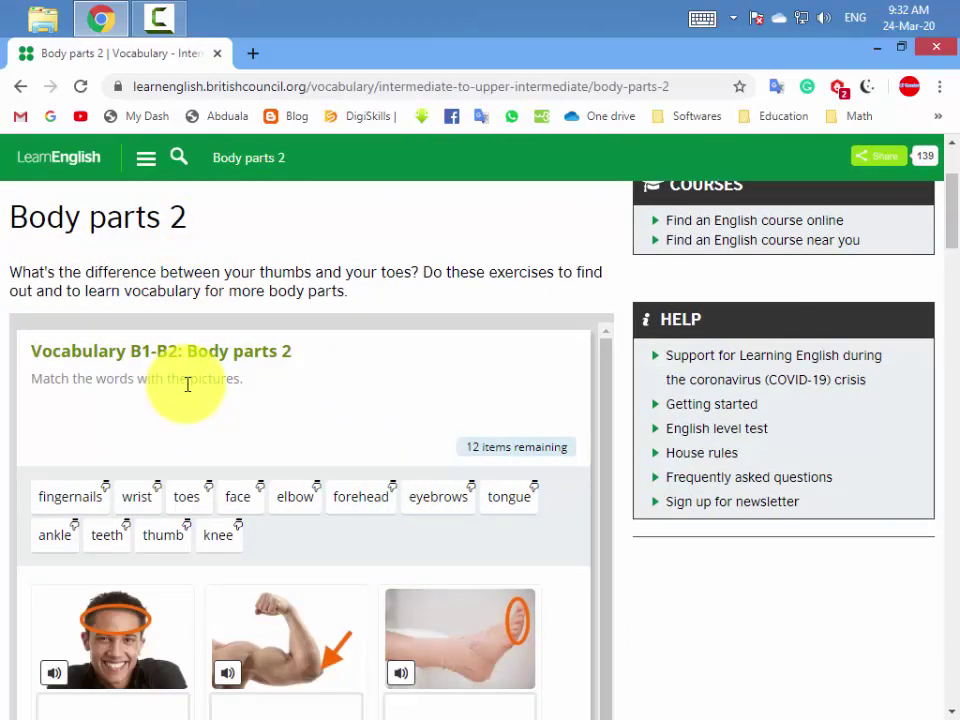
Play the first two pictures' audio and match "forehead" with the man's circled brow and "elbow" with the flexed arm
scroll(186, 400, down, 2)
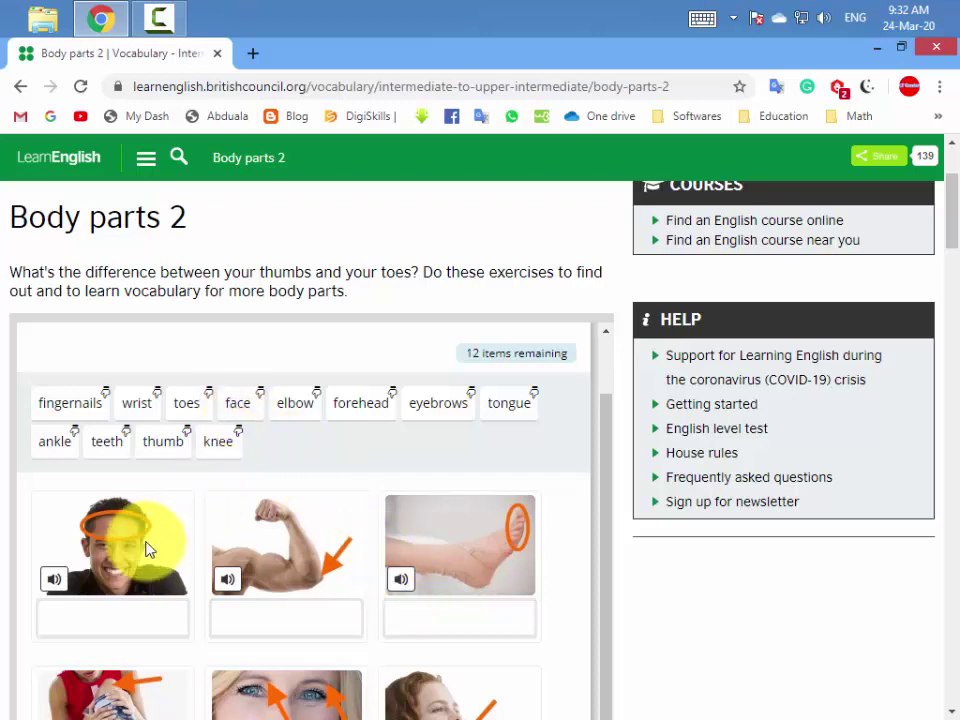
click(55, 580)
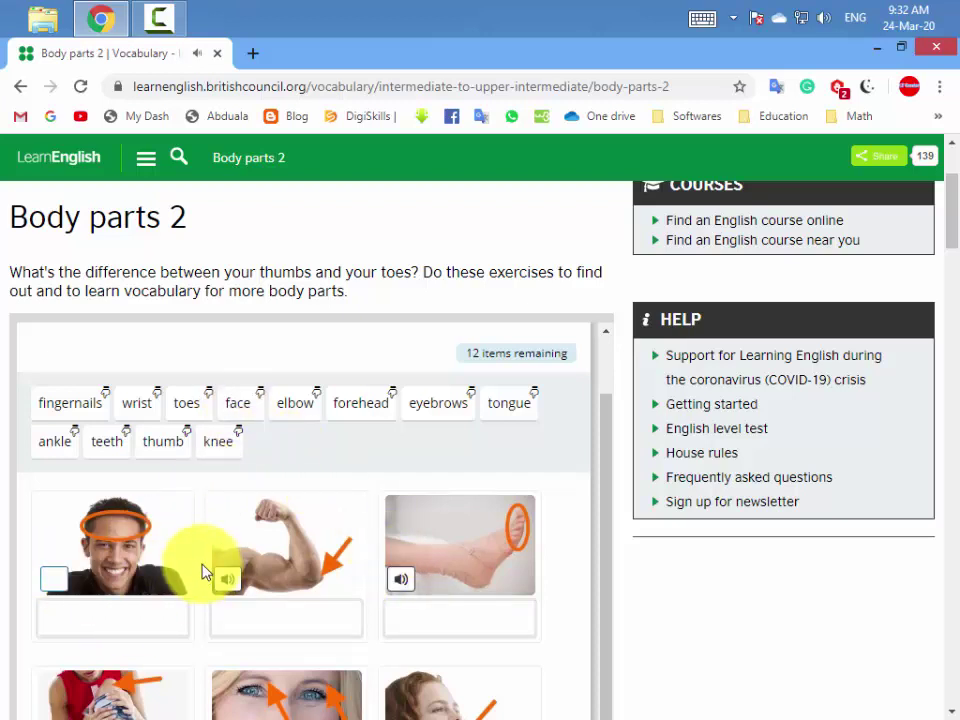
click(369, 403)
click(114, 619)
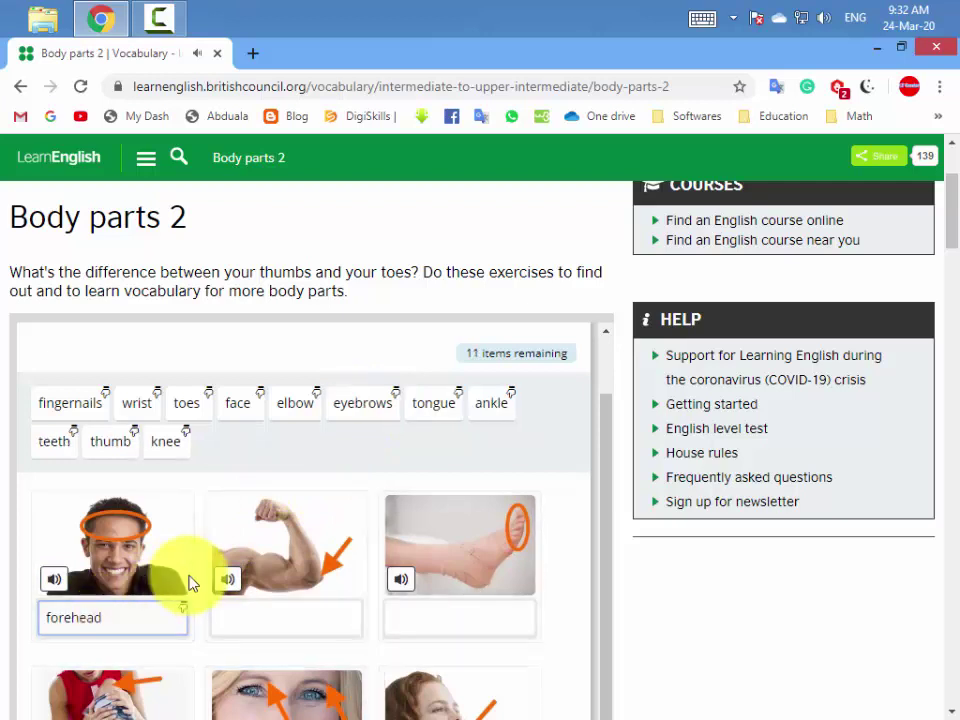
click(226, 582)
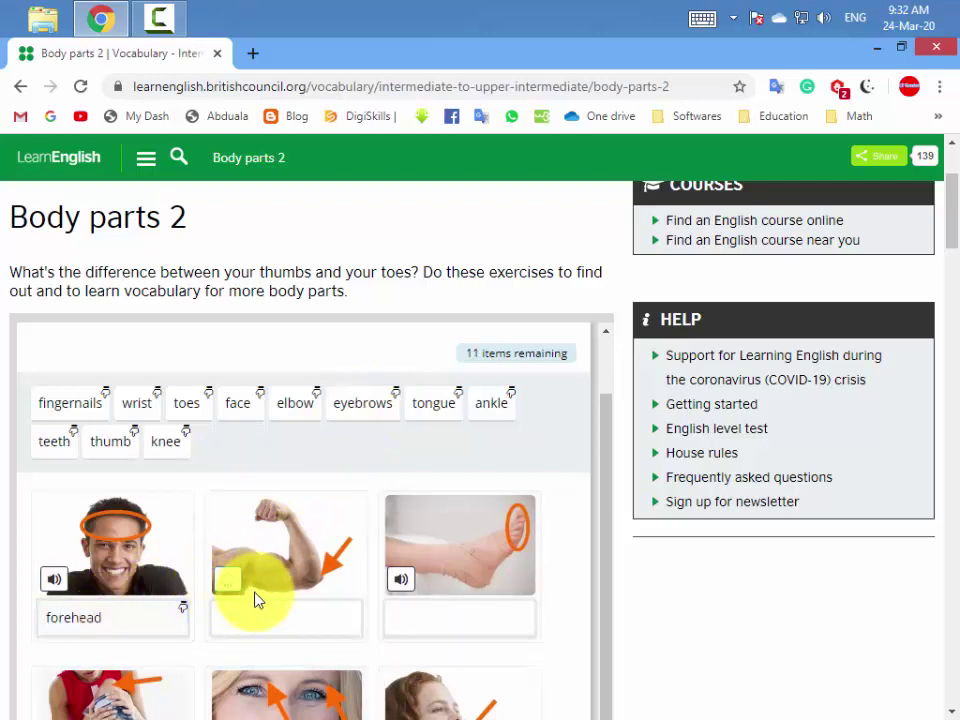
click(292, 405)
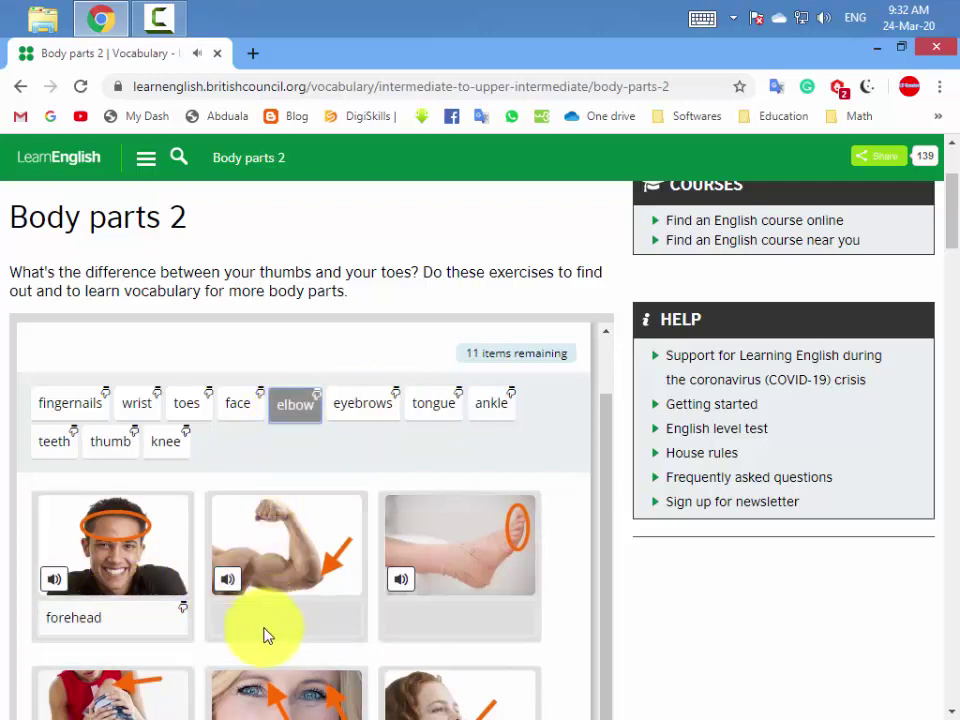
click(272, 620)
Listen to the next two pictures and match "toes" with the circled foot and "knee" with the person holding a leg
click(400, 579)
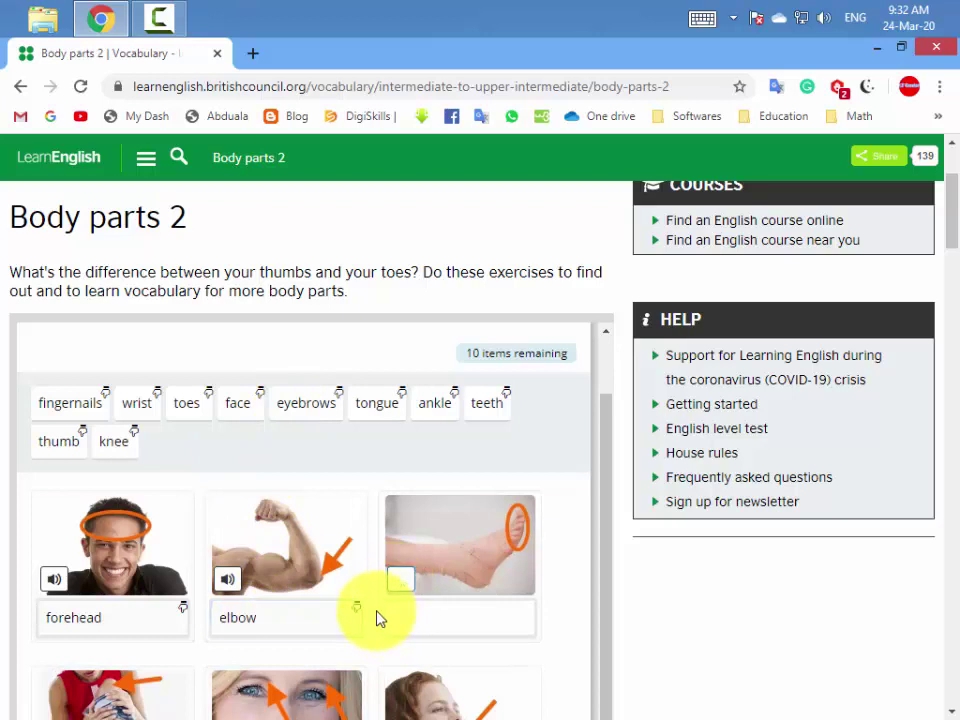
click(186, 404)
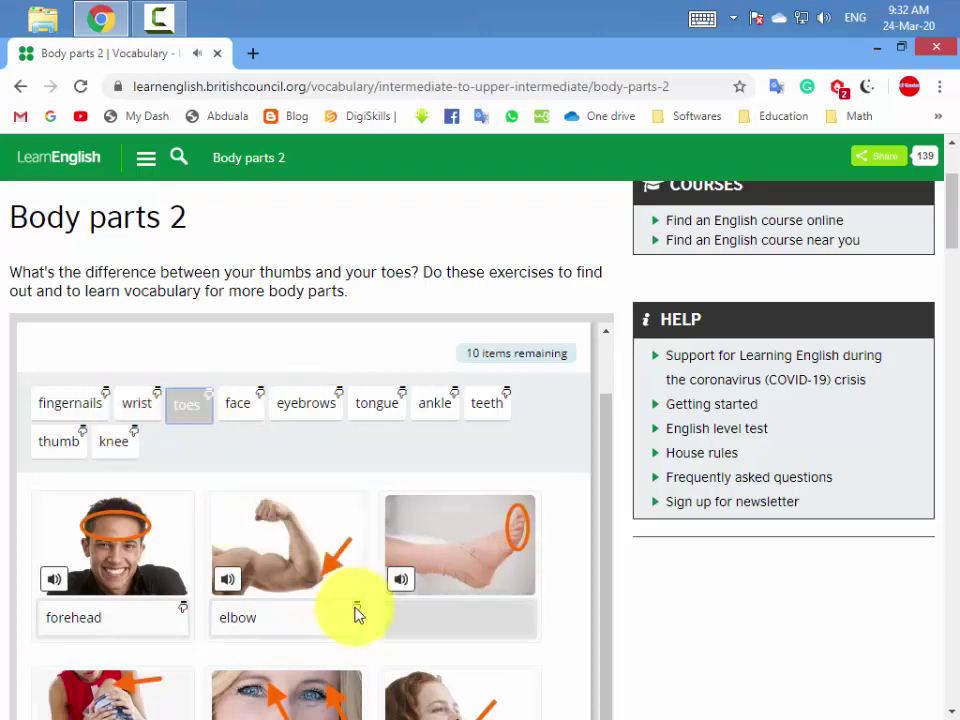
click(416, 613)
scroll(154, 583, down, 2)
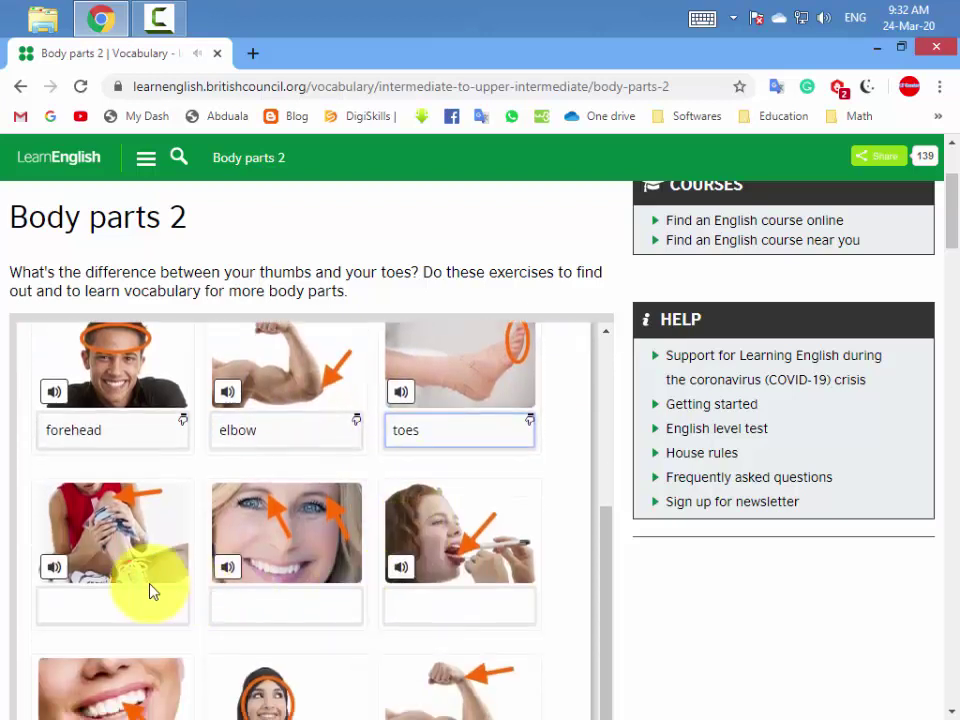
click(60, 566)
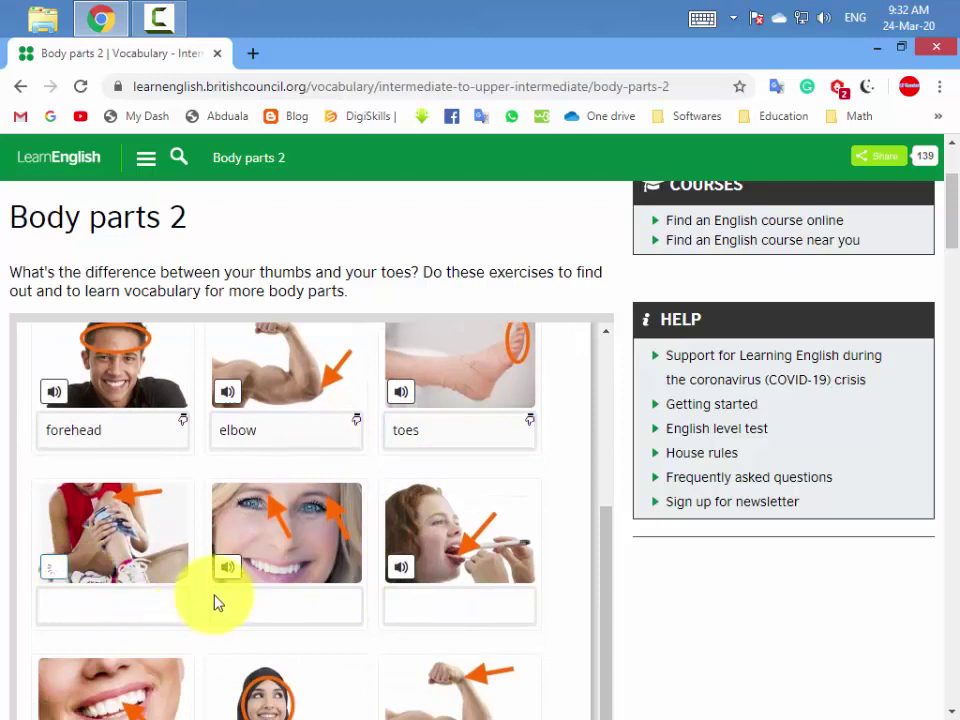
scroll(216, 568, up, 2)
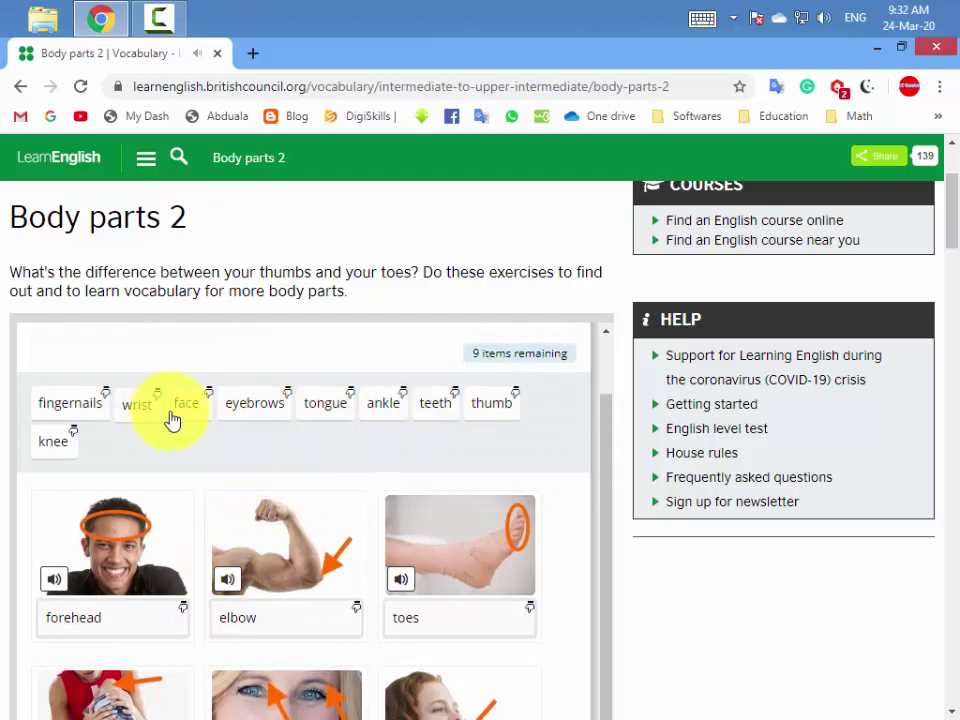
drag(58, 439, 120, 602)
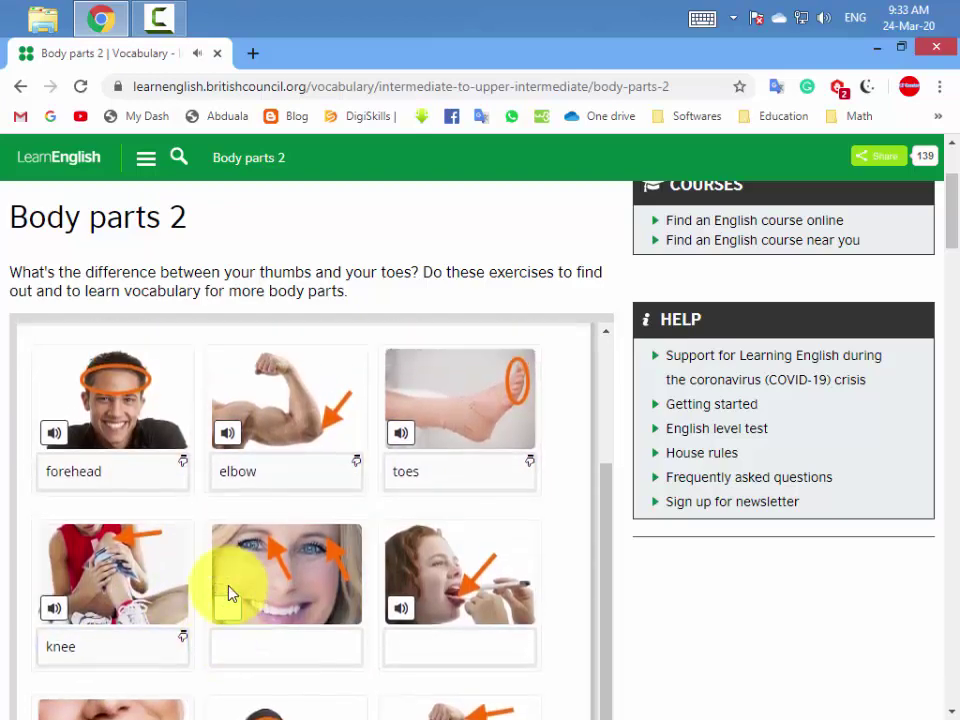
Match "eyebrows" with the picture of the woman's face marked by two arrows
scroll(229, 594, up, 2)
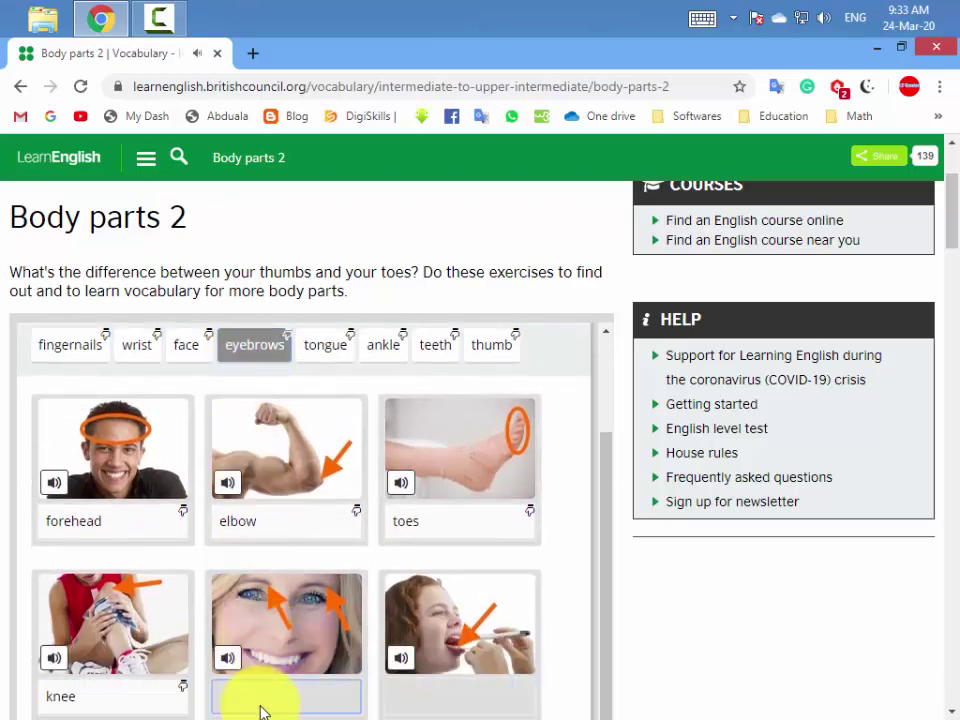